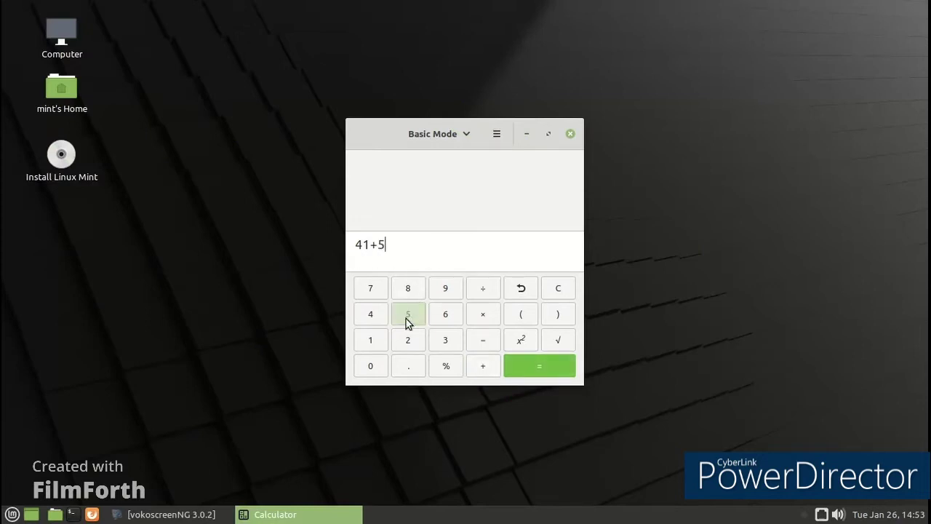
# Evaluate 41+5, subtract 6 from the result, and close the calculator
pyautogui.click(518, 361)
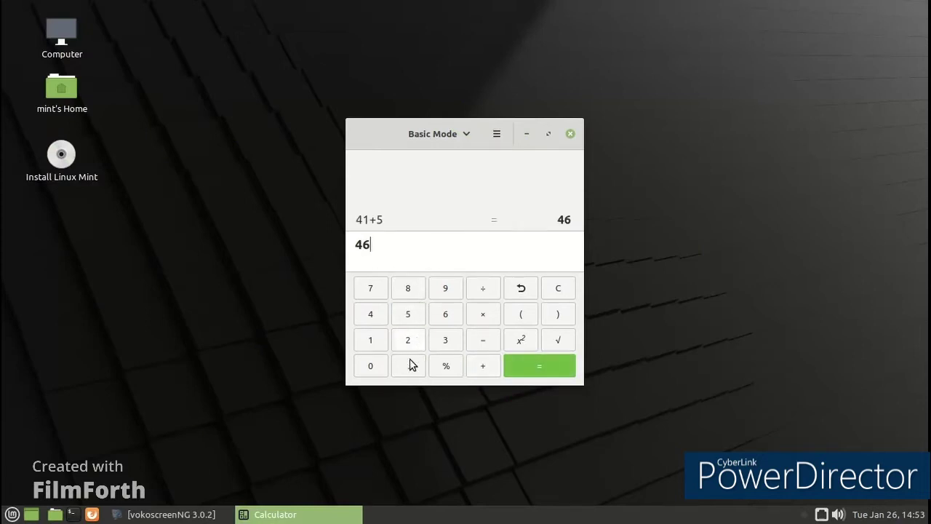
pyautogui.click(513, 368)
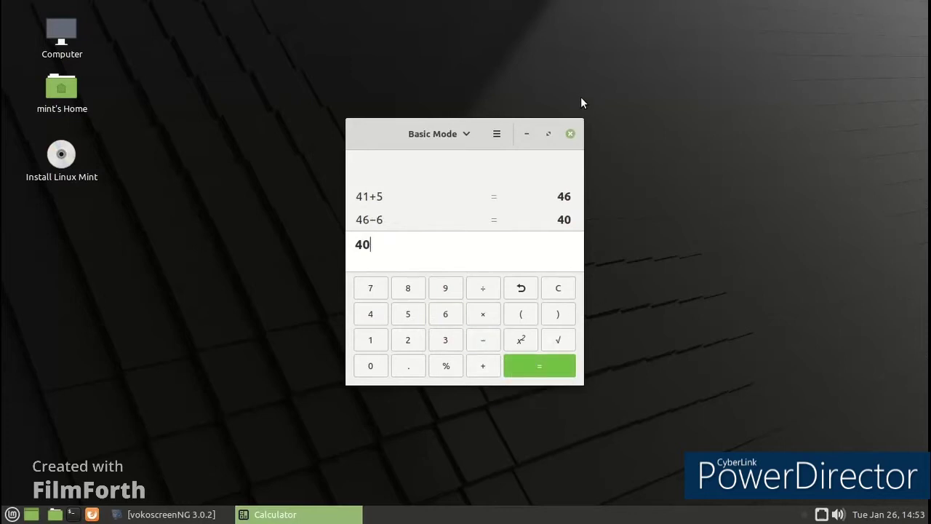
pyautogui.click(572, 134)
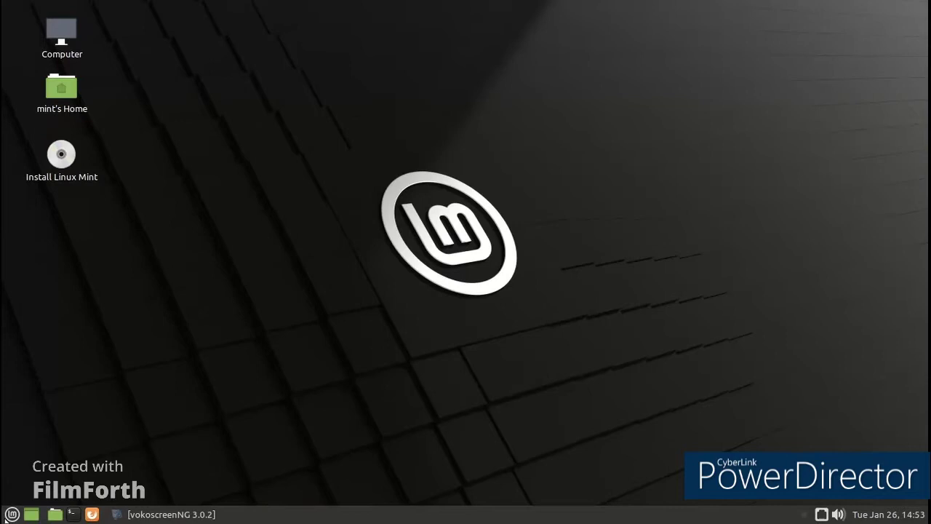
# Launch the terminal and open the preferences of its Default profile
pyautogui.click(12, 515)
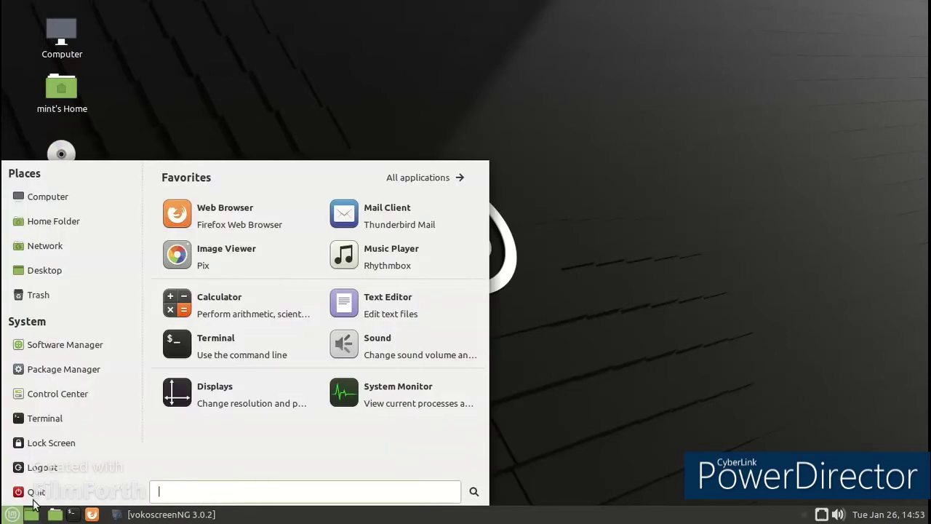
pyautogui.click(251, 357)
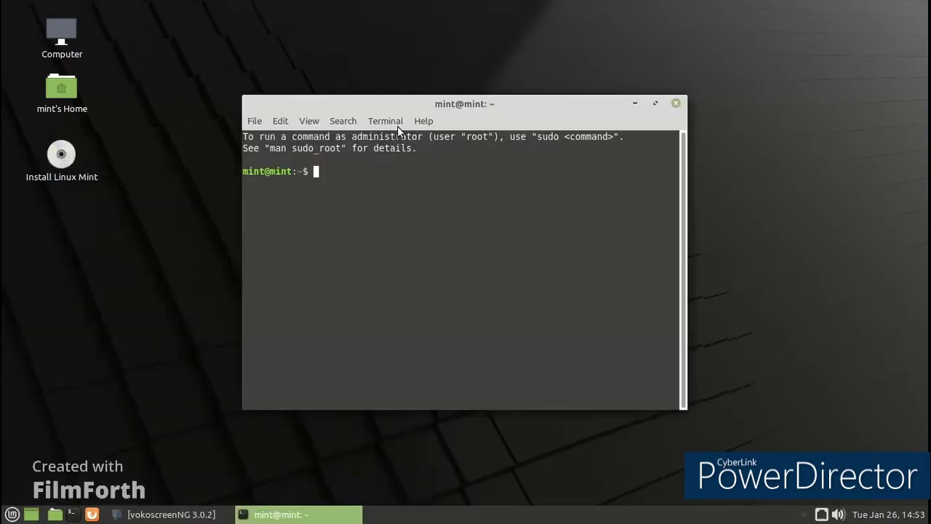
pyautogui.click(386, 122)
pyautogui.moveTo(281, 125)
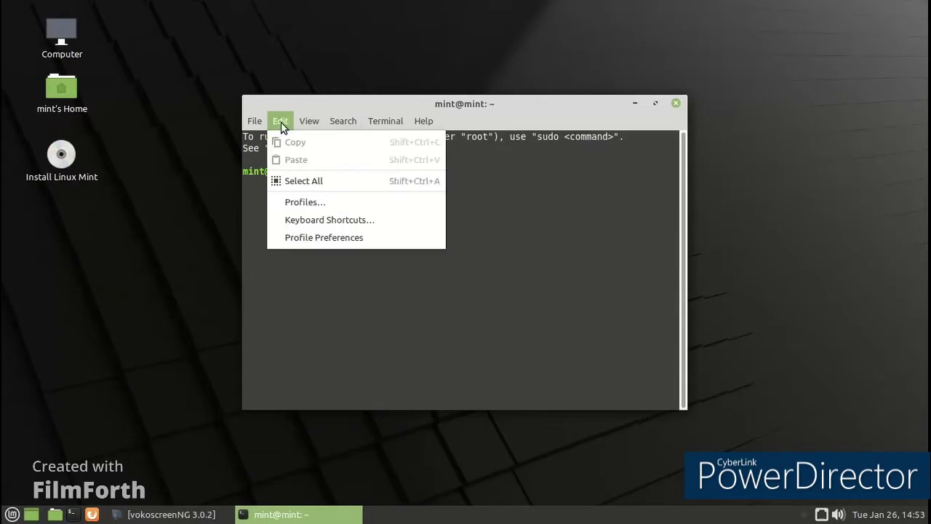
pyautogui.click(291, 240)
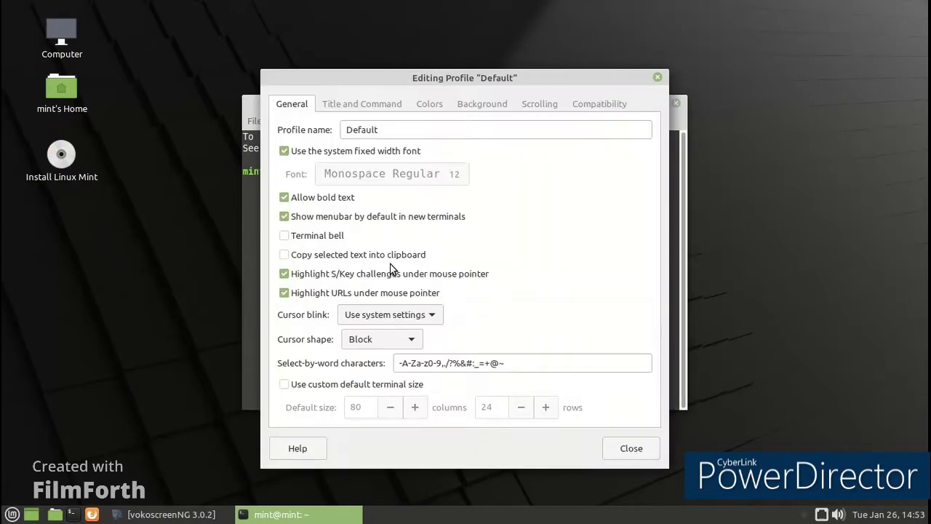
# Give the terminal's Default profile a transparent background with shading reduced close to None, and close the terminal
pyautogui.click(362, 105)
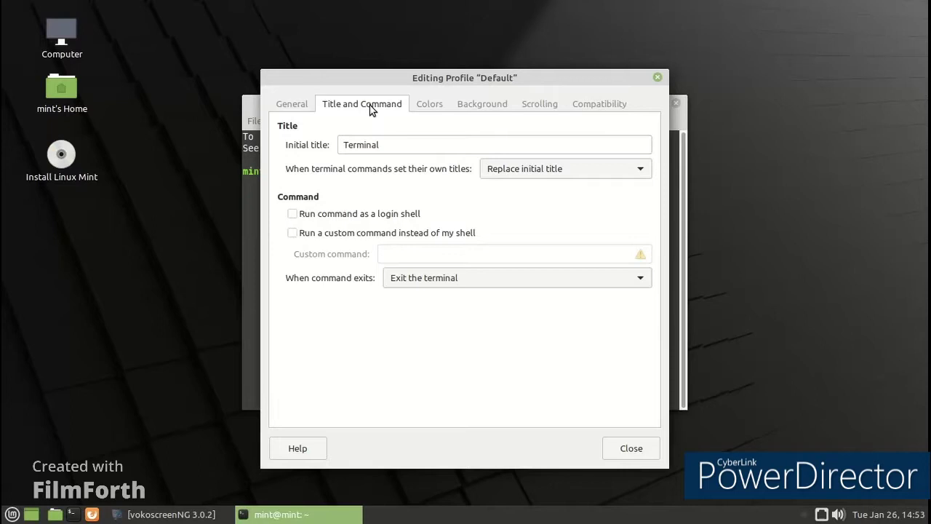
pyautogui.click(425, 111)
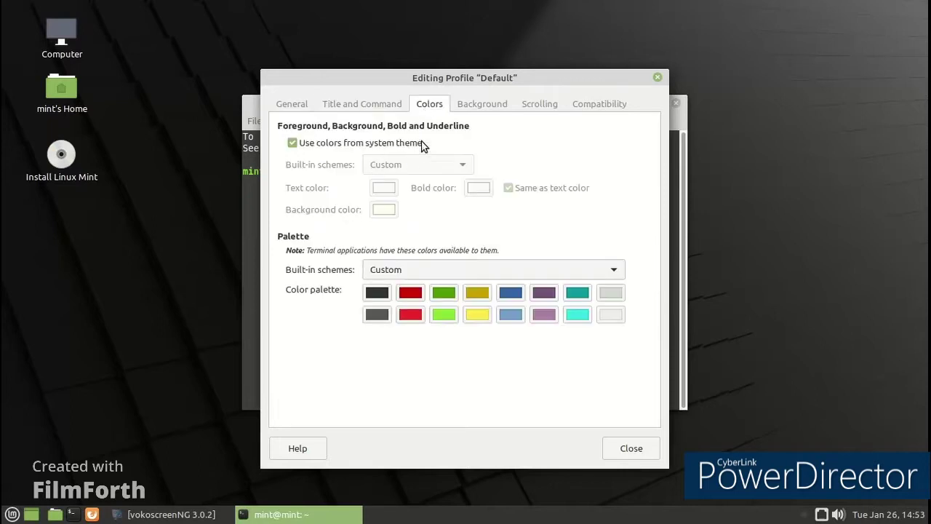
pyautogui.click(466, 107)
pyautogui.click(284, 193)
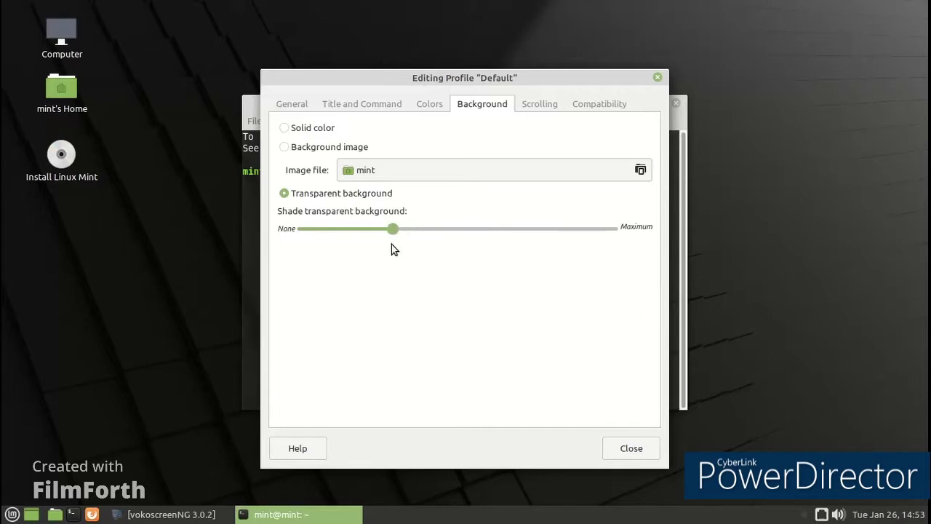
pyautogui.moveTo(458, 94); pyautogui.dragTo(664, 111)
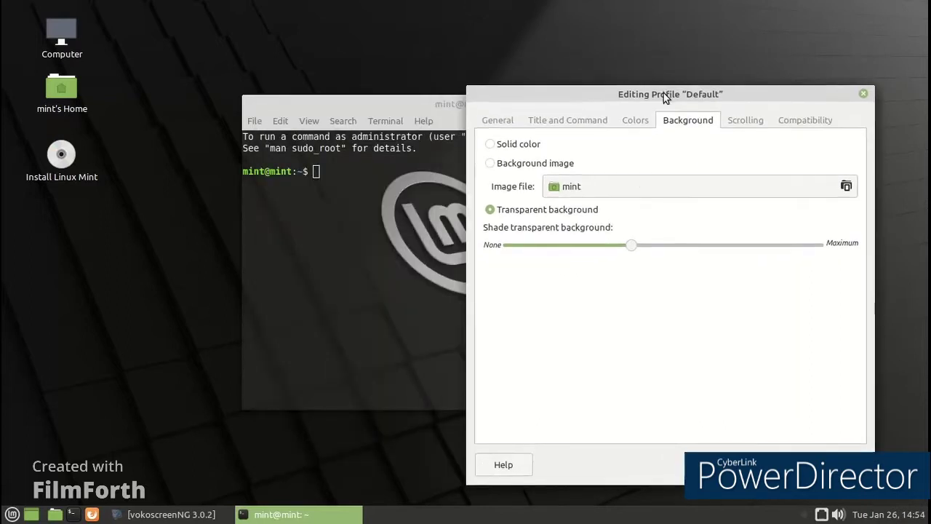
pyautogui.moveTo(632, 248); pyautogui.dragTo(554, 274)
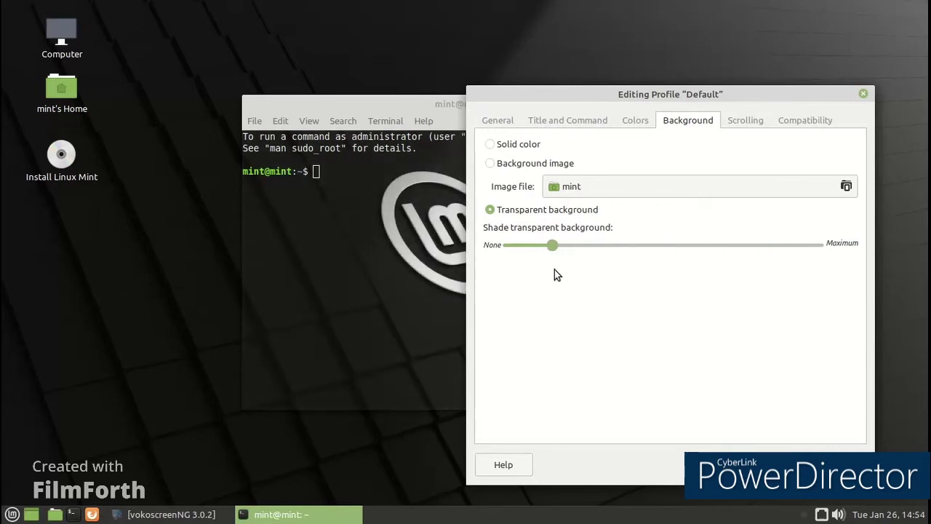
pyautogui.click(862, 93)
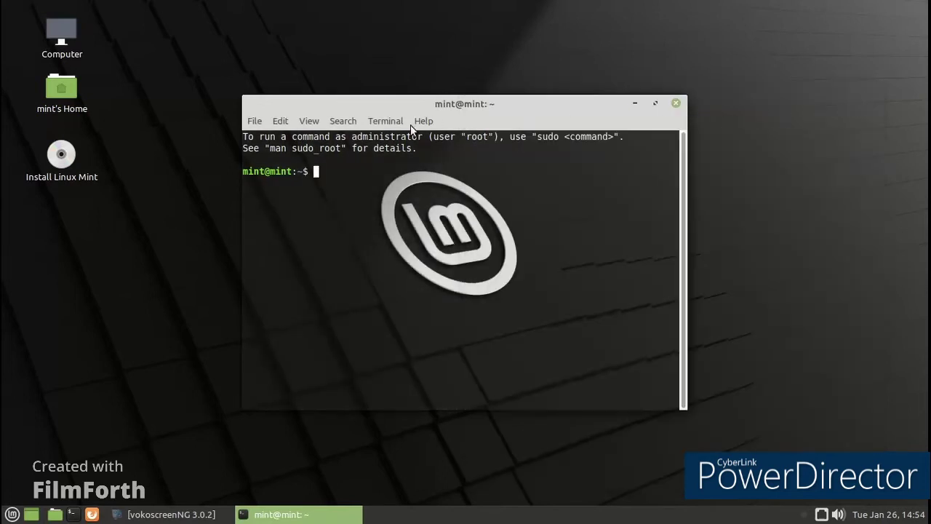
pyautogui.click(677, 104)
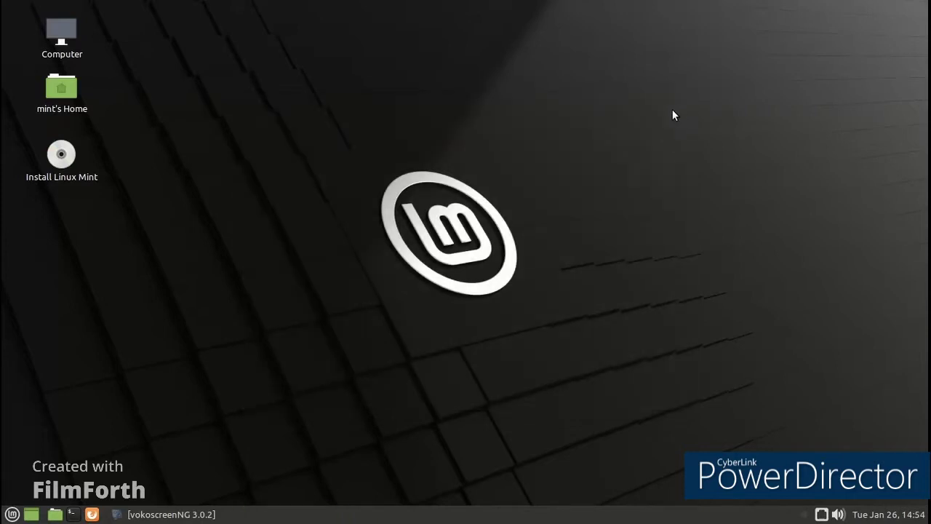
pyautogui.click(12, 515)
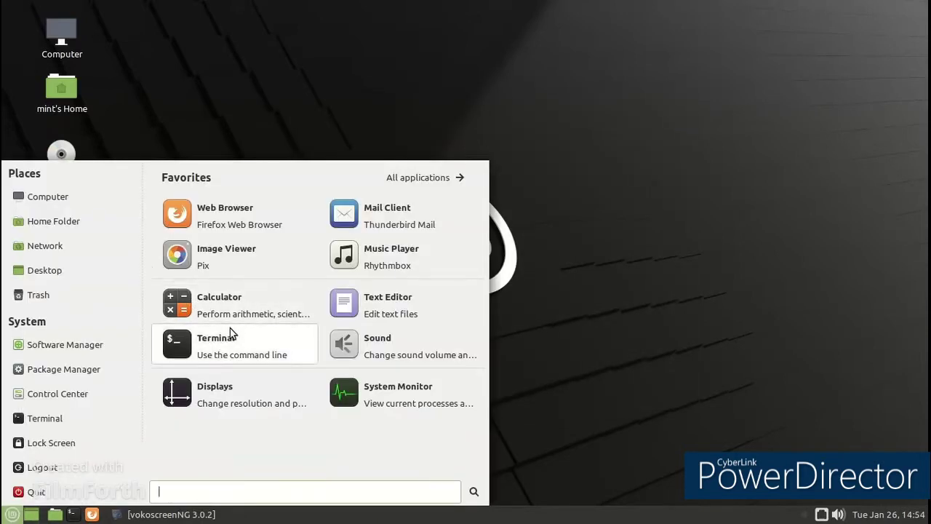
pyautogui.click(565, 284)
pyautogui.click(201, 514)
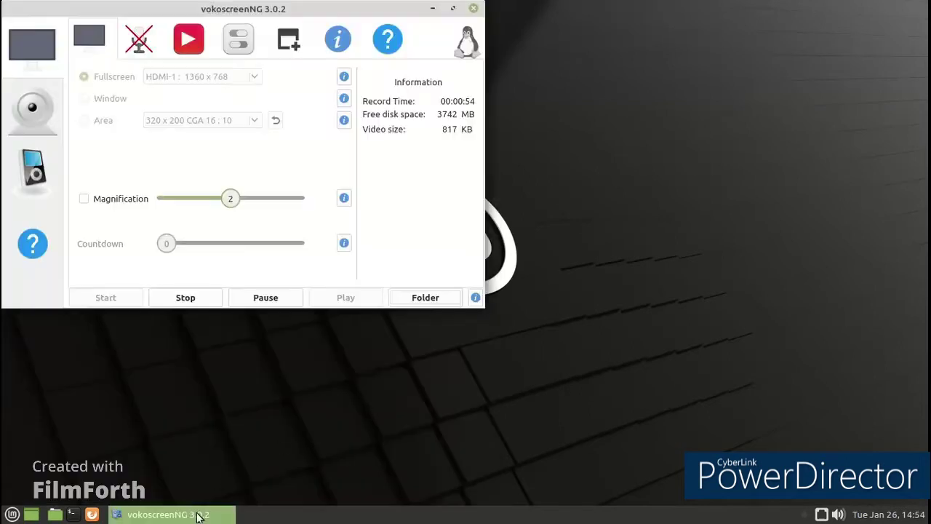
pyautogui.click(432, 8)
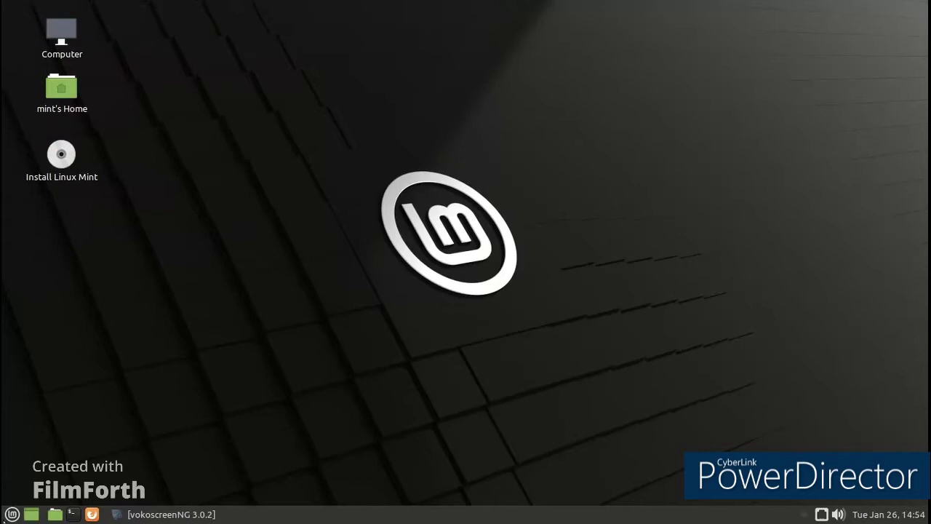
# Launch the Firefox web browser and look over the Linux Mint start page and its latest blog news
pyautogui.click(9, 516)
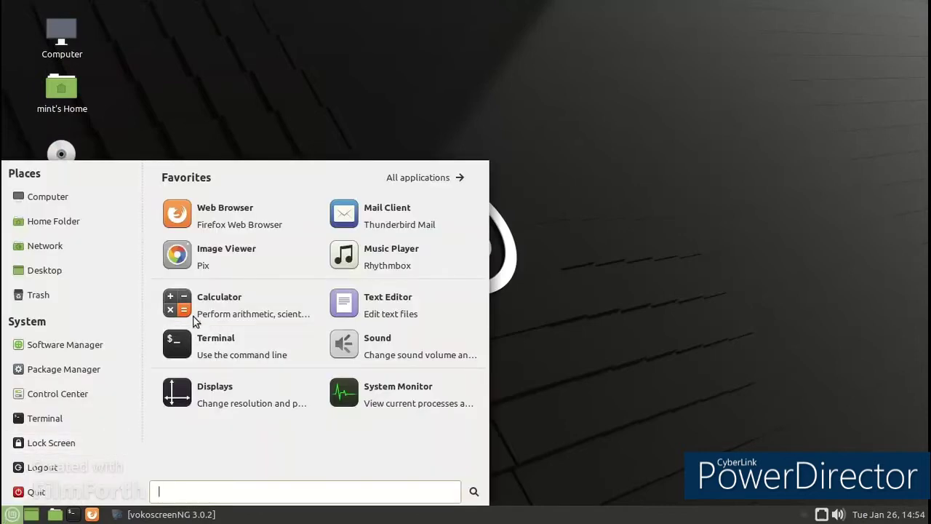
pyautogui.click(218, 217)
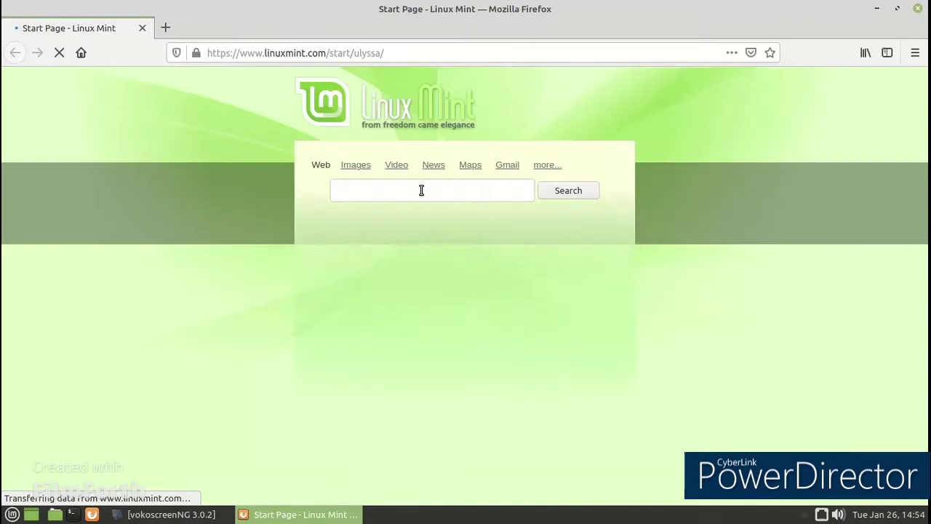
pyautogui.scroll(-2, 424, 201)
pyautogui.scroll(1, 294, 104)
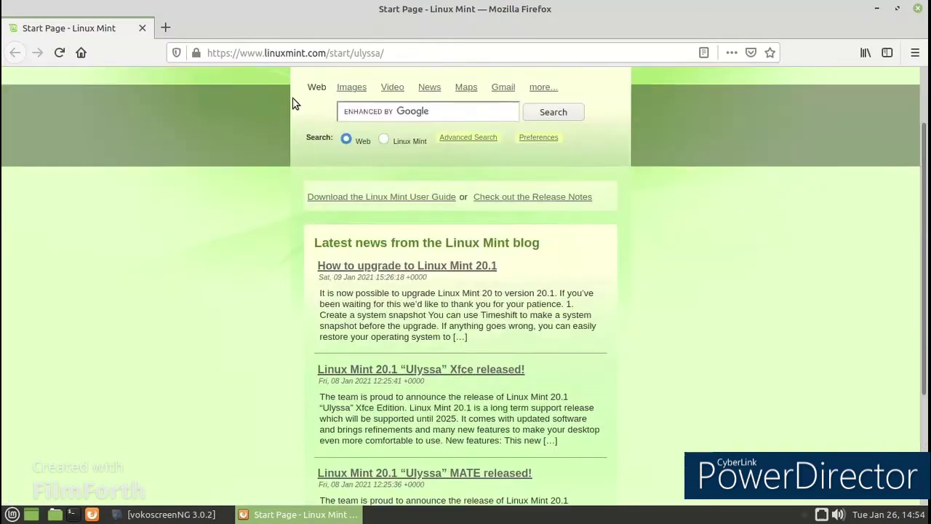
# Open a new browser tab to view the top sites, and quit Firefox, closing both tabs
pyautogui.click(169, 32)
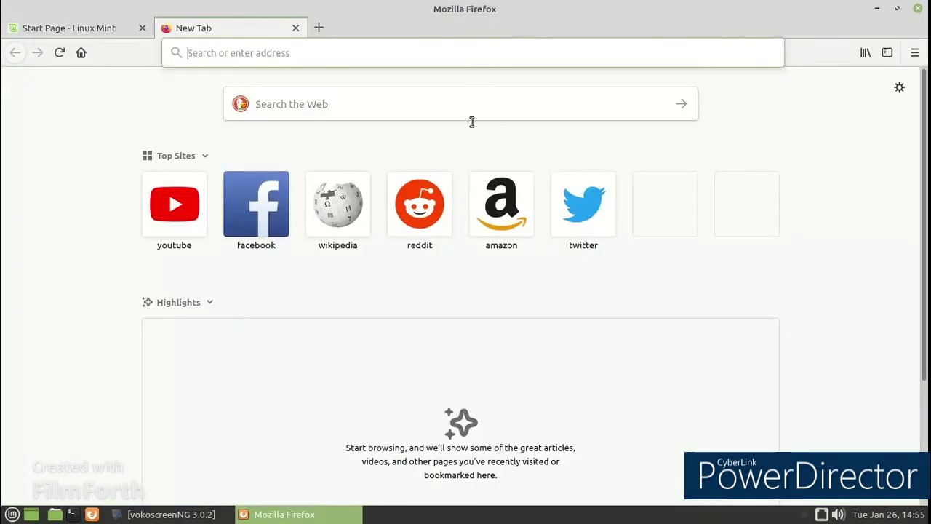
pyautogui.click(918, 9)
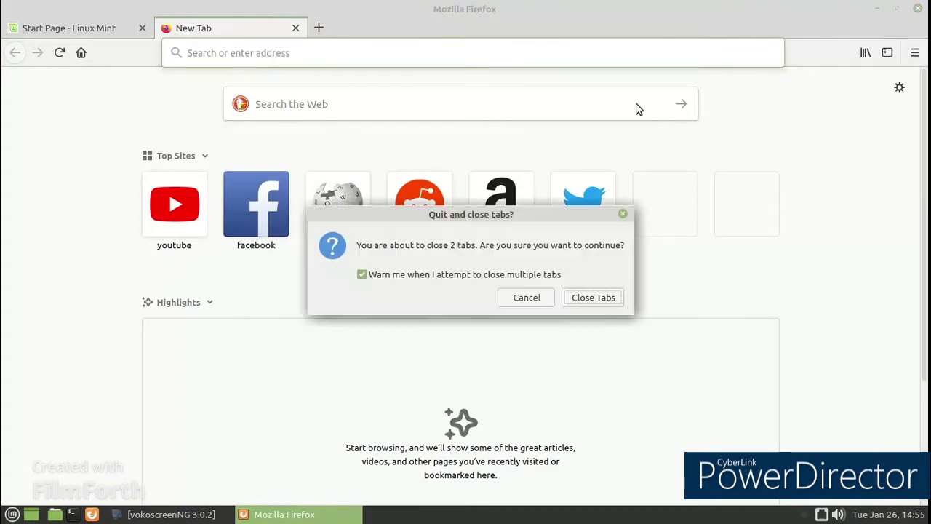
pyautogui.click(608, 301)
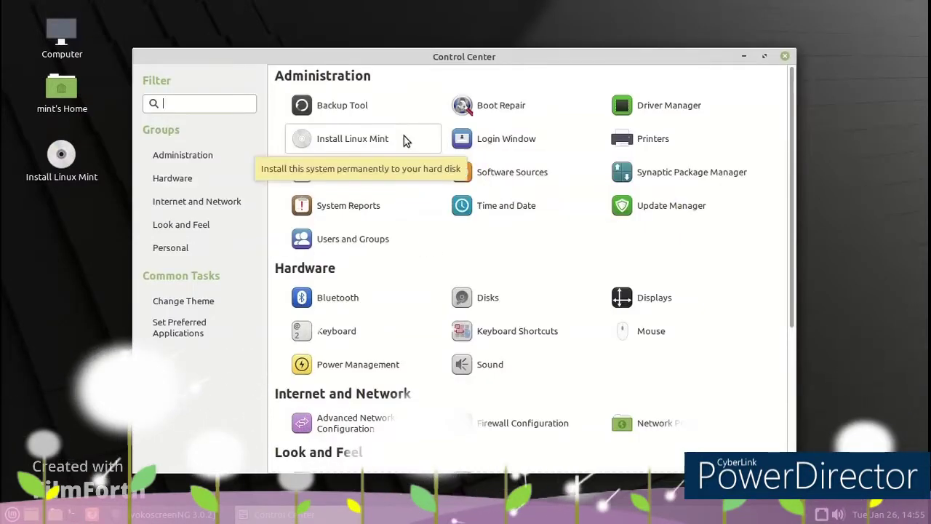
# Open the Appearance preferences from the Control Center and apply the Mint-X-Sand theme
pyautogui.scroll(-4, 385, 230)
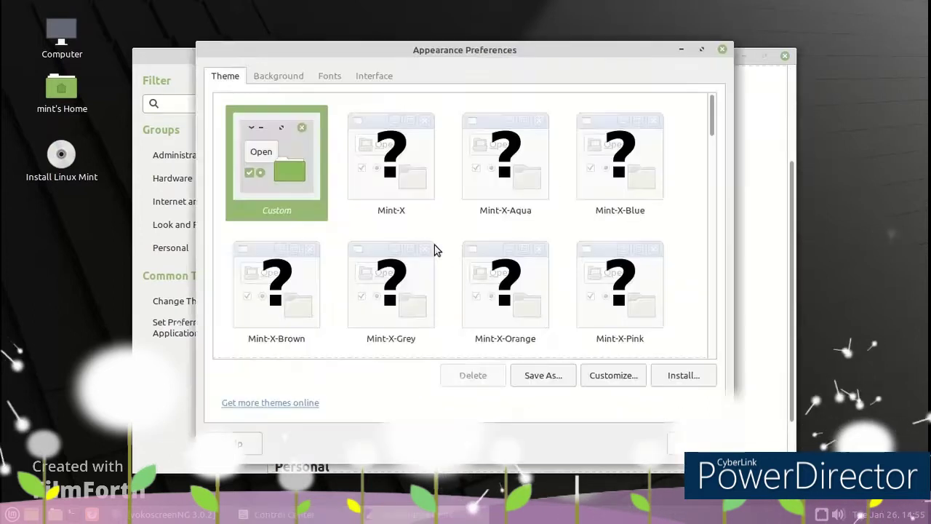
pyautogui.scroll(-3, 441, 192)
pyautogui.scroll(-4, 442, 198)
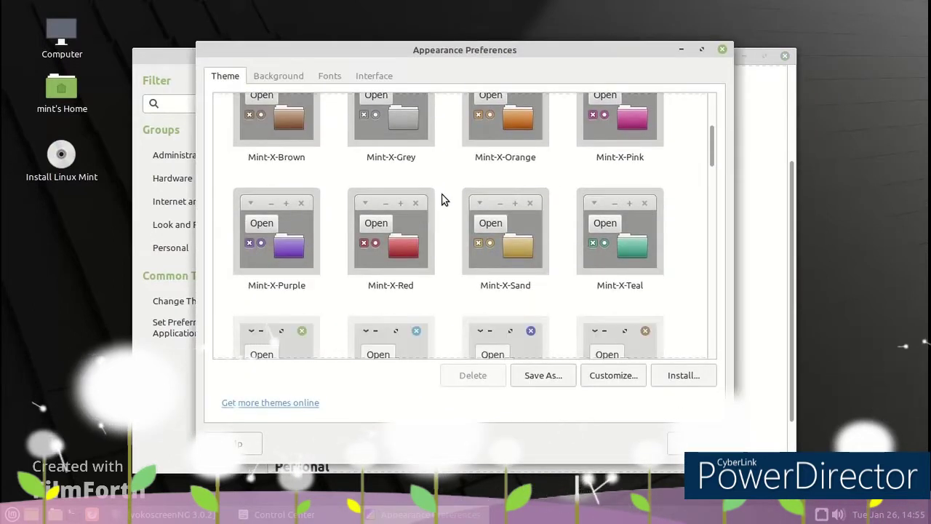
pyautogui.click(495, 179)
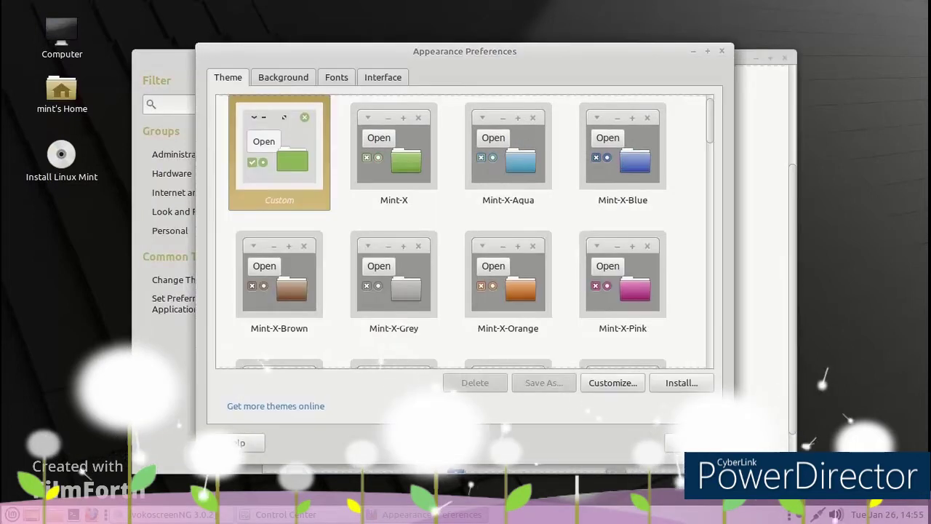
pyautogui.press('super')
pyautogui.press('Escape')
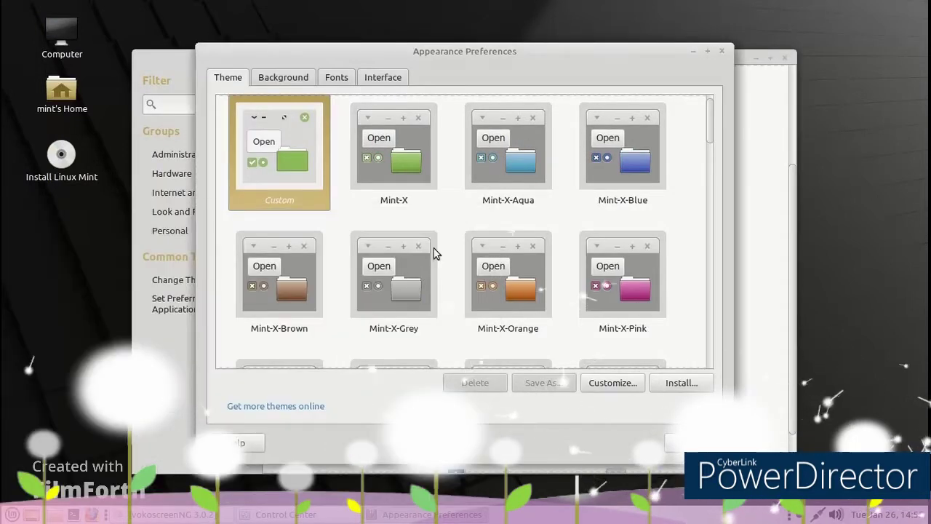
# Apply the Mint-Y-Aqua theme and check how the application menu looks with it
pyautogui.scroll(-6, 435, 254)
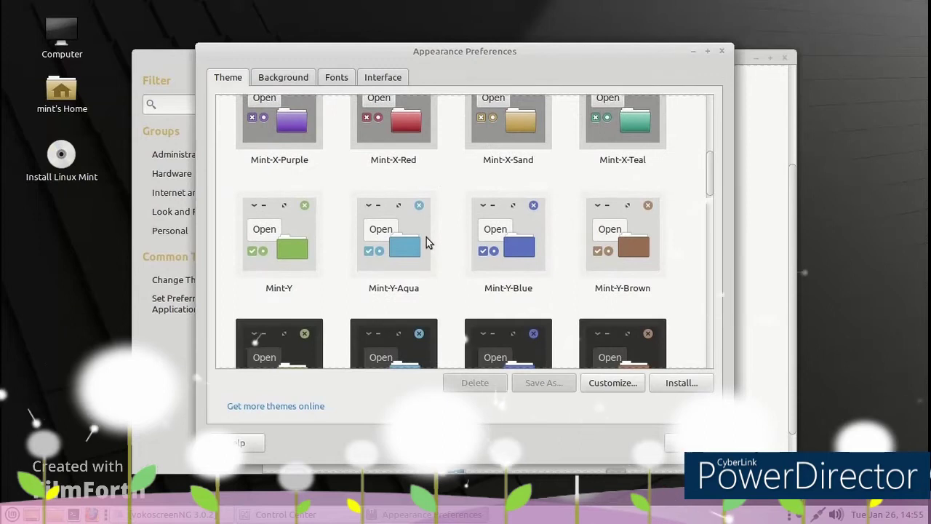
pyautogui.click(426, 237)
pyautogui.press('super')
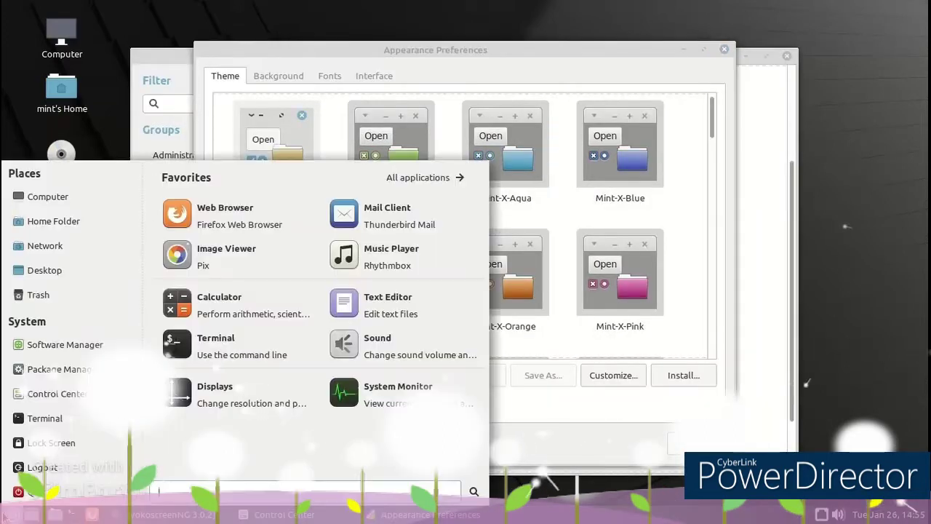
pyautogui.click(497, 49)
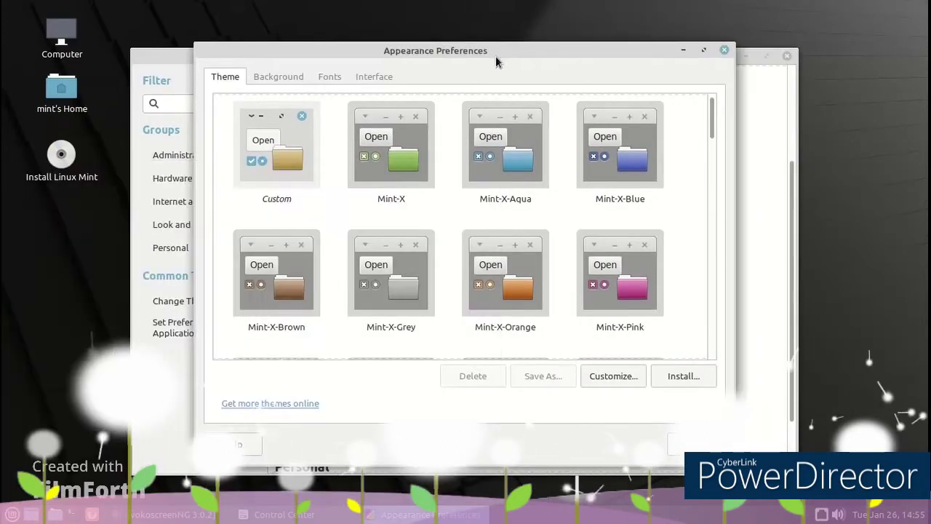
# Apply the Mint-Y-Dark-Teal theme and view the desktop background options
pyautogui.scroll(-10, 550, 179)
pyautogui.scroll(-2, 550, 179)
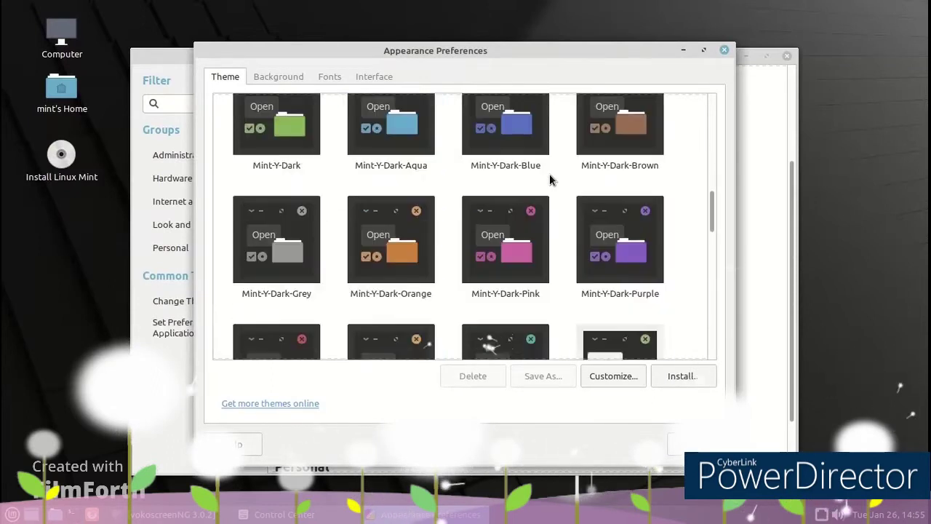
pyautogui.scroll(-2, 528, 182)
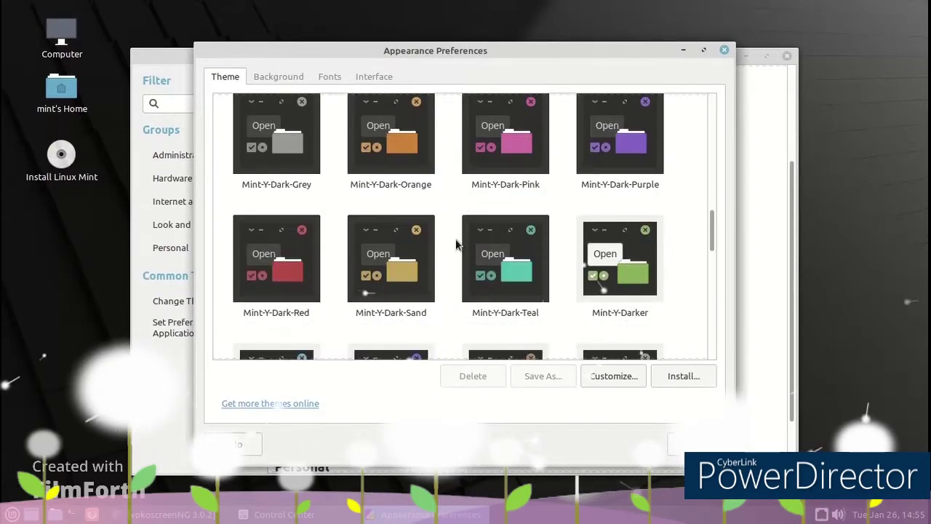
pyautogui.click(497, 238)
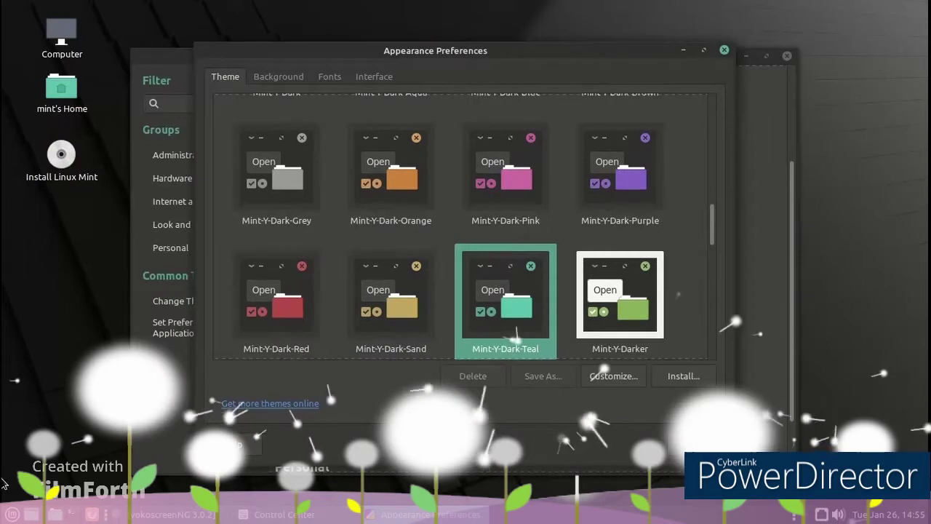
pyautogui.press('super')
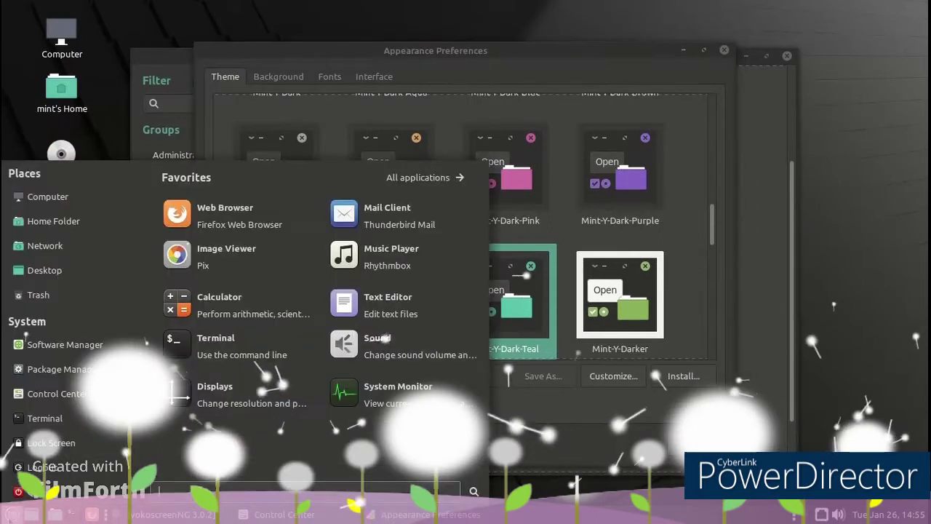
pyautogui.click(553, 431)
pyautogui.click(277, 77)
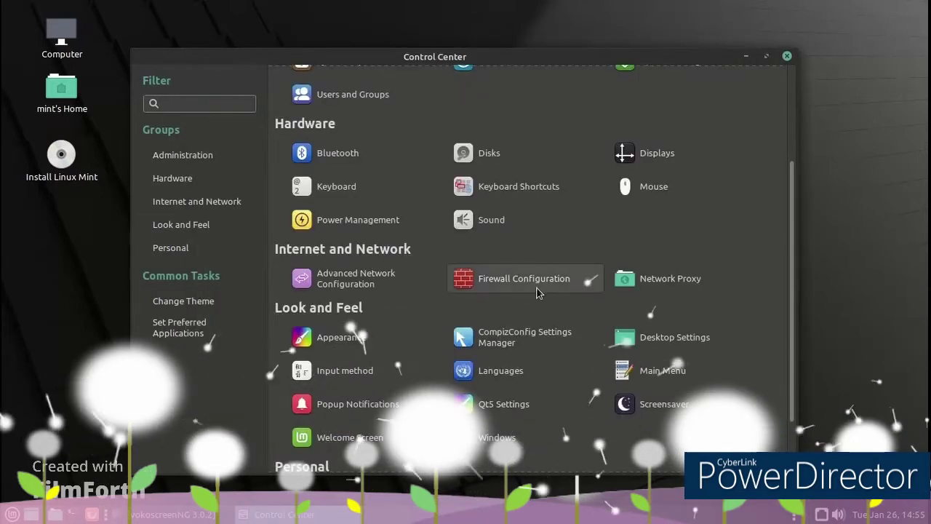
# Open CompizConfig Settings Manager past its caution dialog, look through the General, Accessibility and Desktop plugins, and close it
pyautogui.click(516, 337)
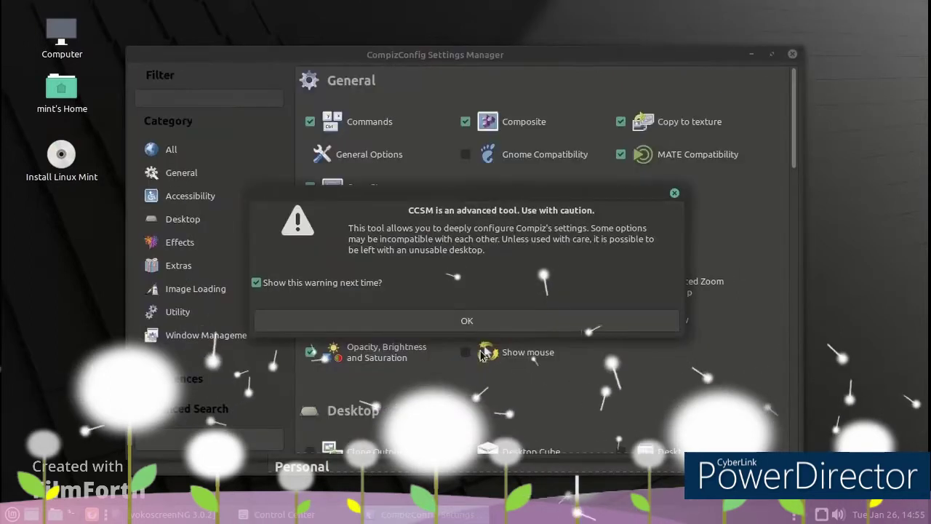
pyautogui.click(479, 327)
pyautogui.scroll(-3, 568, 303)
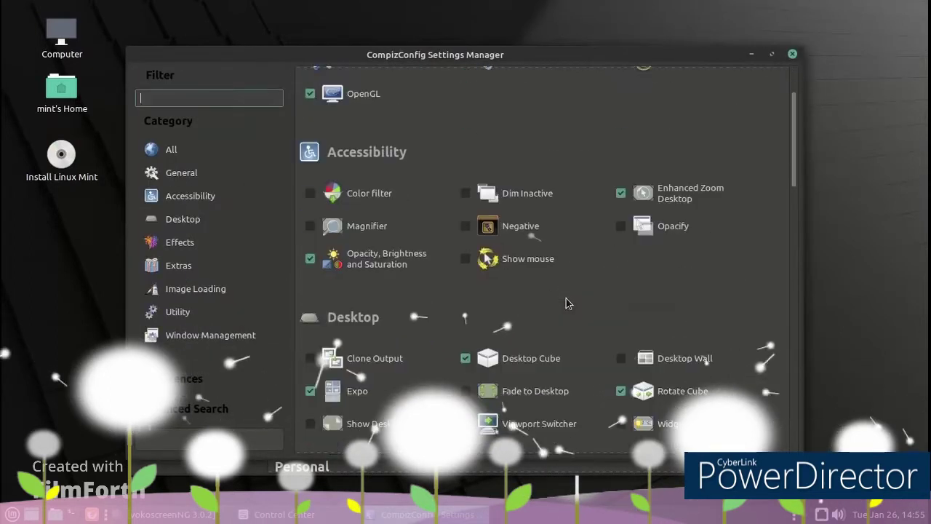
pyautogui.scroll(1, 568, 304)
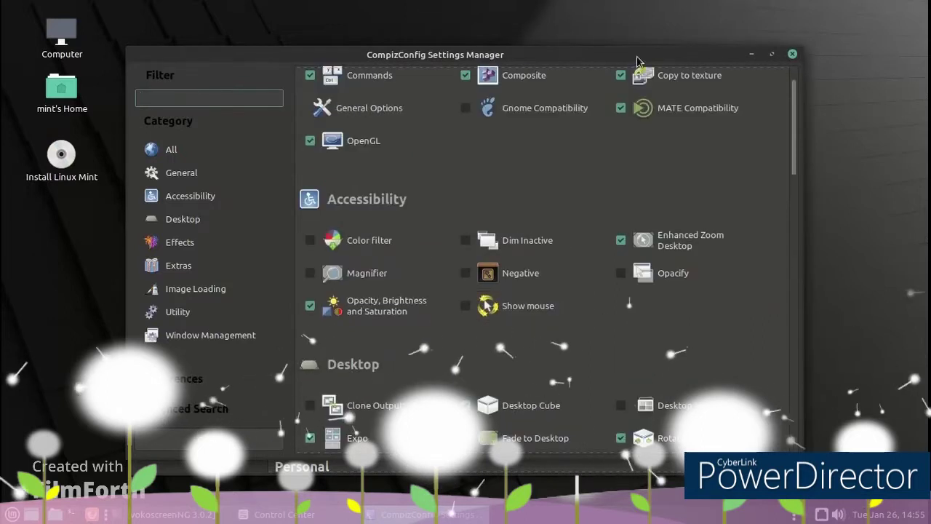
pyautogui.click(792, 56)
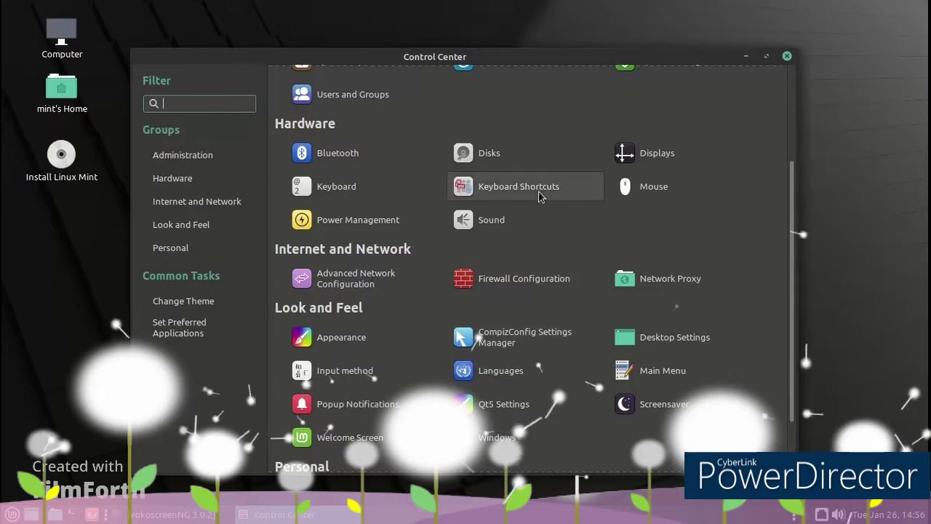
# Open the Qt5 settings, preview the Windows style, and apply the Fusion style instead
pyautogui.click(503, 403)
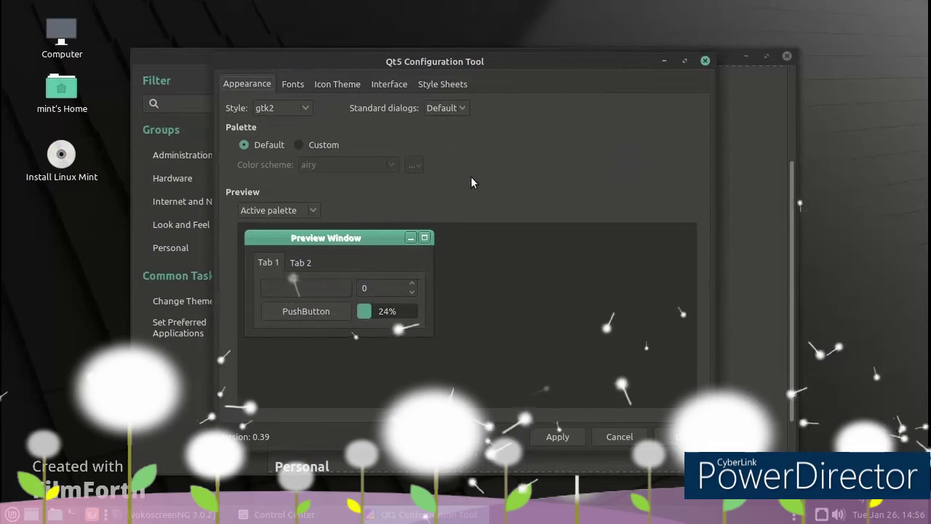
pyautogui.click(293, 110)
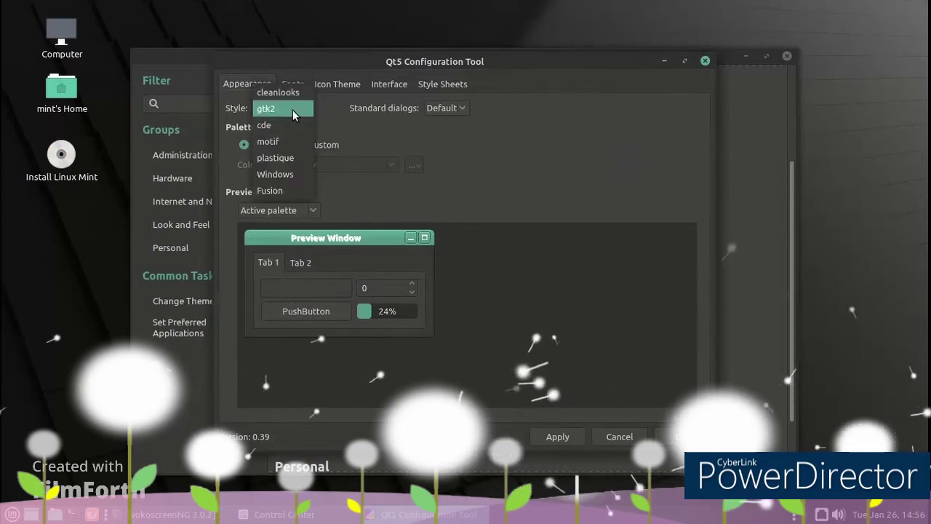
pyautogui.click(295, 165)
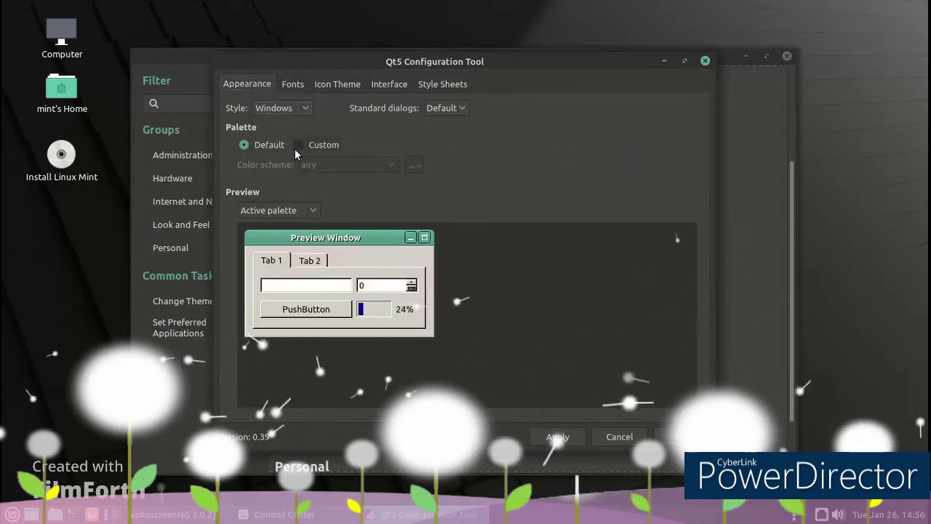
pyautogui.click(289, 108)
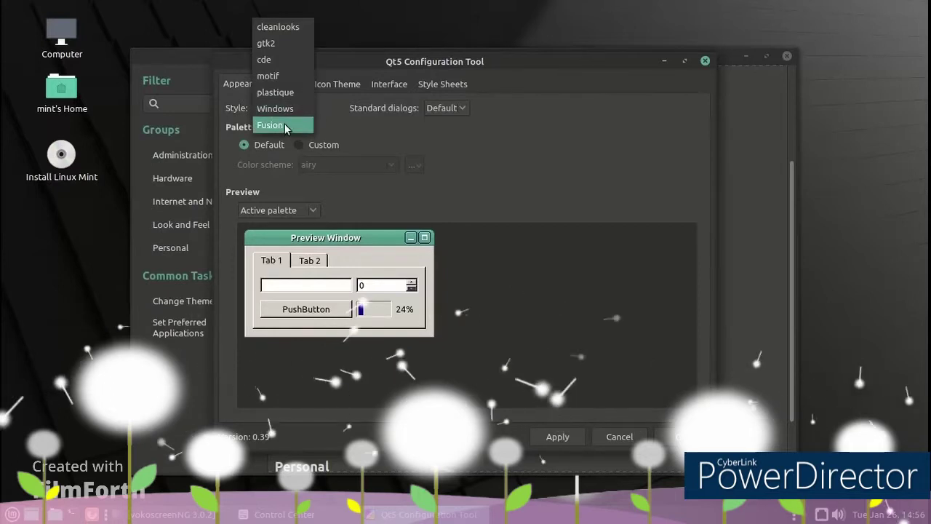
pyautogui.click(284, 124)
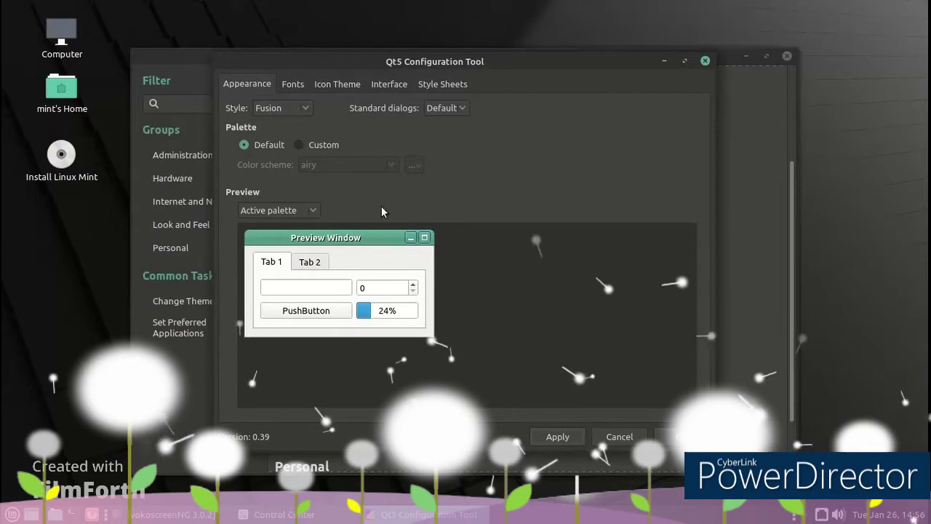
pyautogui.click(557, 436)
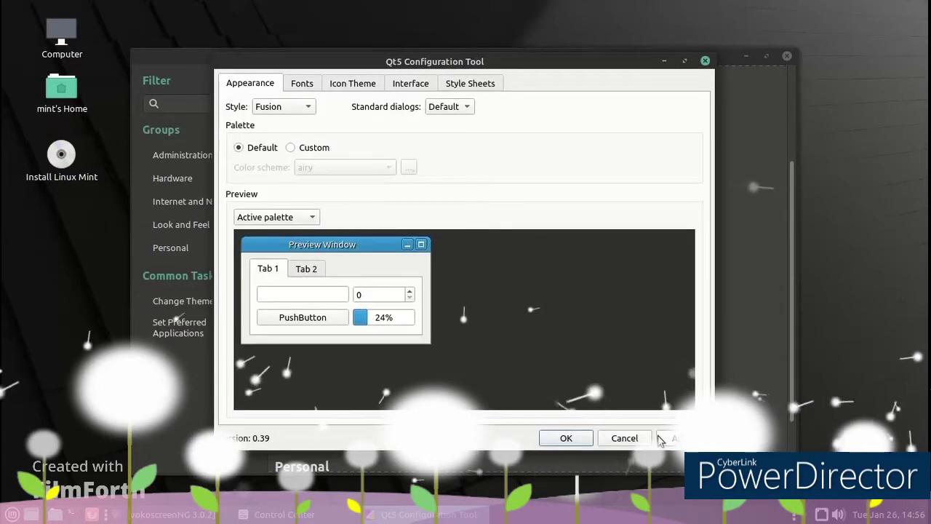
pyautogui.click(566, 438)
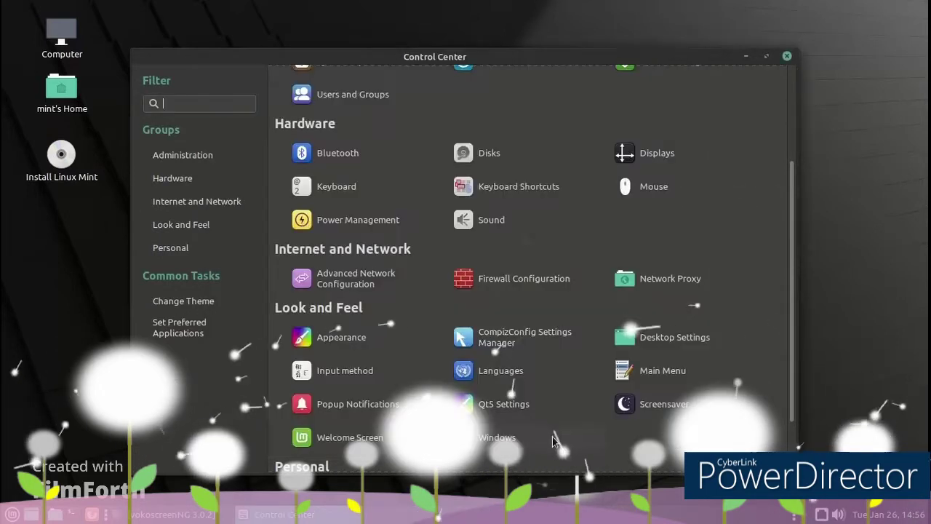
# Open the Screensaver preferences and preview the Anemone, AntMaze and Atlantis themes
pyautogui.click(620, 402)
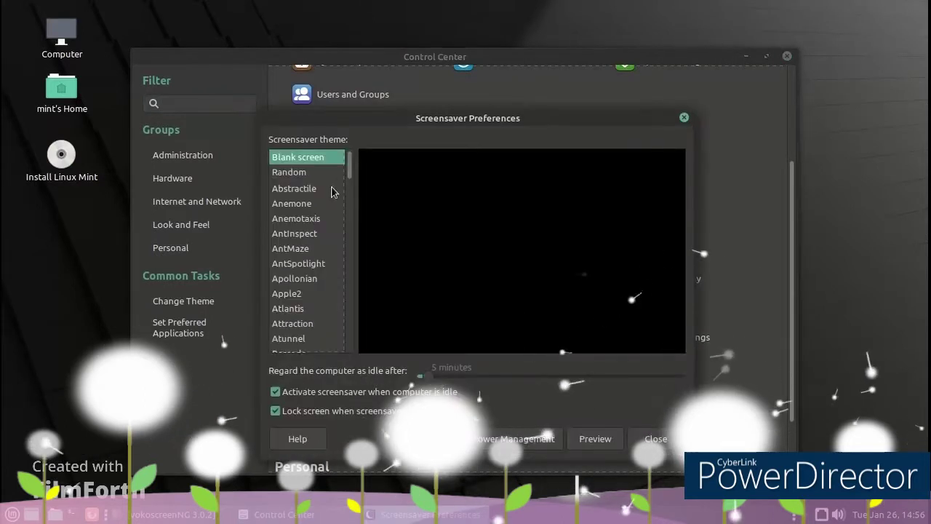
pyautogui.click(310, 204)
pyautogui.click(295, 248)
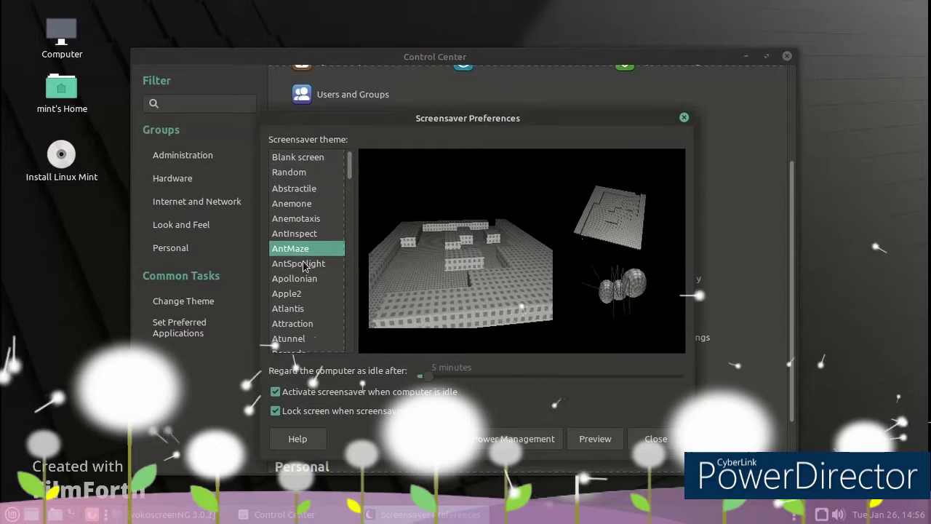
pyautogui.scroll(-1, 304, 265)
pyautogui.scroll(-1, 304, 266)
pyautogui.click(299, 247)
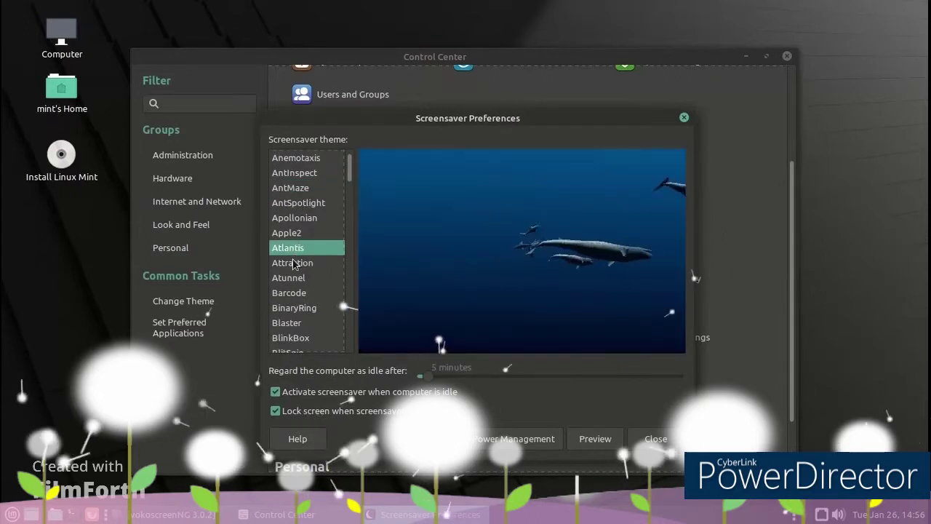
# Preview the BlitSpin and Bouboule screensaver themes
pyautogui.scroll(-3, 294, 264)
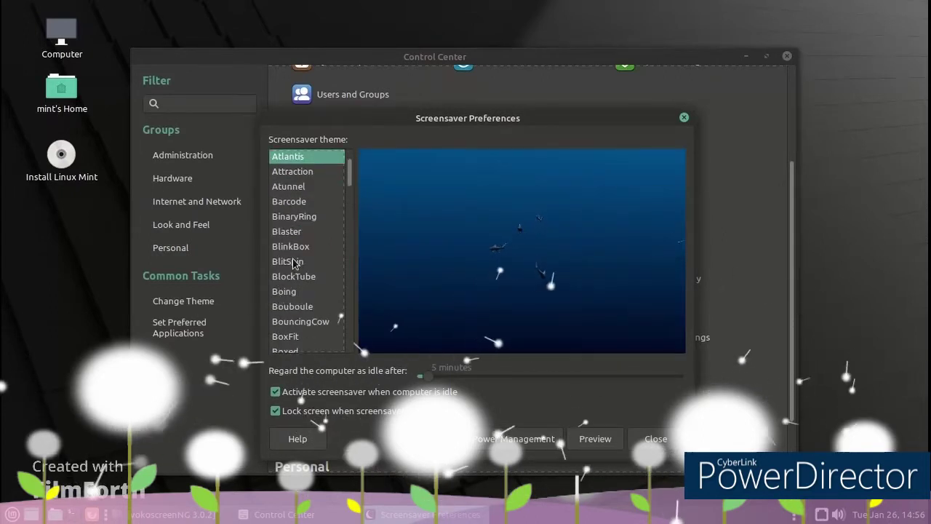
pyautogui.click(294, 261)
pyautogui.click(291, 306)
pyautogui.scroll(-4, 290, 310)
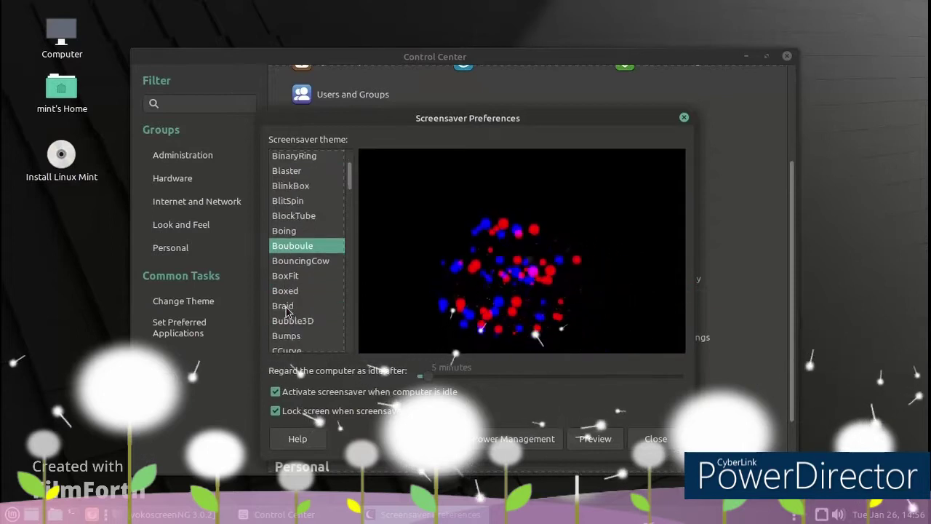
# Try further screensaver themes starting with Braid, settle on Compass, and close the Screensaver preferences
pyautogui.click(288, 306)
pyautogui.scroll(-2, 290, 309)
pyautogui.click(298, 306)
pyautogui.scroll(-2, 298, 305)
pyautogui.click(296, 306)
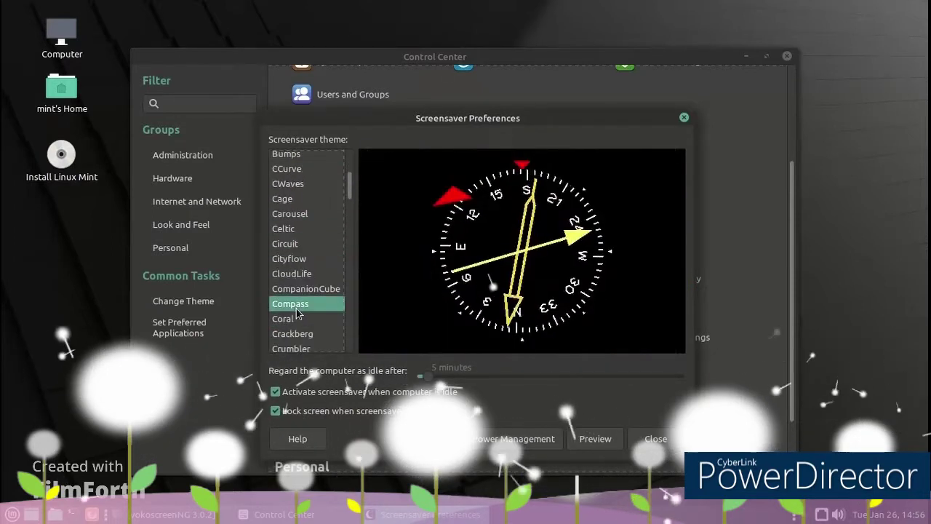
pyautogui.click(662, 440)
# Open the Welcome Screen from the Control Center and close the Control Center window behind it
pyautogui.scroll(-1, 592, 409)
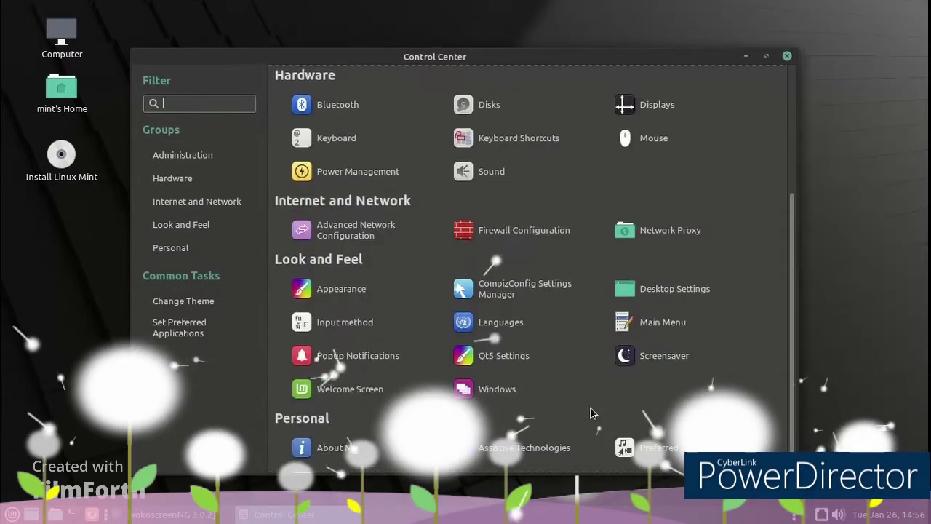
pyautogui.click(355, 390)
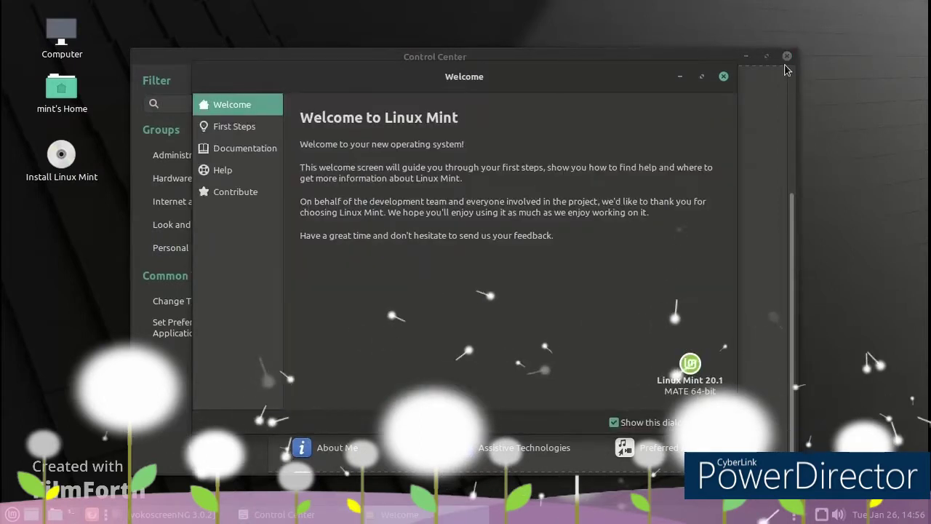
pyautogui.click(788, 57)
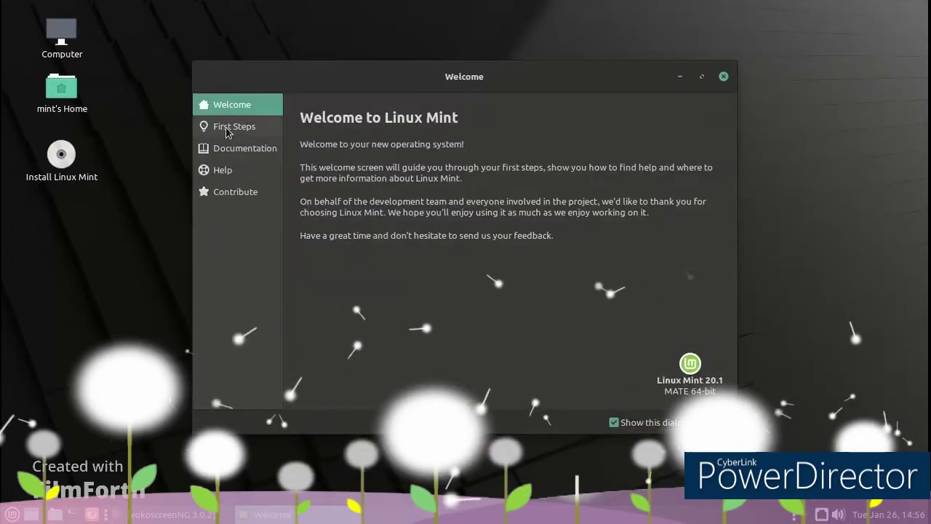
# On the First Steps page, try several light desktop colours ending with teal, and check the application menu's look
pyautogui.click(227, 129)
pyautogui.click(434, 164)
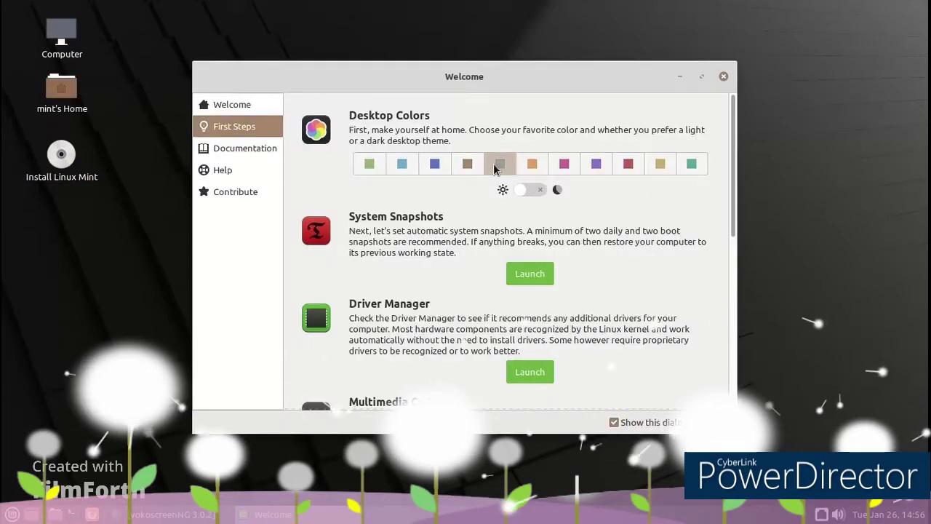
pyautogui.click(497, 165)
pyautogui.click(534, 166)
pyautogui.click(564, 164)
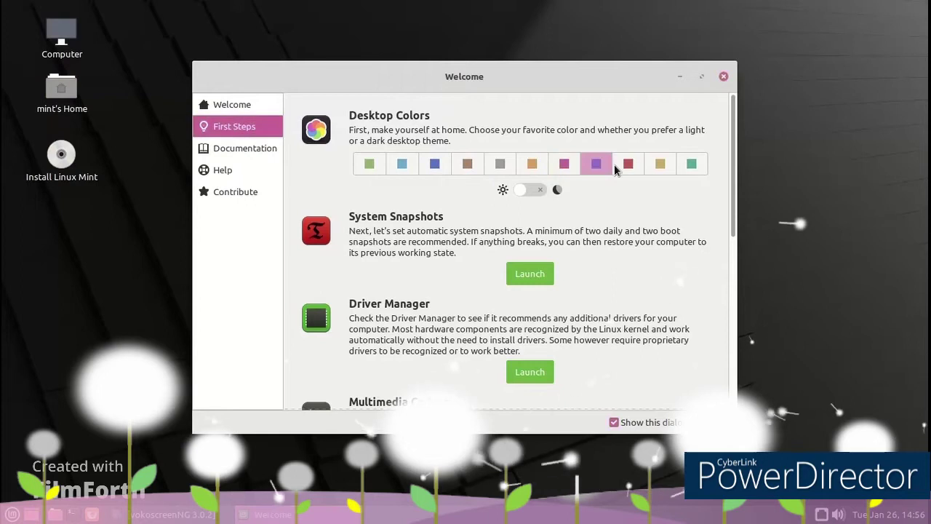
pyautogui.click(691, 165)
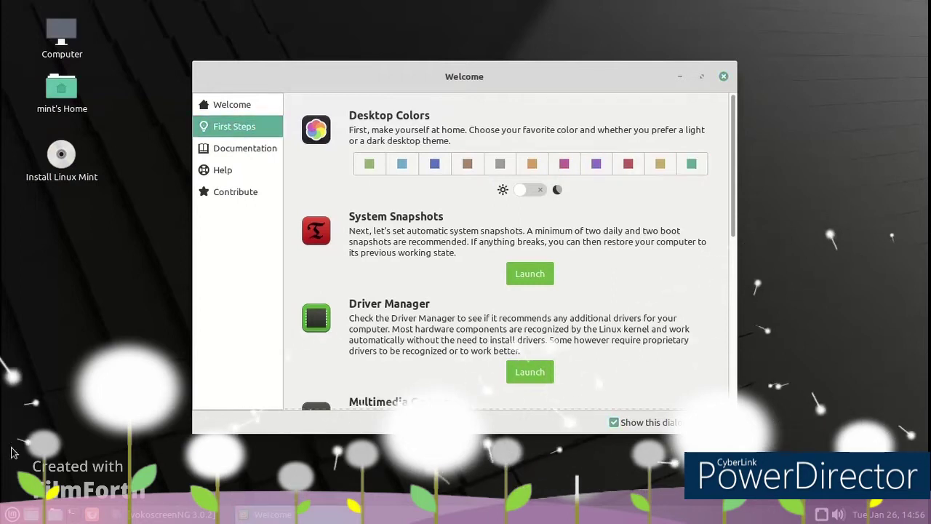
pyautogui.click(11, 514)
pyautogui.click(357, 77)
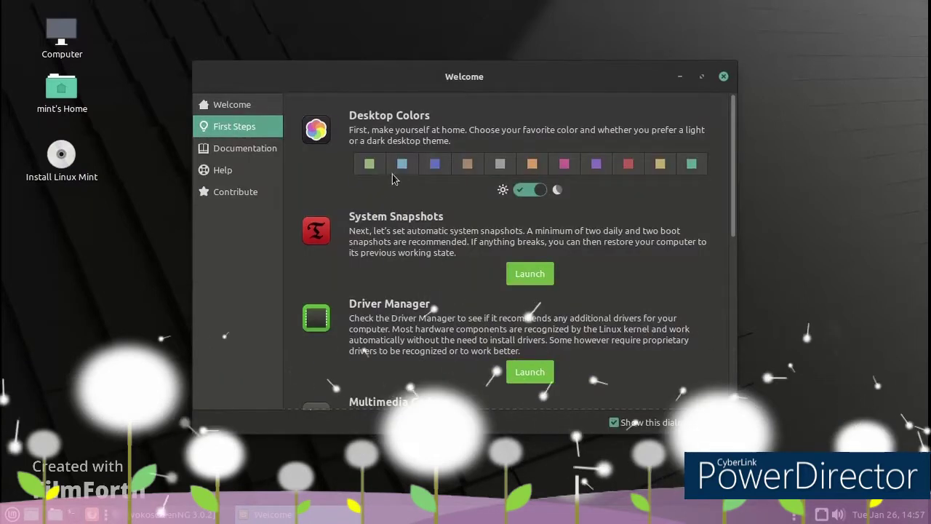
# With the dark desktop theme on, try the light blue, brown and yellow colours, finishing with teal
pyautogui.click(402, 164)
pyautogui.click(467, 165)
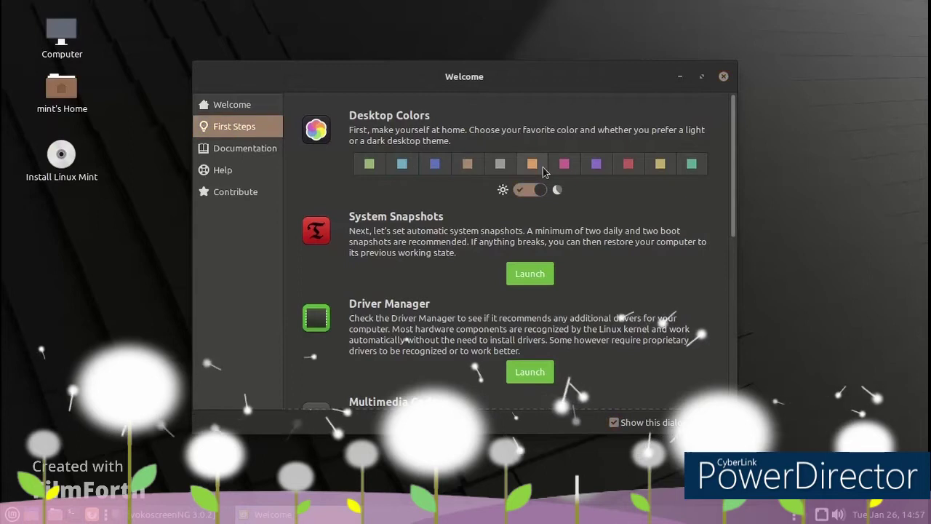
pyautogui.click(659, 165)
pyautogui.click(691, 164)
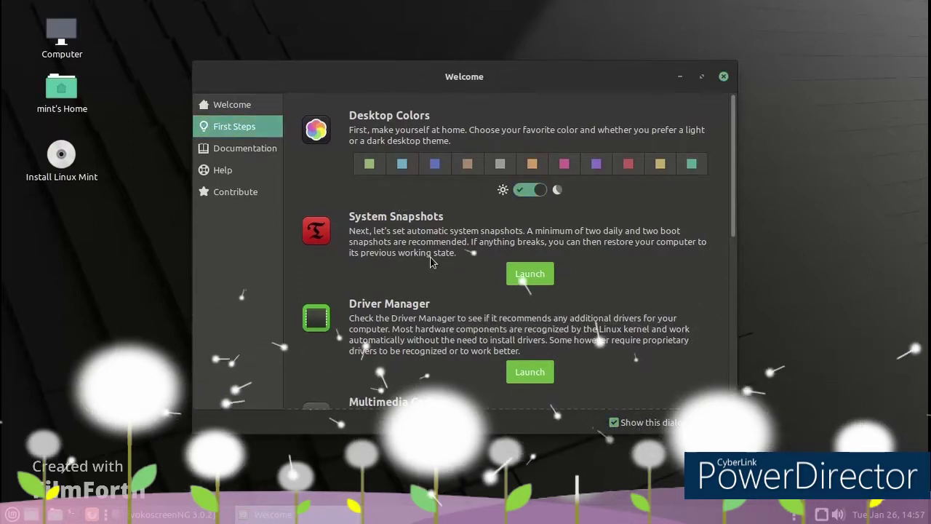
# Launch System Snapshots, view the setup wizard's snapshot type and location pages, and close Timeshift without finishing the setup
pyautogui.click(505, 280)
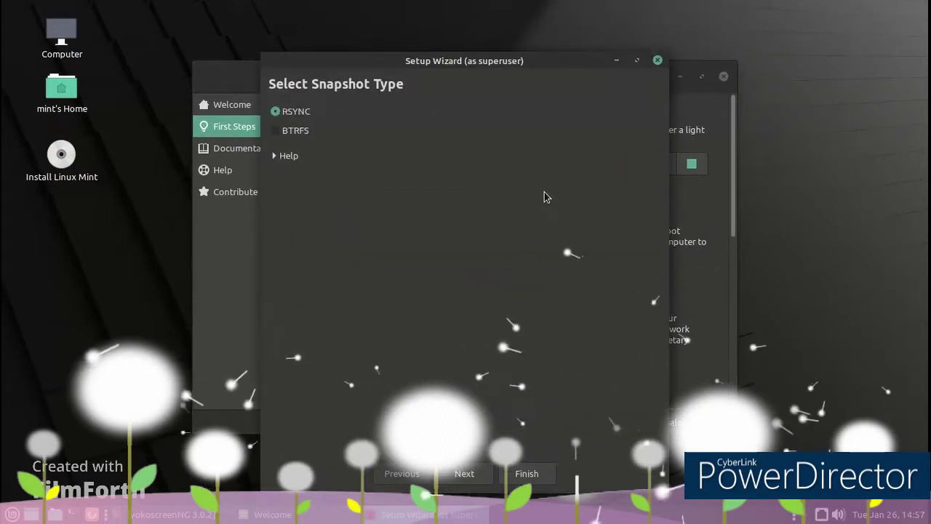
pyautogui.click(461, 476)
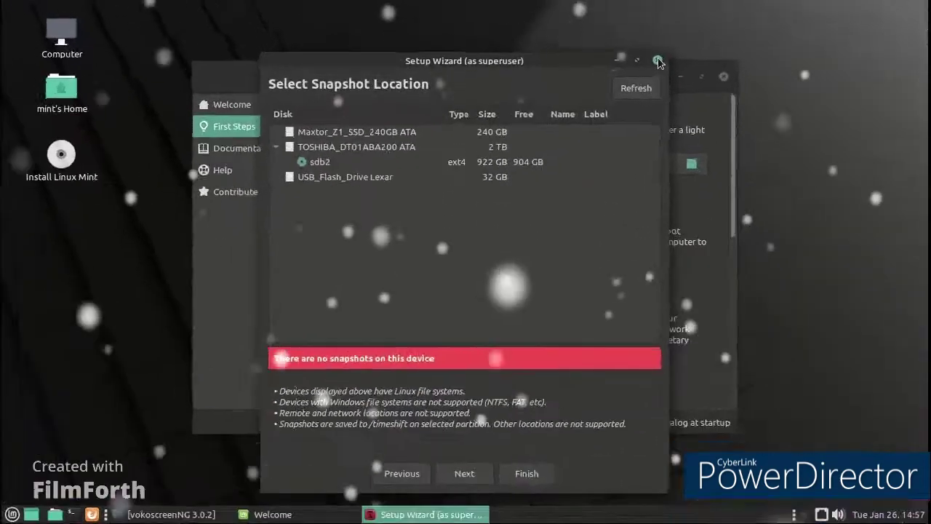
pyautogui.click(657, 62)
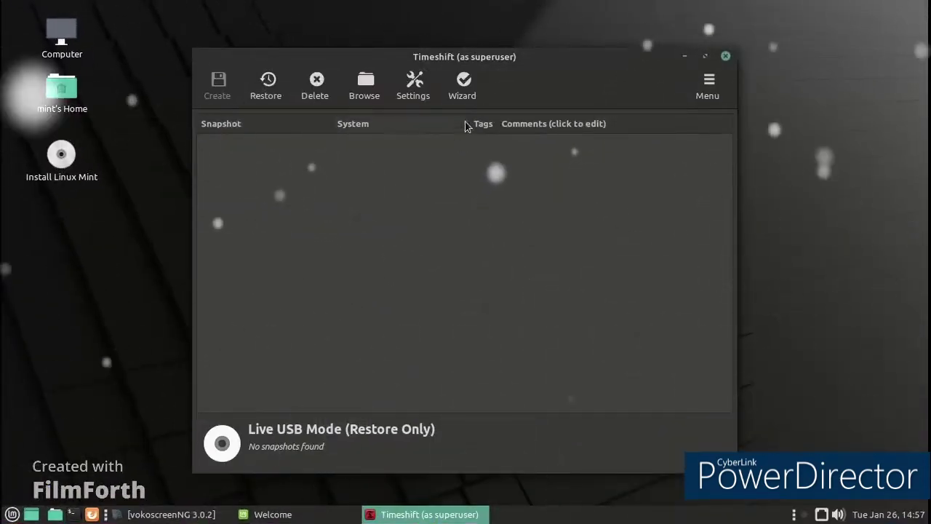
pyautogui.click(726, 56)
# Look through the remaining First Steps options, view the multimedia codecs installation prompt and cancel it
pyautogui.scroll(-5, 546, 243)
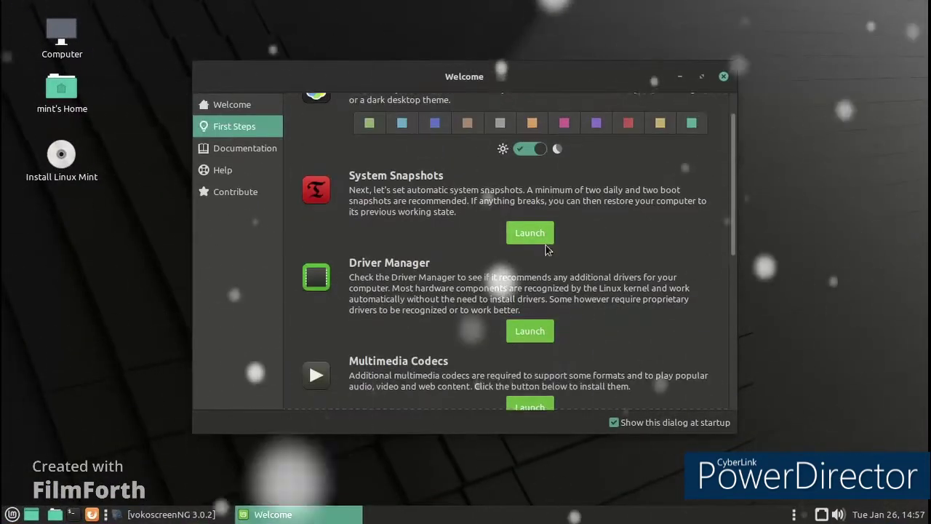
pyautogui.scroll(-5, 549, 251)
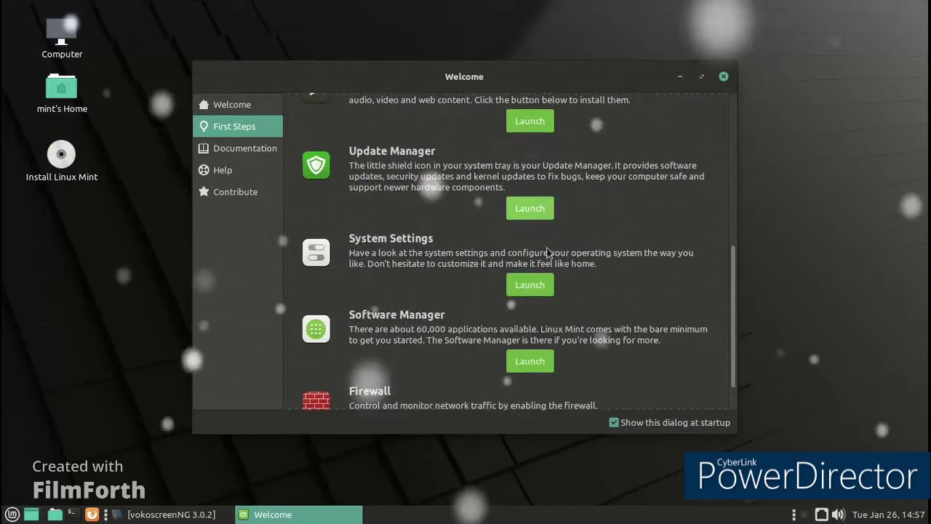
pyautogui.scroll(2, 549, 250)
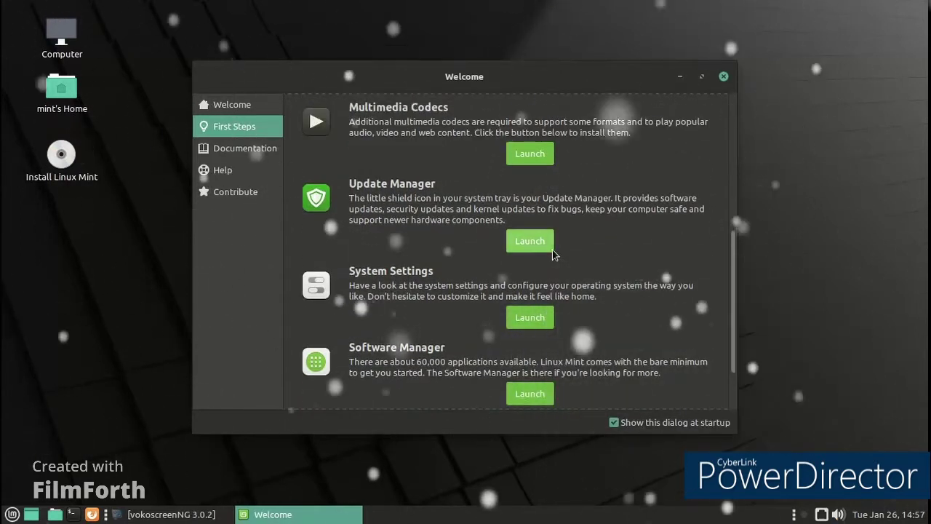
pyautogui.scroll(1, 552, 249)
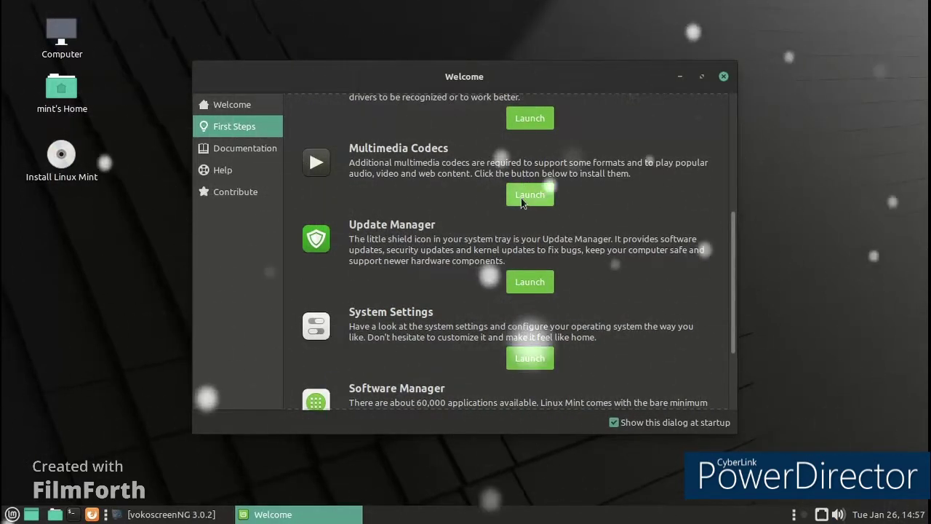
pyautogui.click(522, 202)
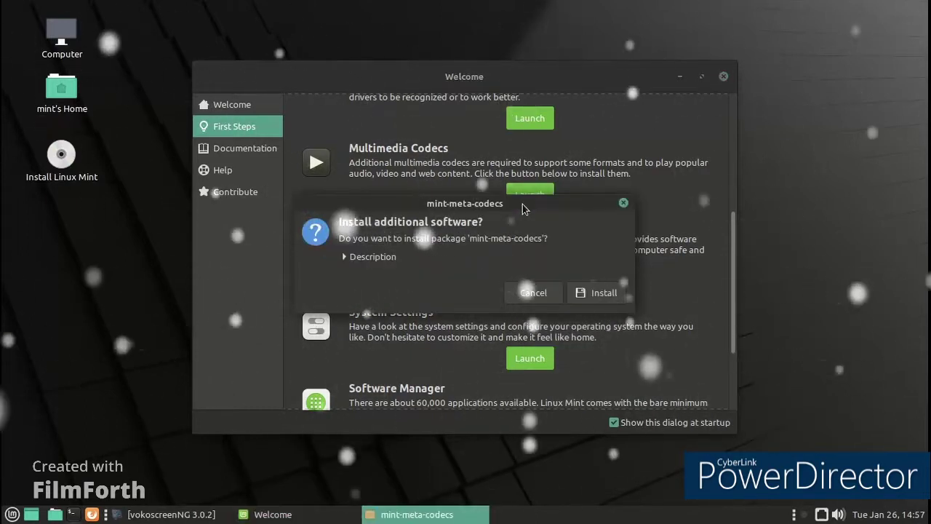
pyautogui.click(549, 298)
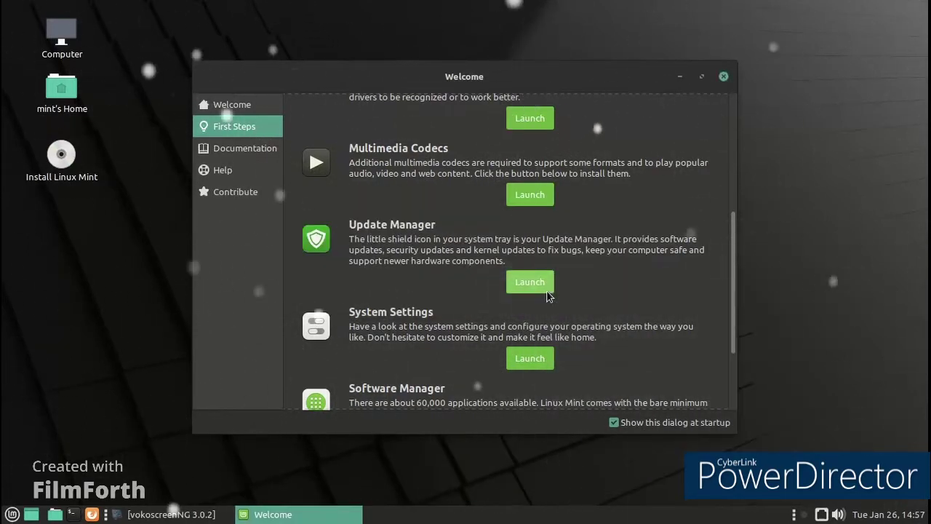
# Launch System Settings from the First Steps page, view the Software Sources repositories and close that window
pyautogui.click(530, 356)
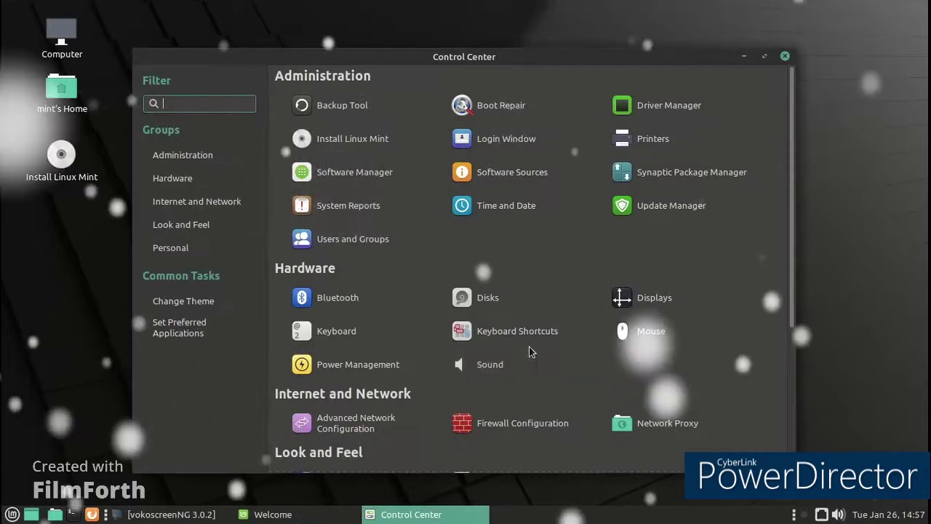
pyautogui.click(533, 175)
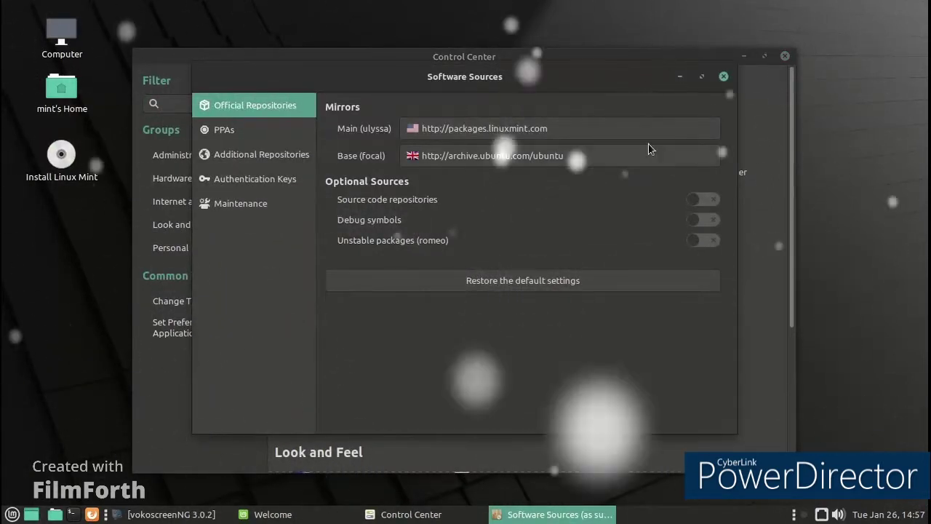
pyautogui.click(724, 76)
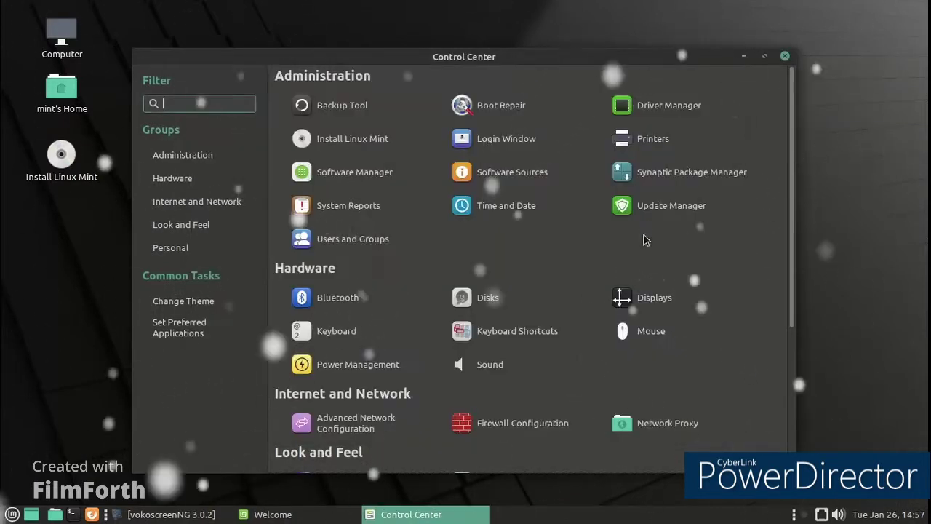
# Open the Windows settings in the Control Center, check the titlebar button position choices and close the preferences without changes
pyautogui.scroll(-5, 644, 240)
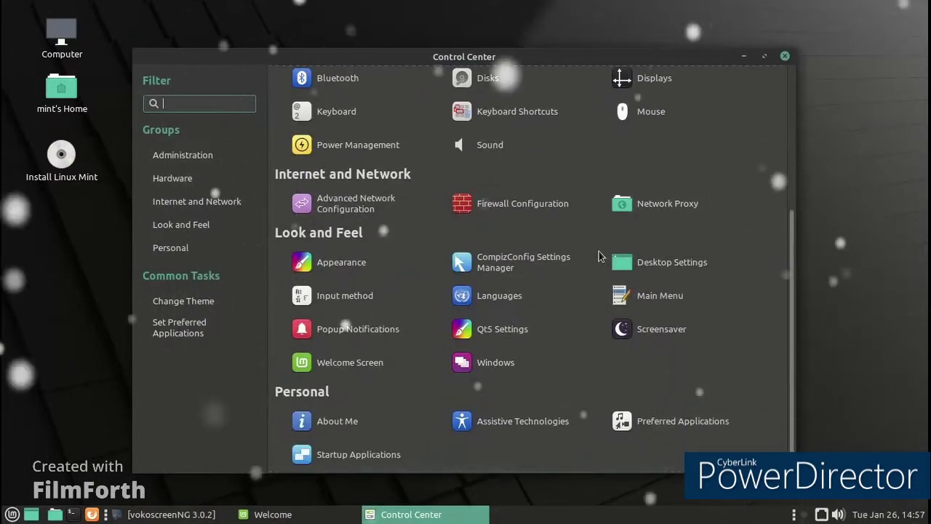
pyautogui.click(476, 365)
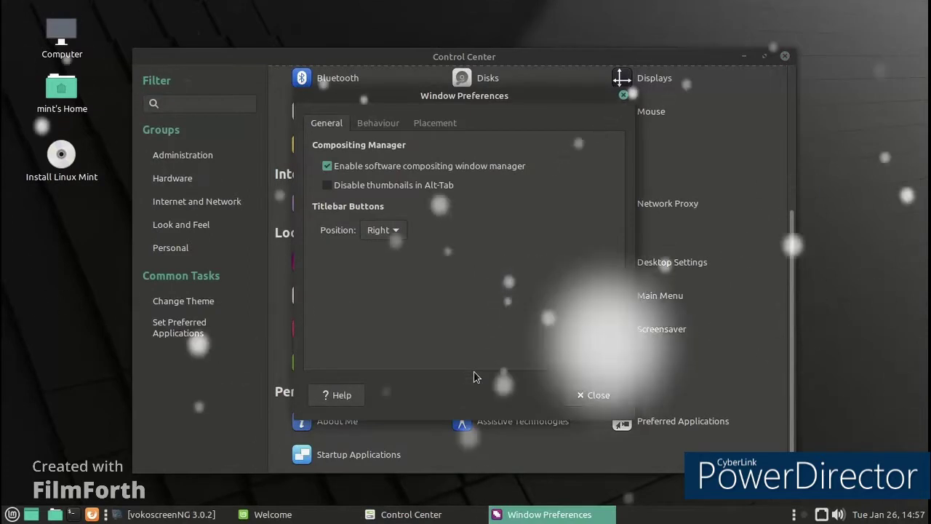
pyautogui.click(384, 229)
pyautogui.click(378, 232)
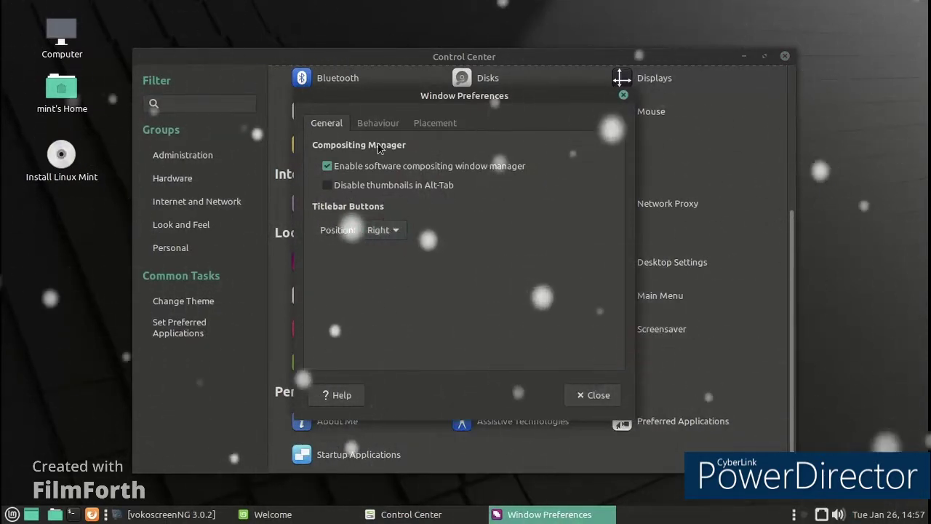
pyautogui.click(582, 396)
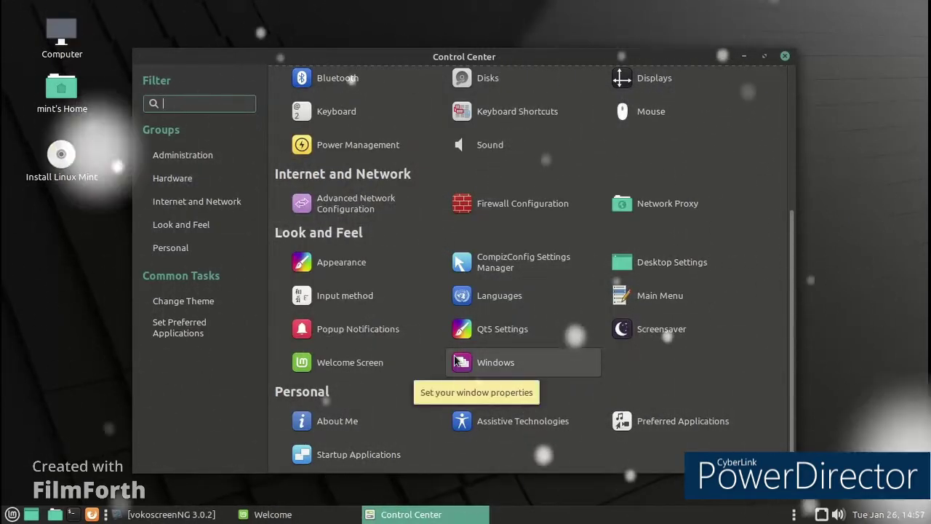
# Look over the remaining Control Center entries, and close both the Control Center and the Welcome window
pyautogui.scroll(2, 473, 364)
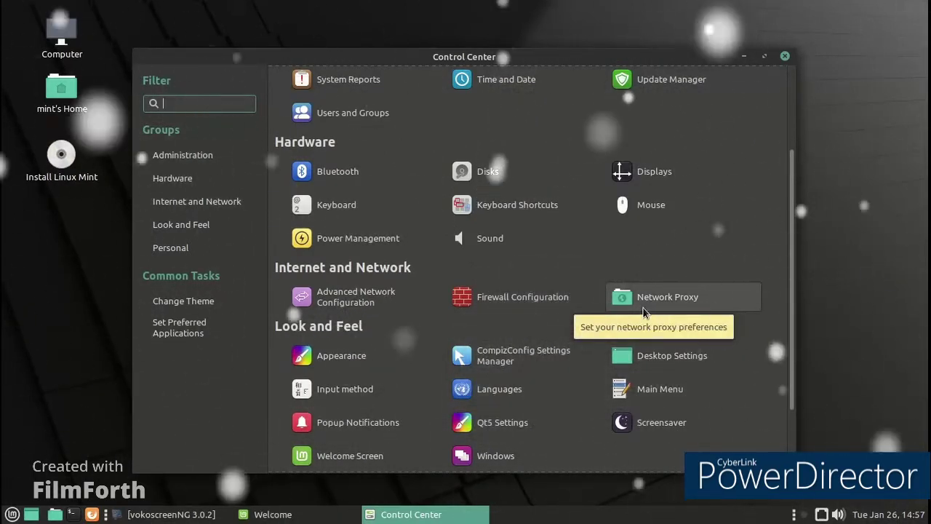
pyautogui.click(785, 58)
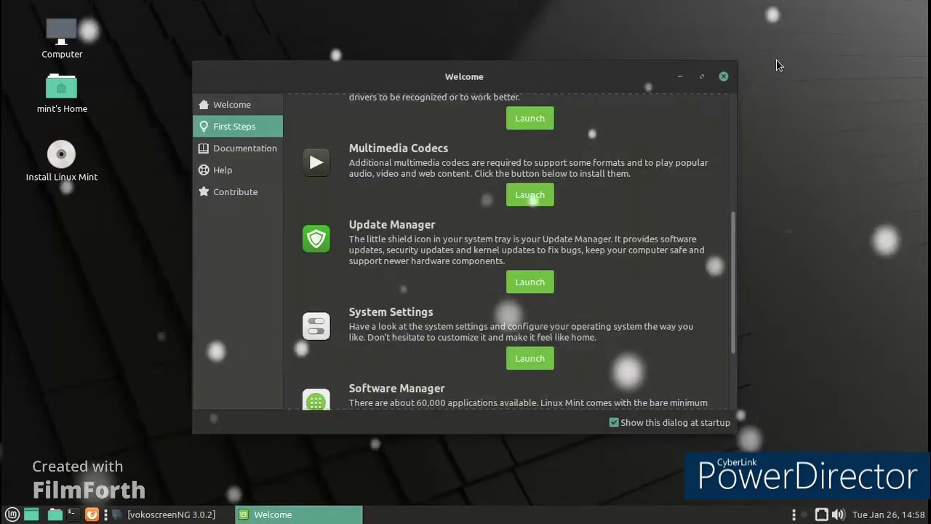
pyautogui.click(725, 78)
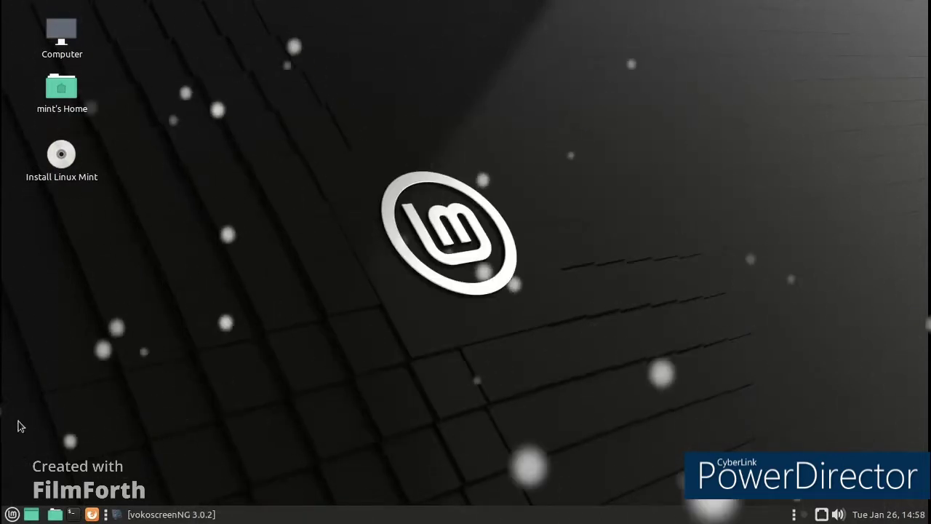
# Open the Software Manager from the application menu and browse the Games category
pyautogui.press('super')
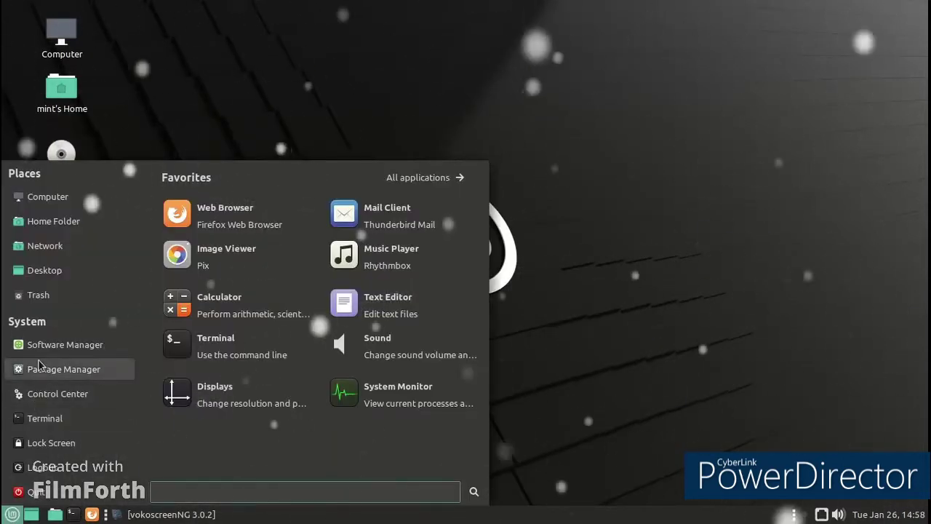
pyautogui.press('super')
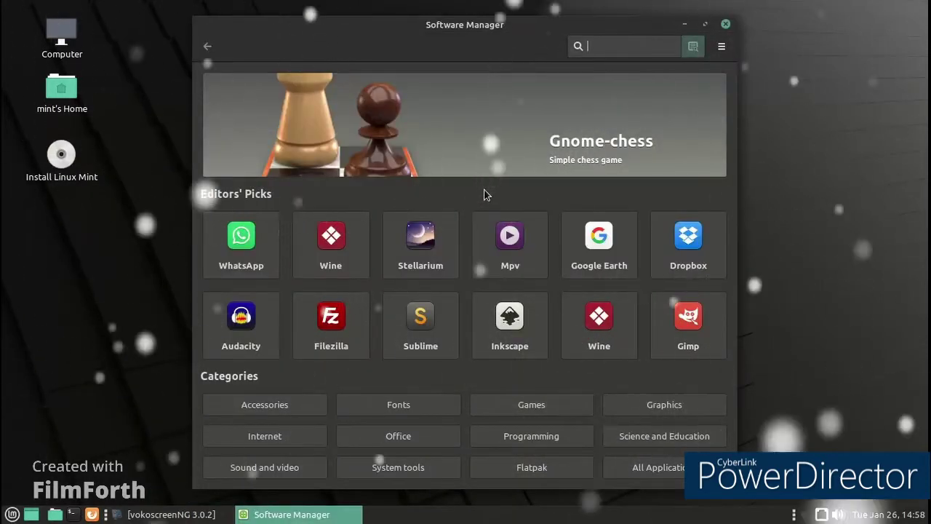
pyautogui.click(501, 412)
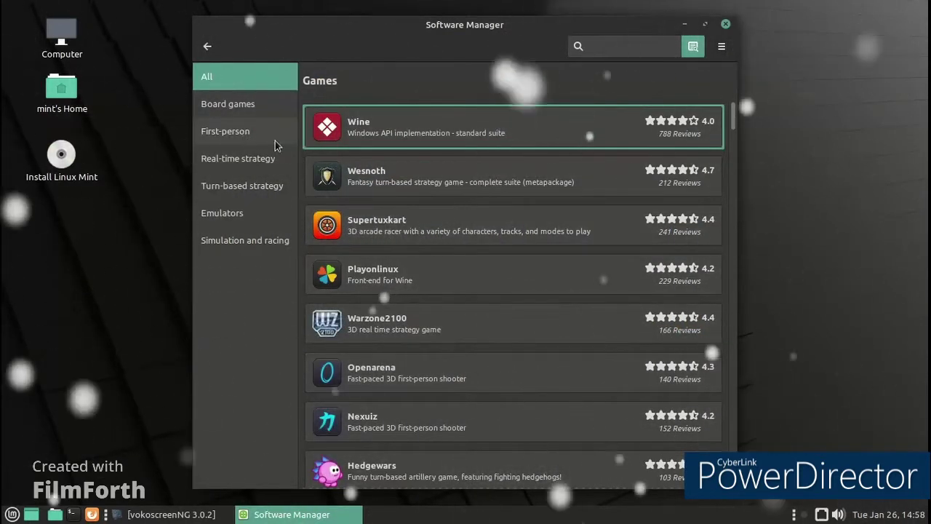
pyautogui.scroll(-3, 543, 225)
pyautogui.scroll(-2, 542, 225)
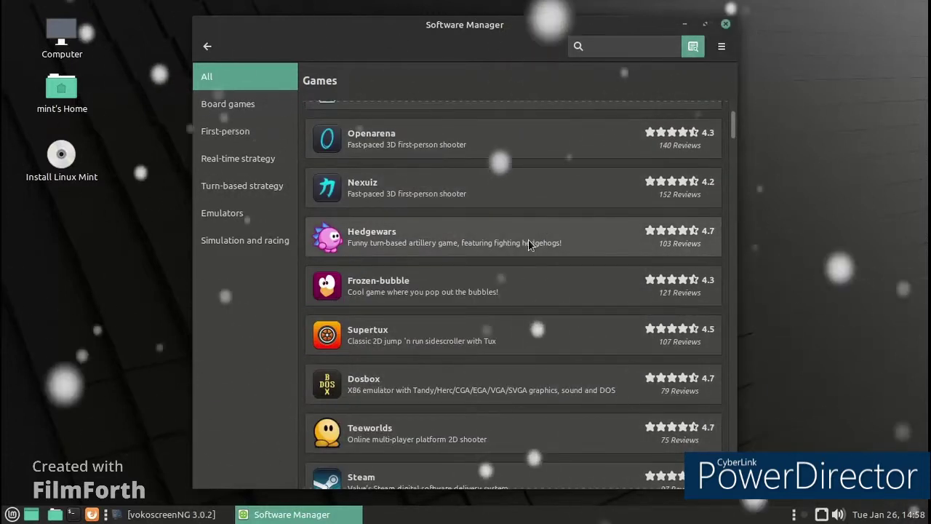
# Install Hedgewars from the Games list, launch it and close the Software Manager
pyautogui.click(536, 241)
pyautogui.click(682, 87)
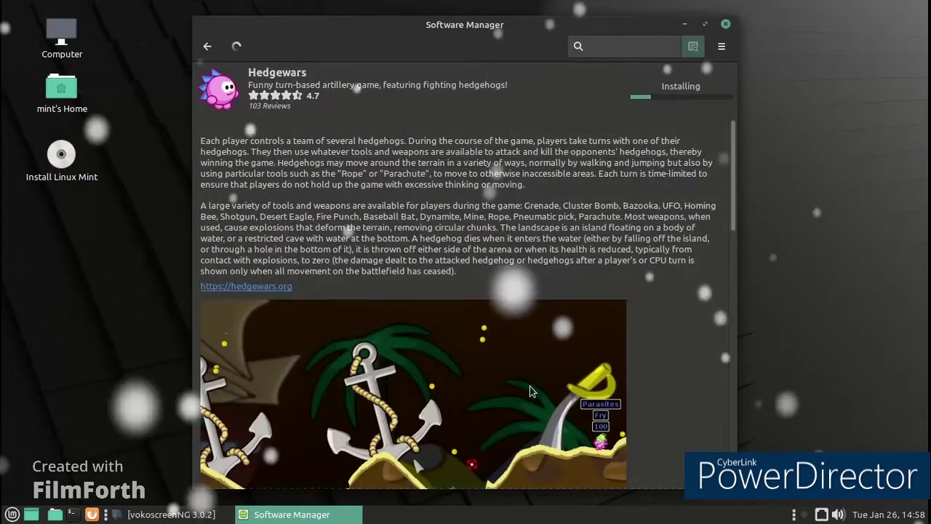
pyautogui.click(184, 515)
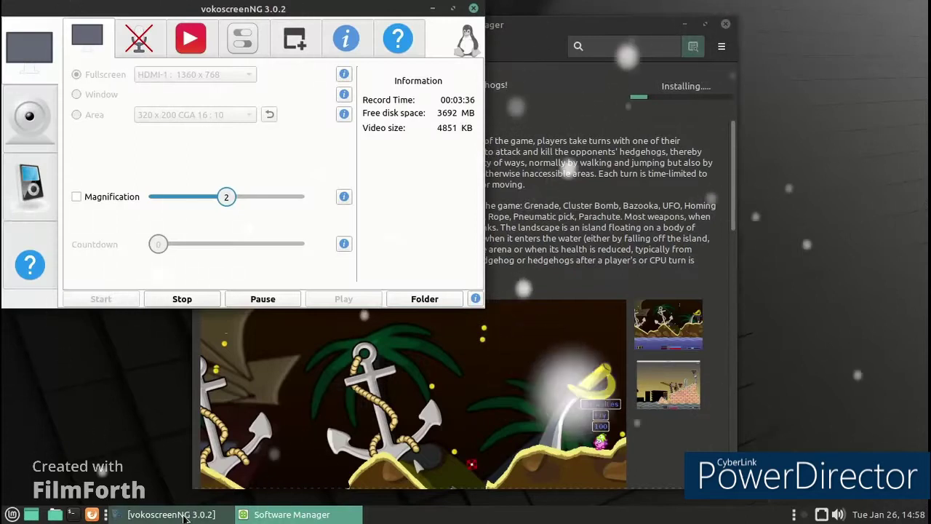
pyautogui.click(184, 515)
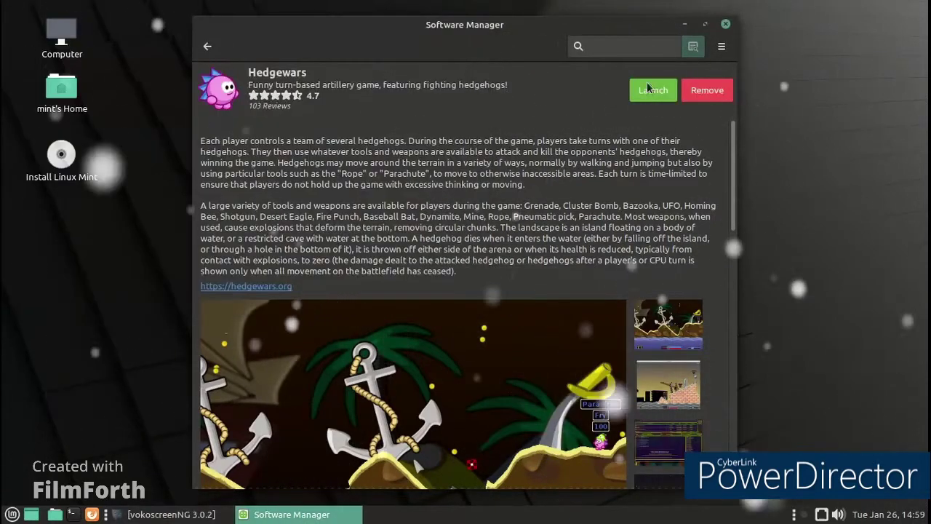
pyautogui.click(725, 26)
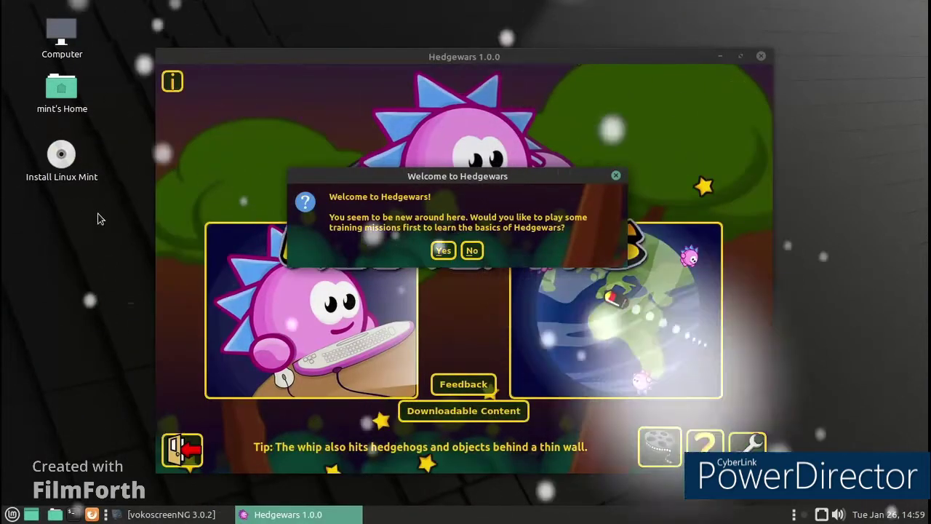
# Try the pink hill wallpaper with the lone tree, set the desktop background to the aerial turquoise coast picture, and close Appearance Preferences
pyautogui.rightClick(93, 274)
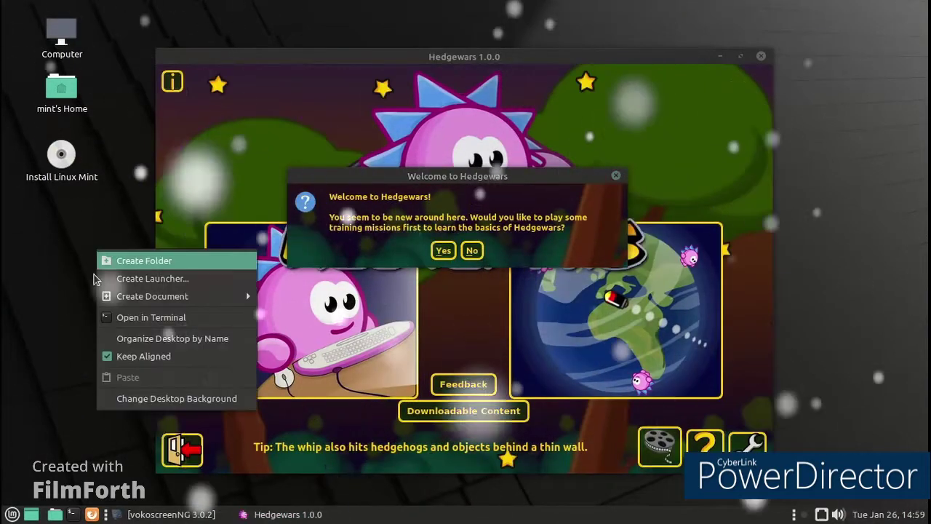
pyautogui.click(120, 398)
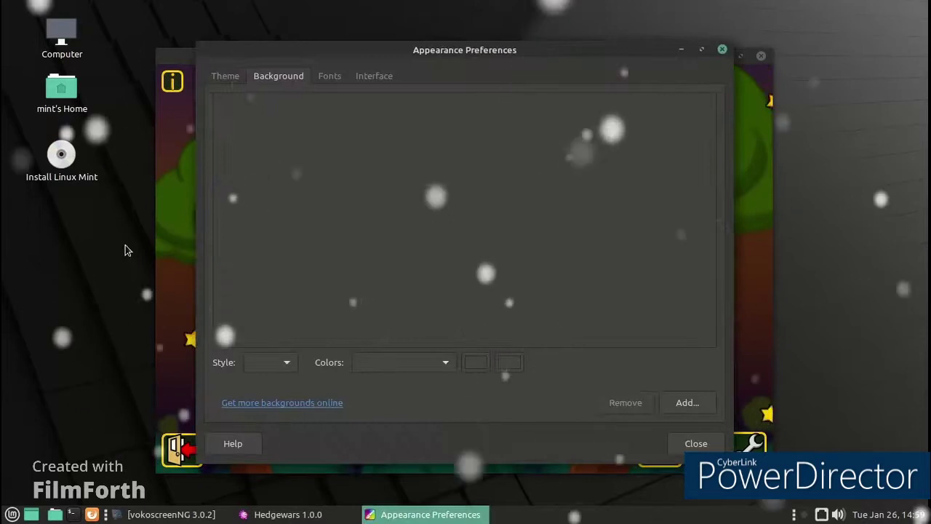
pyautogui.scroll(-3, 488, 170)
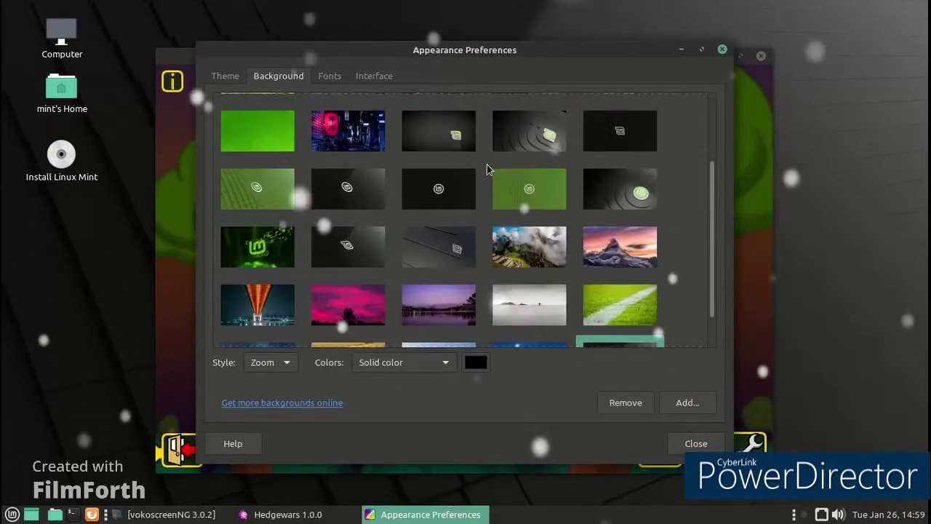
pyautogui.scroll(-1, 487, 170)
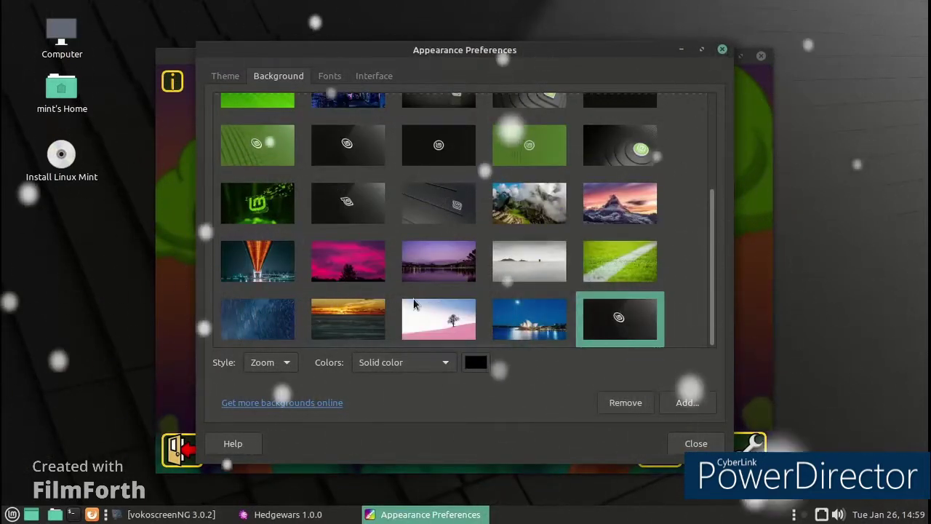
pyautogui.click(469, 309)
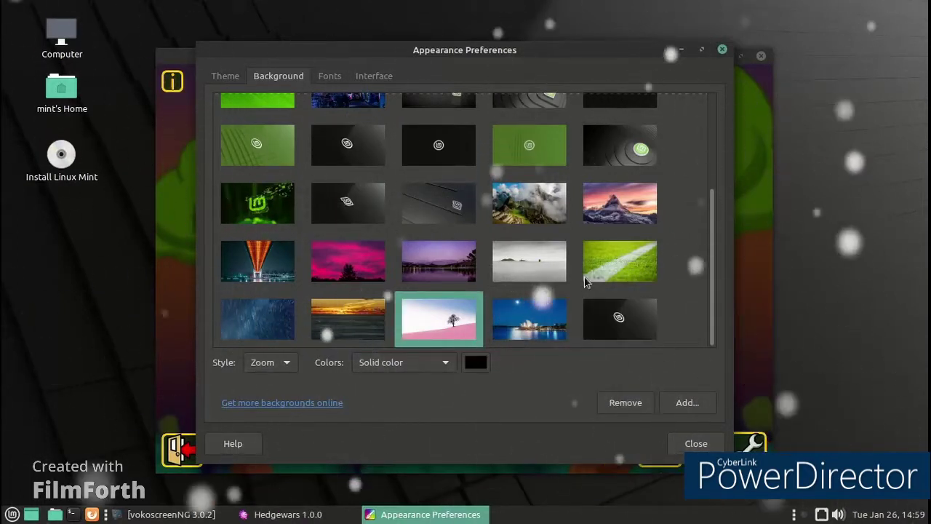
pyautogui.scroll(5, 586, 282)
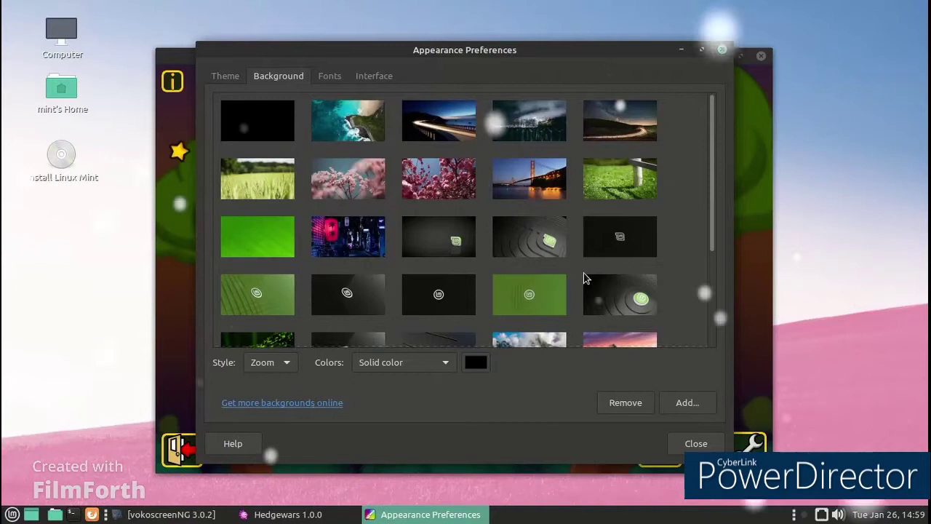
pyautogui.click(391, 130)
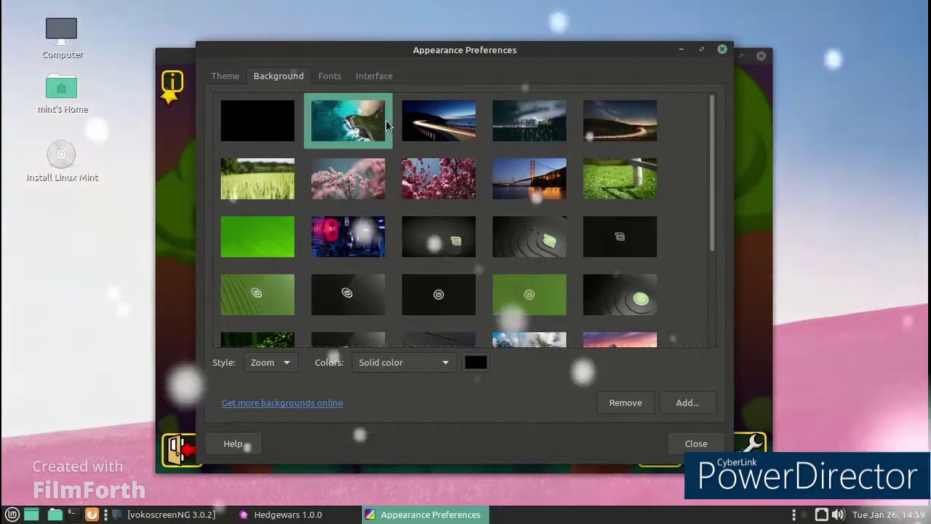
pyautogui.click(691, 443)
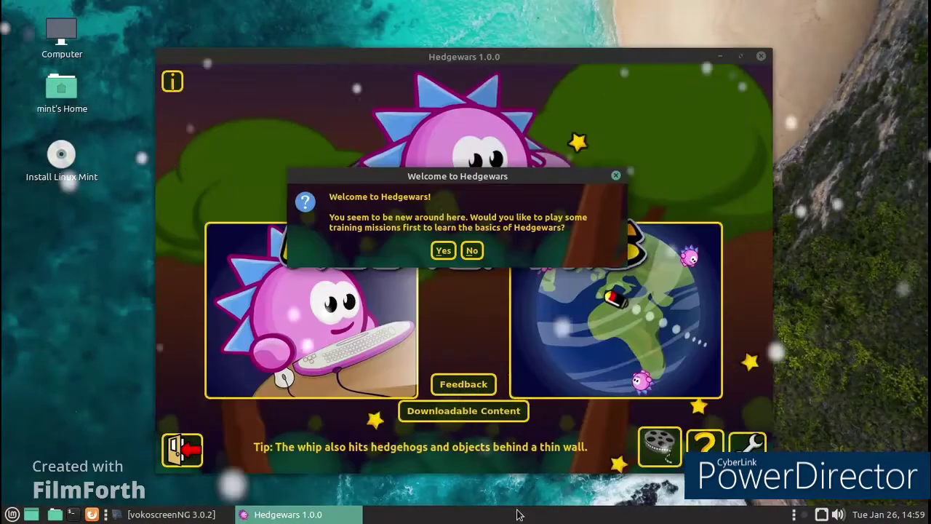
# Accept the Hedgewars training offer and begin Basic Movement Training, dismissing the quit prompt
pyautogui.click(441, 249)
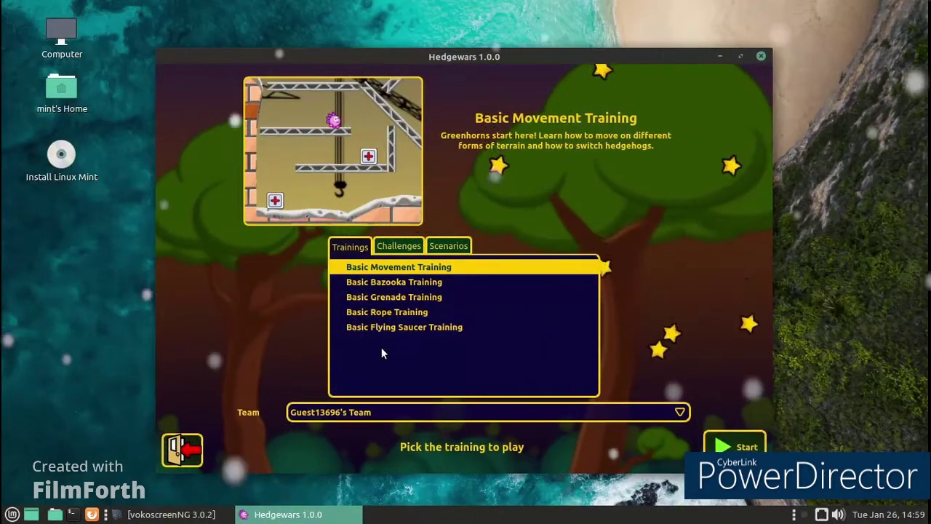
pyautogui.click(736, 447)
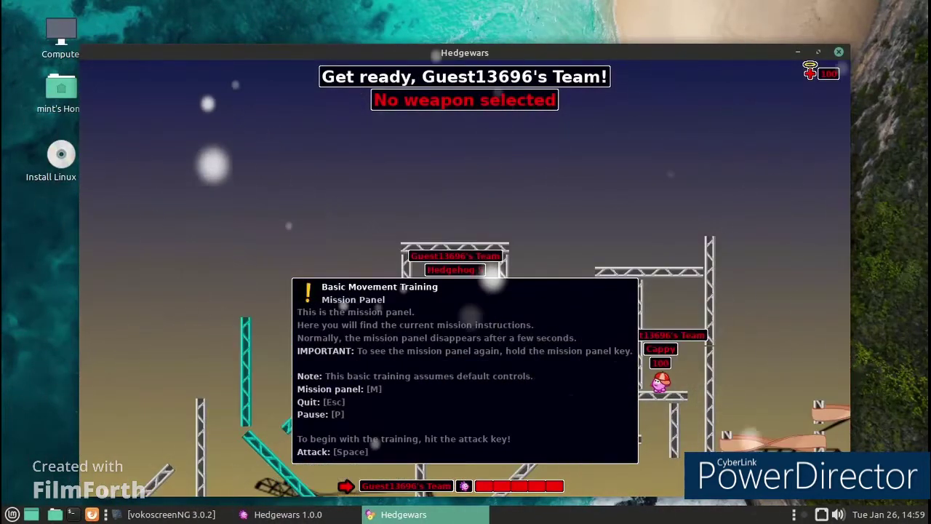
pyautogui.press('Escape')
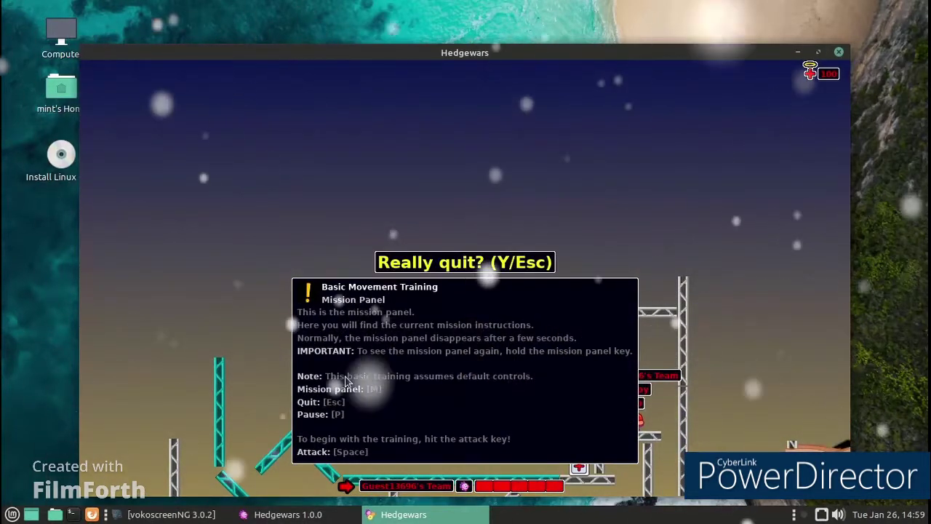
pyautogui.press('Escape')
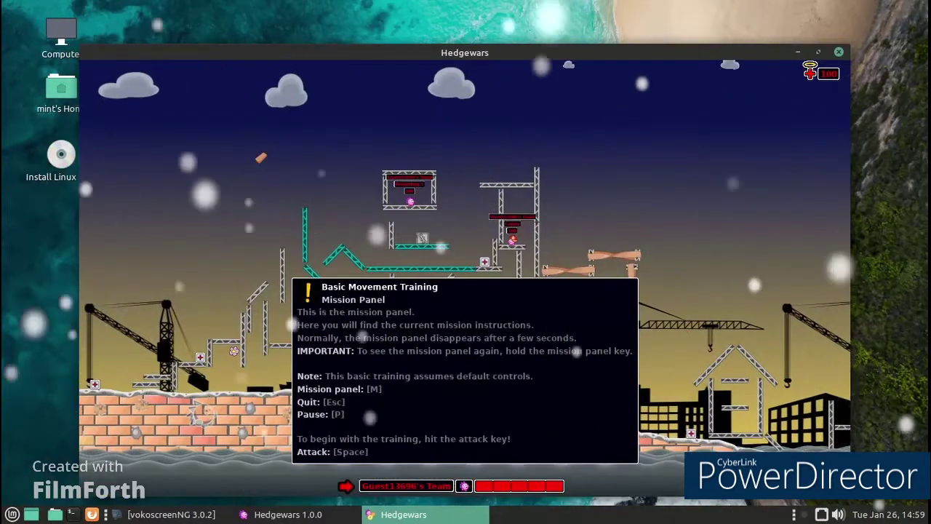
pyautogui.press('space')
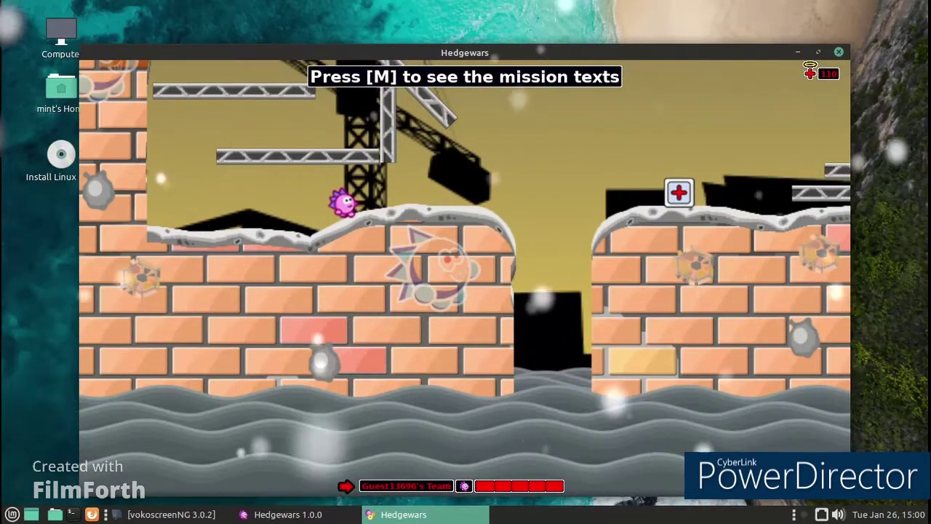
# Move the hedgehog through Basic Movement Training with jumps and walking, quit the mission and close Hedgewars
pyautogui.press('Return')
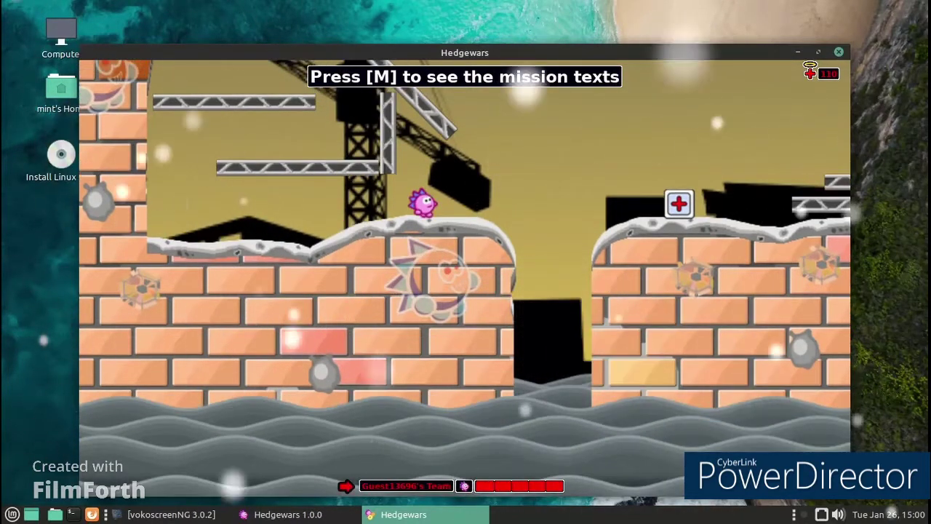
pyautogui.press('Right')
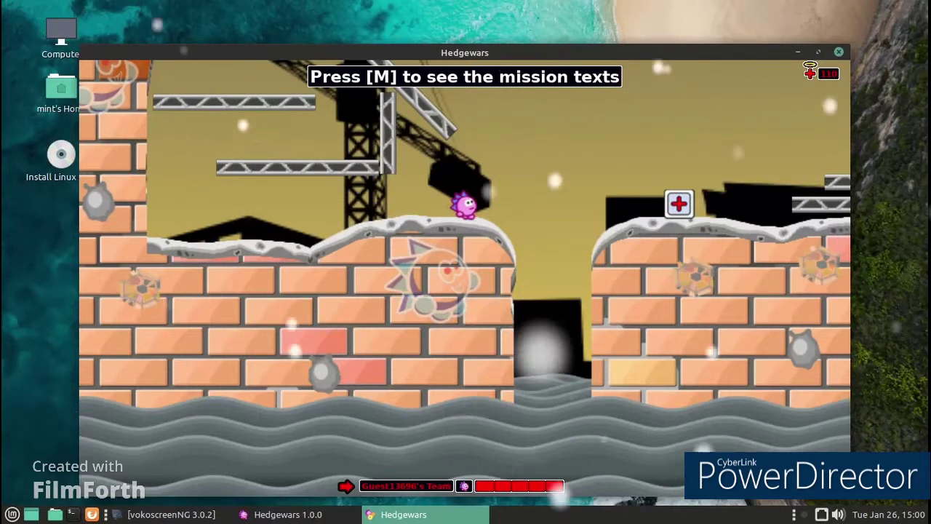
pyautogui.press('space')
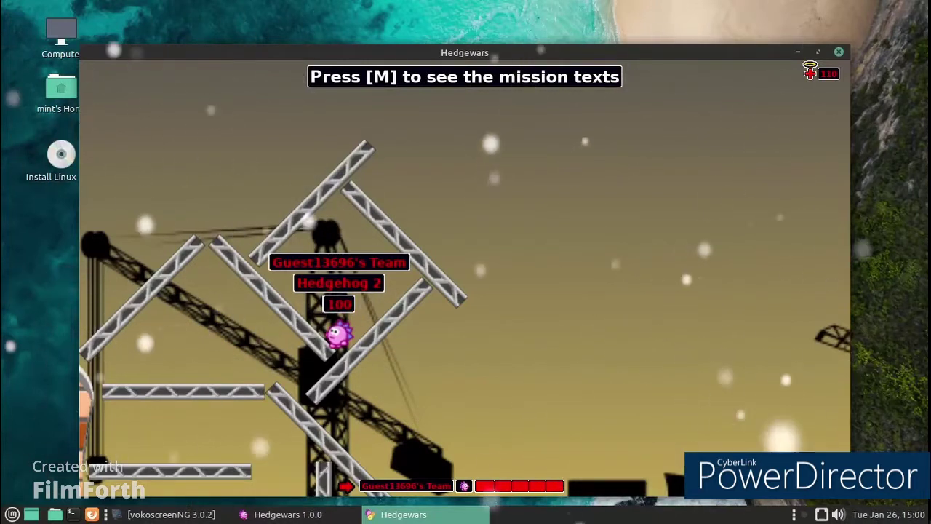
pyautogui.press('Escape')
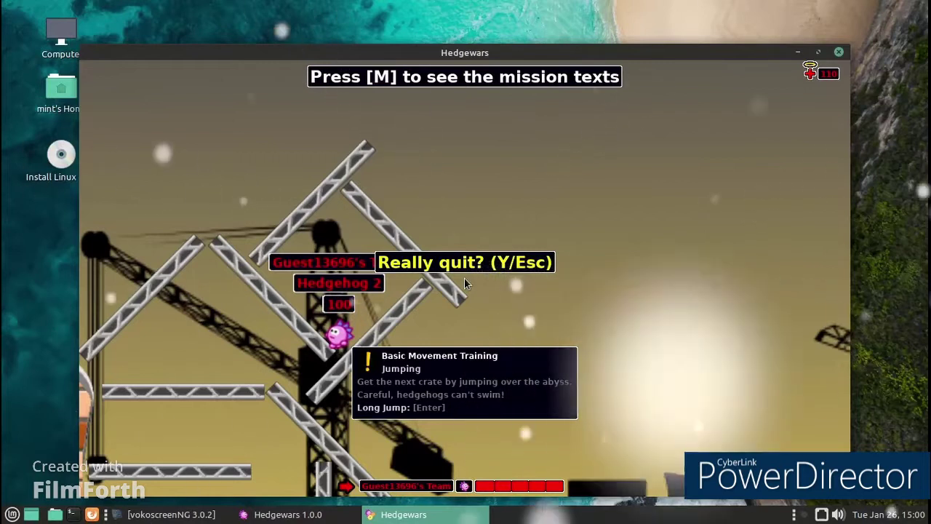
pyautogui.press('y')
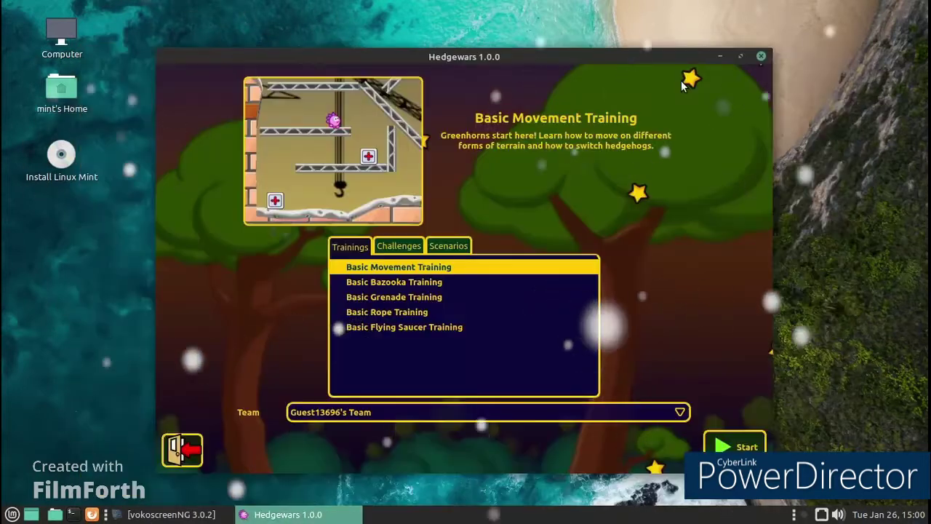
pyautogui.click(760, 57)
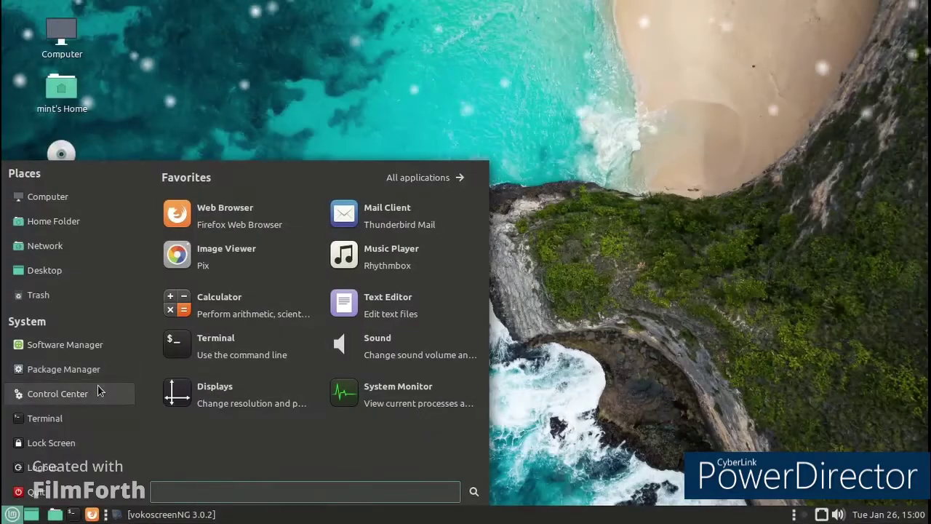
# Open Appearance Preferences from the desktop and follow the theme settings' online link to the MATE themes page
pyautogui.click(437, 95)
pyautogui.rightClick(437, 94)
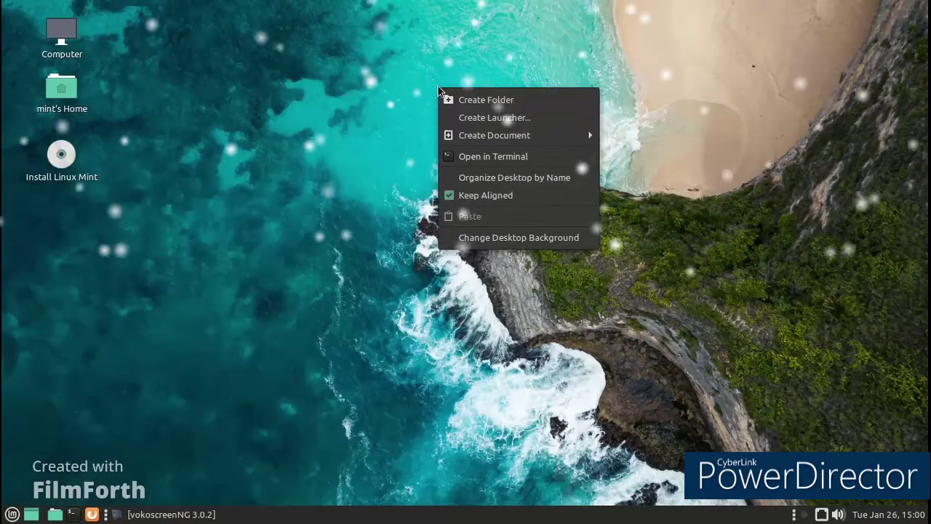
pyautogui.click(466, 238)
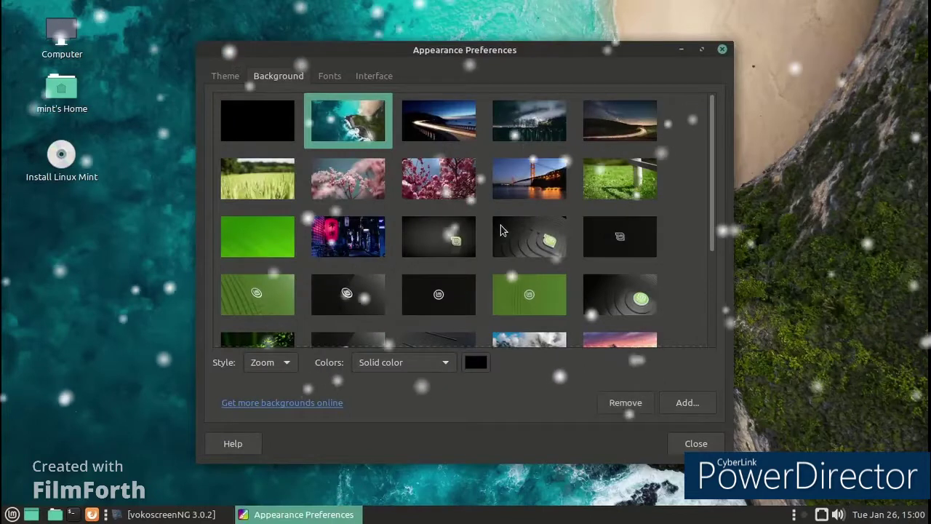
pyautogui.click(225, 75)
pyautogui.click(282, 403)
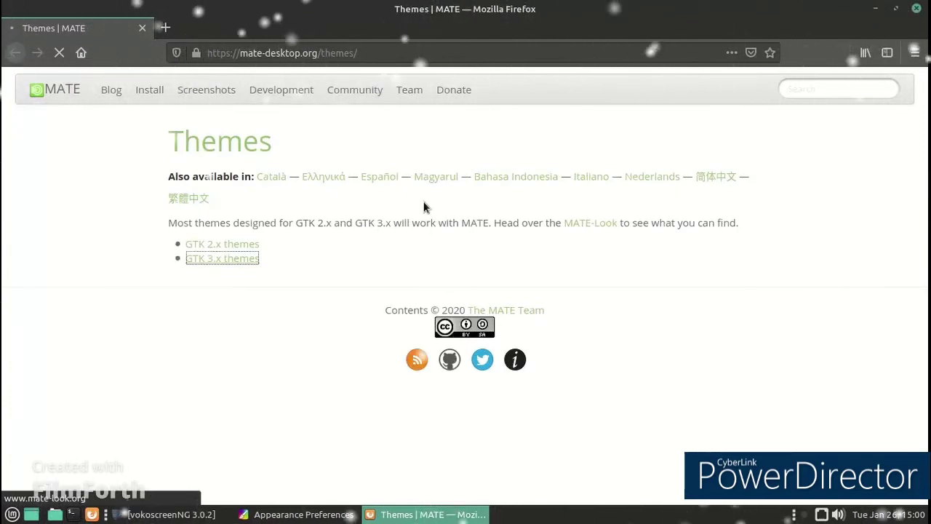
pyautogui.click(178, 515)
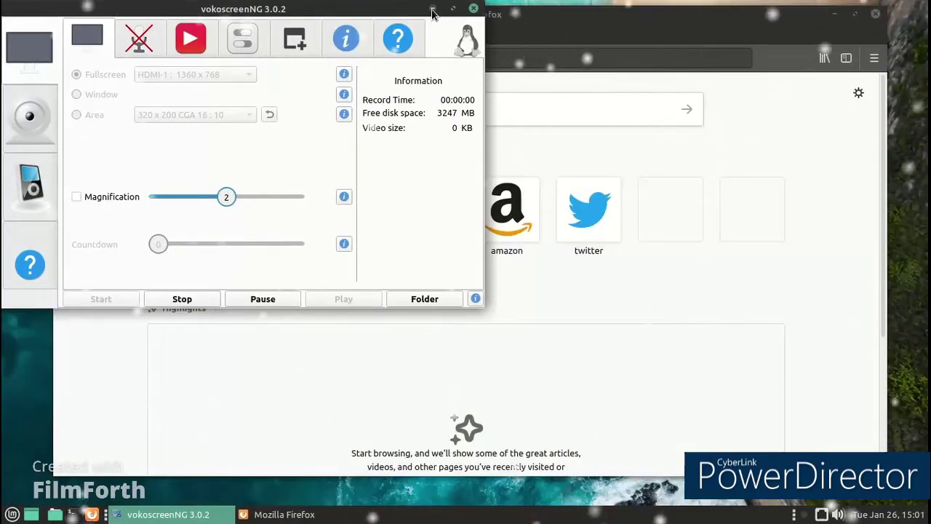
pyautogui.click(432, 9)
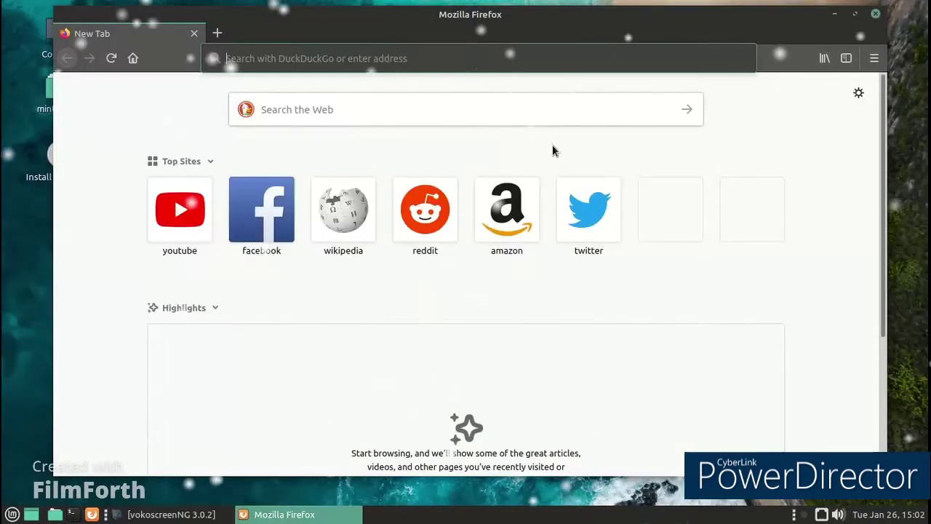
pyautogui.click(702, 179)
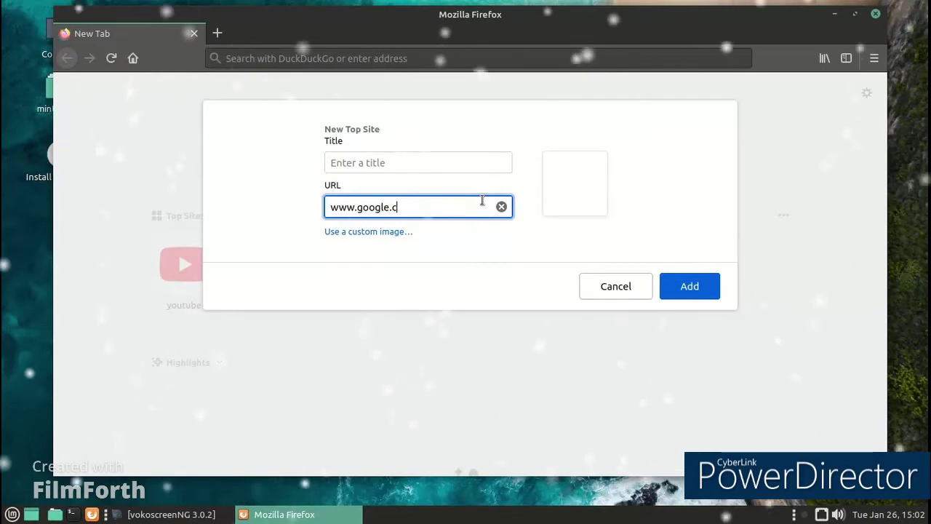
pyautogui.click(703, 291)
pyautogui.click(658, 200)
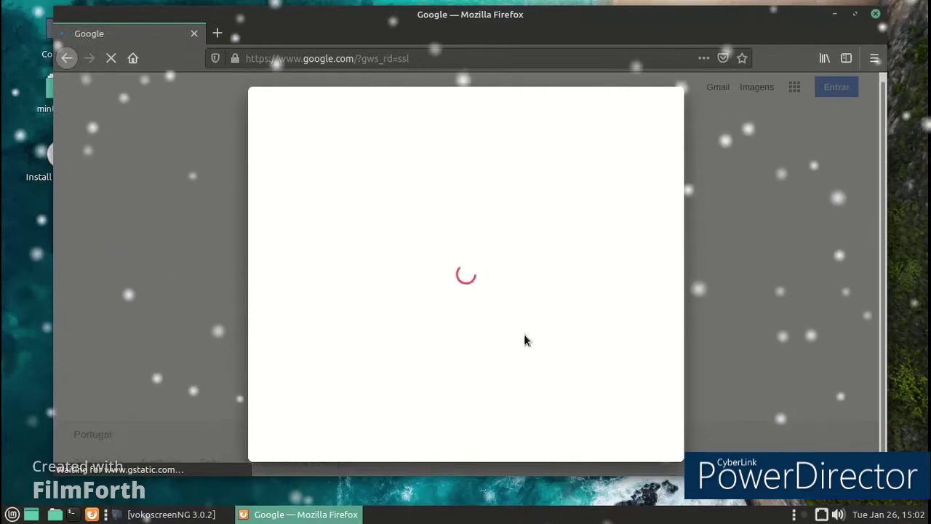
pyautogui.click(638, 439)
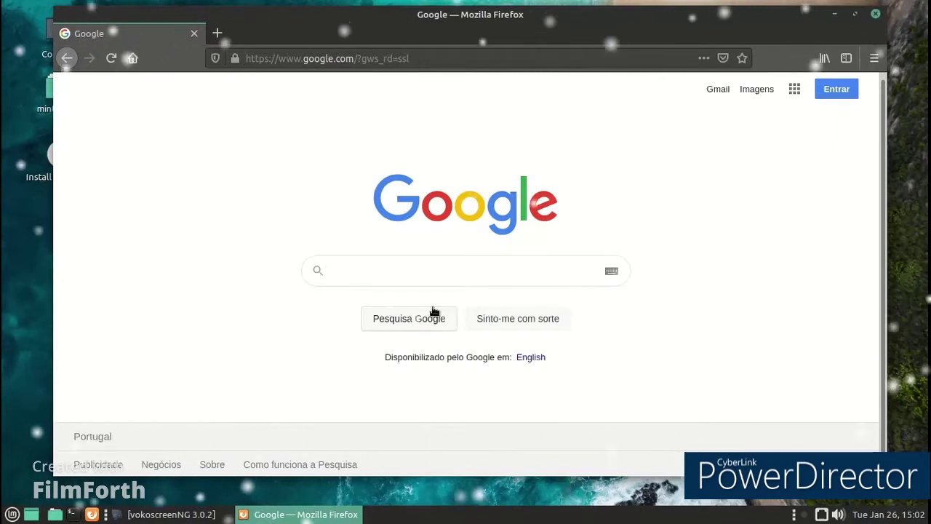
pyautogui.write('lok')
pyautogui.press('BackSpace')
pyautogui.press('BackSpace')
pyautogui.press('BackSpace')
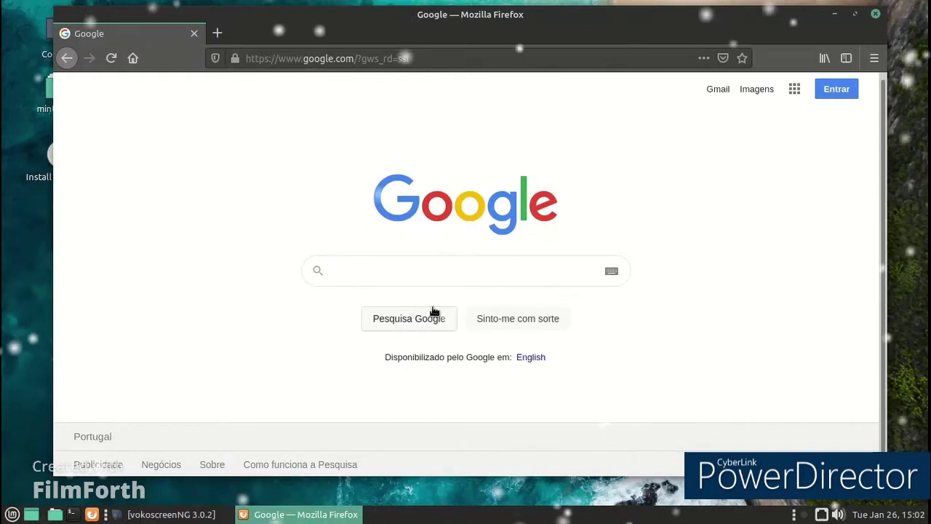
# Minimise vokoscreenNG, try several Mint wallpapers, set the dark ringed one with the green Mint logo as background, and close Appearance Preferences
pyautogui.click(168, 514)
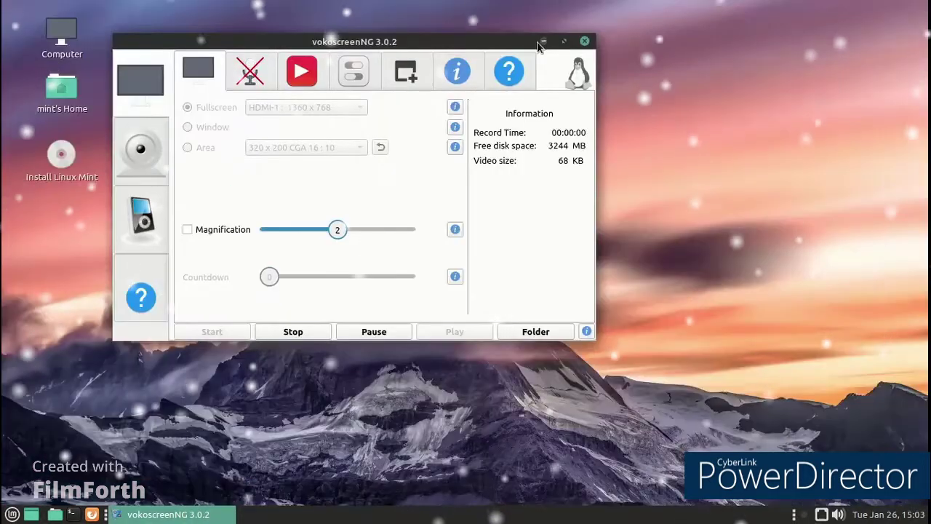
pyautogui.click(538, 41)
pyautogui.rightClick(445, 86)
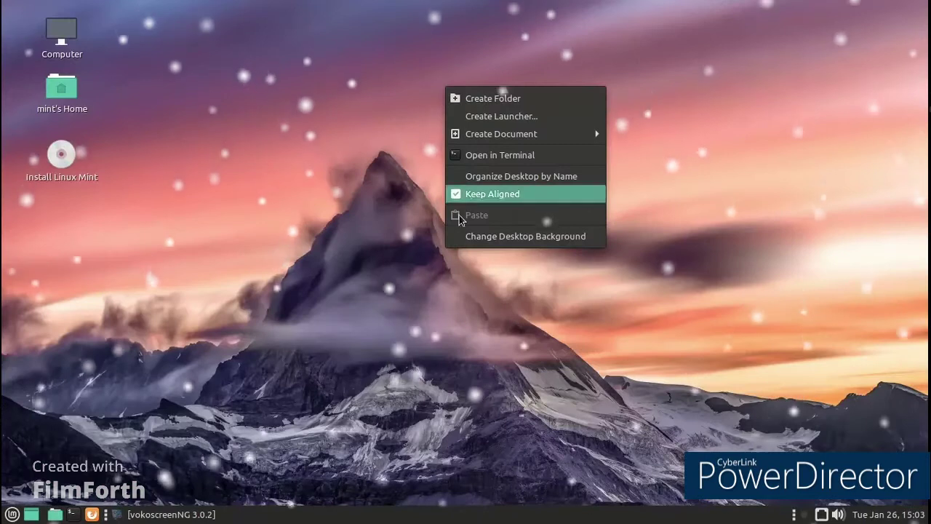
pyautogui.click(469, 243)
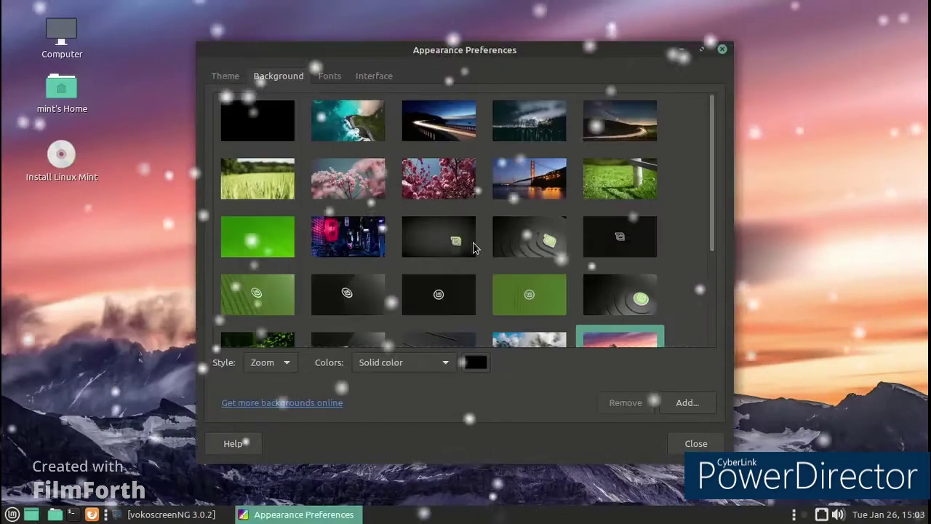
pyautogui.scroll(-3, 472, 248)
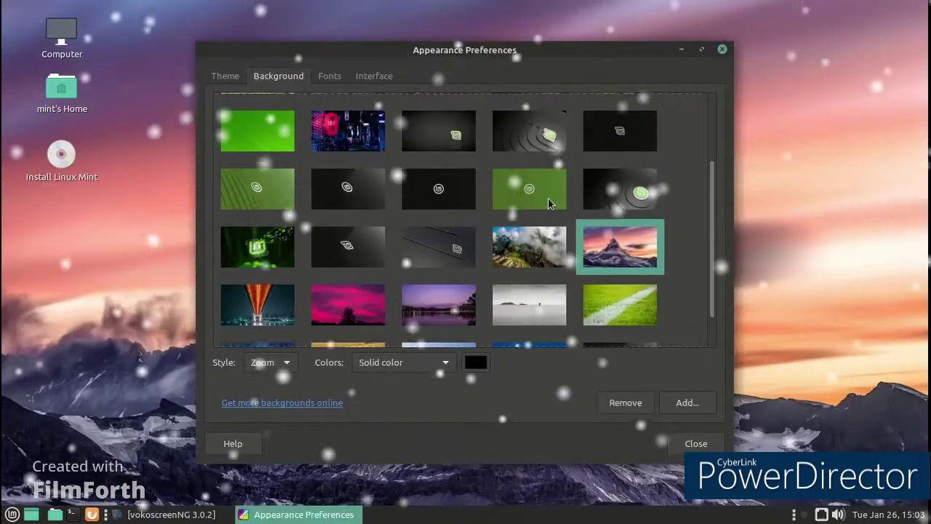
pyautogui.click(548, 202)
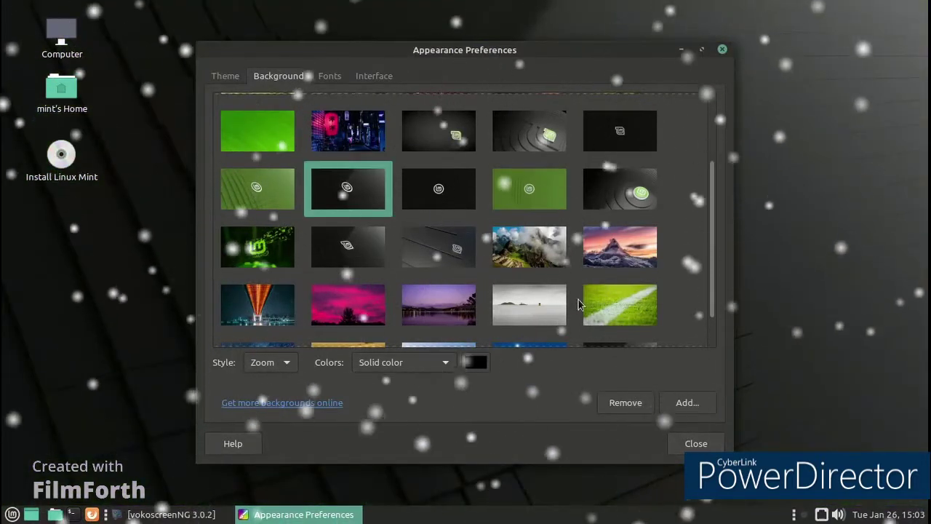
pyautogui.click(683, 443)
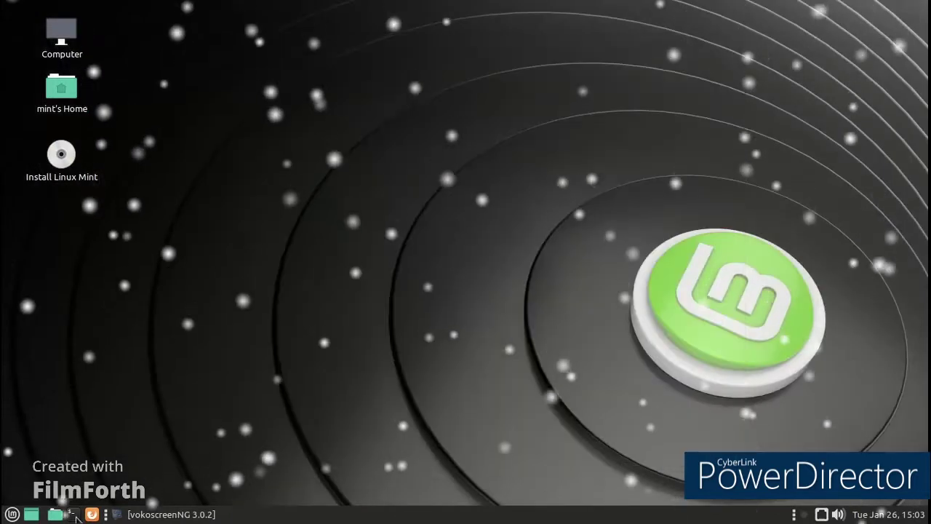
# Open the bottom panel's properties and increase its size beyond 35 pixels
pyautogui.rightClick(318, 518)
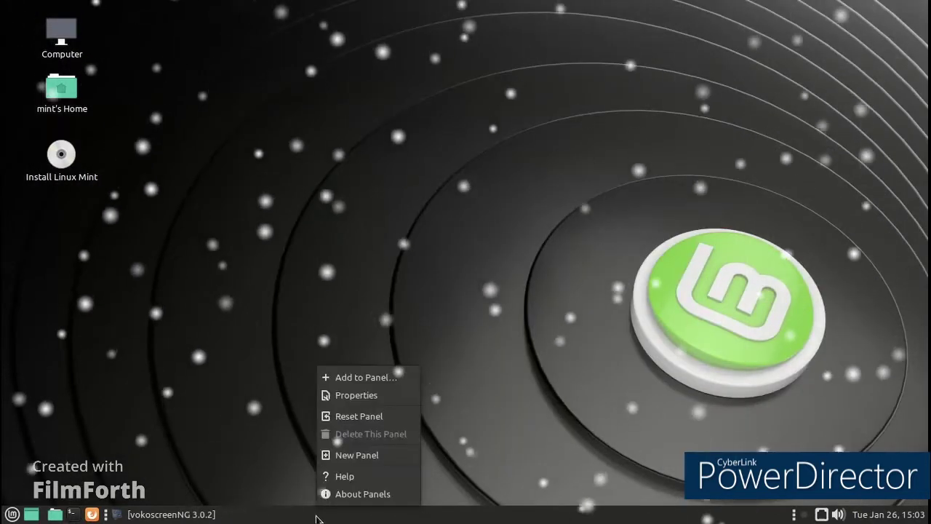
pyautogui.click(357, 395)
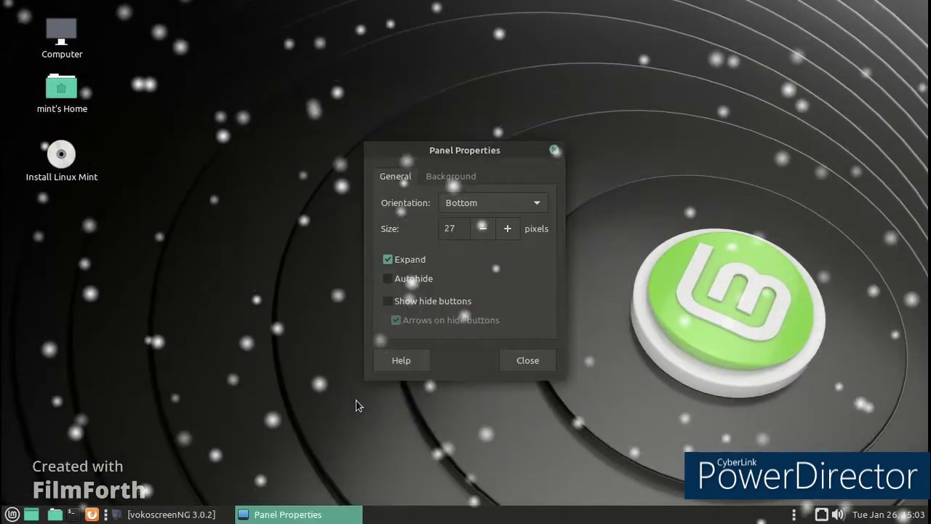
pyautogui.click(508, 229)
pyautogui.click(508, 228)
pyautogui.click(508, 228)
pyautogui.click(508, 228)
pyautogui.click(507, 229)
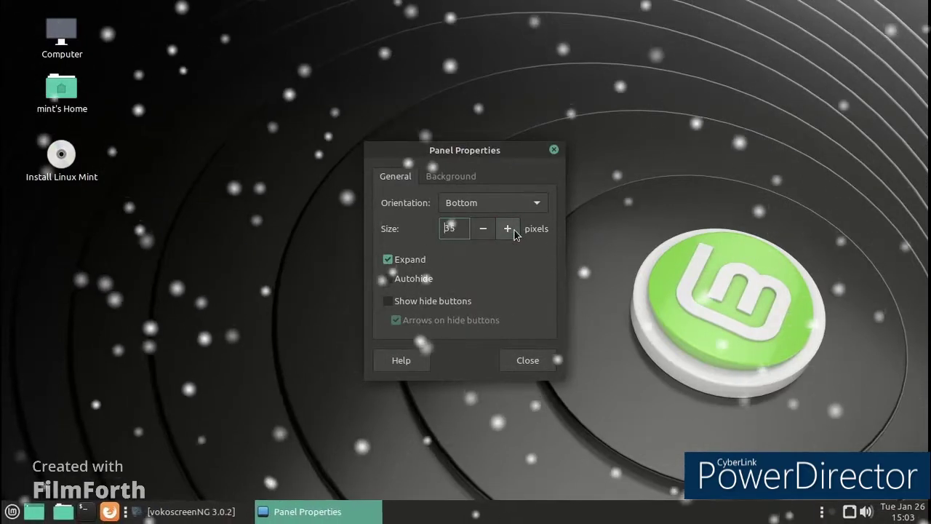
# Give the panel a solid white background at about 28.7 opacity and close Panel Properties
pyautogui.click(430, 175)
pyautogui.click(431, 221)
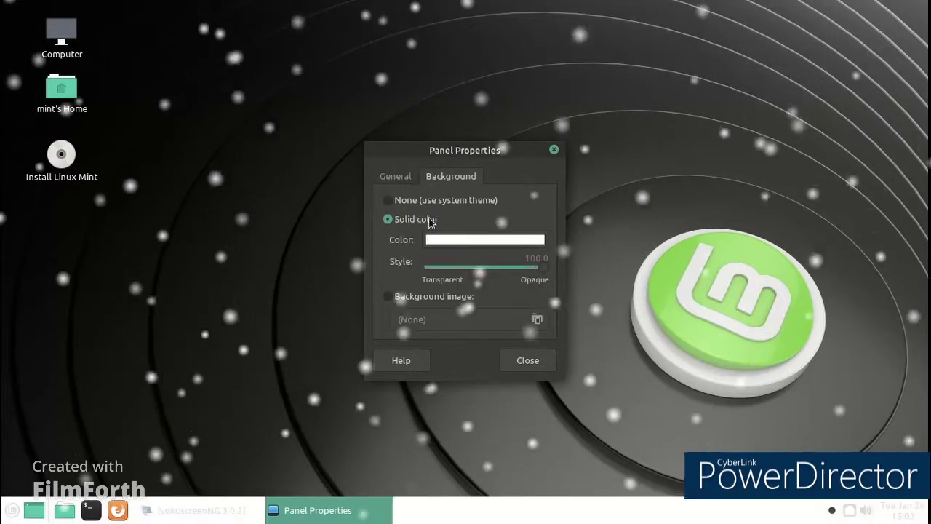
pyautogui.moveTo(545, 271); pyautogui.dragTo(460, 277)
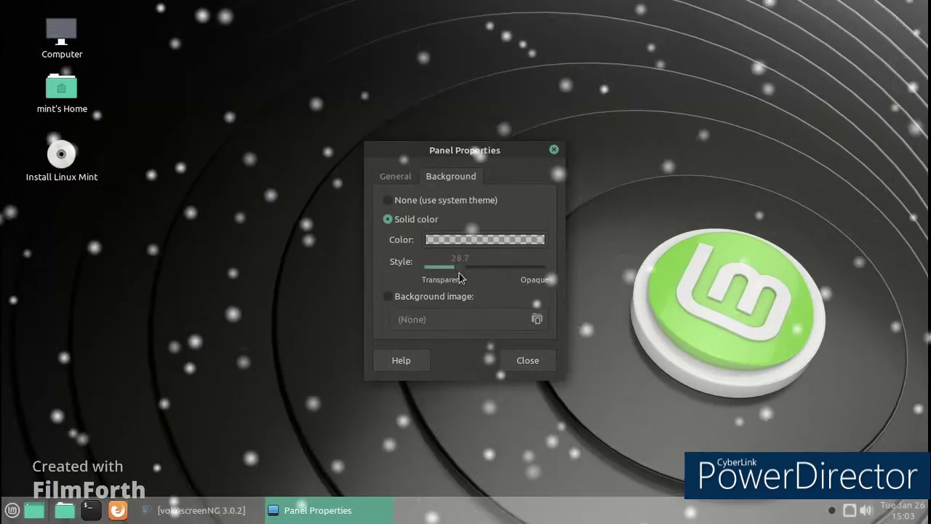
pyautogui.click(524, 361)
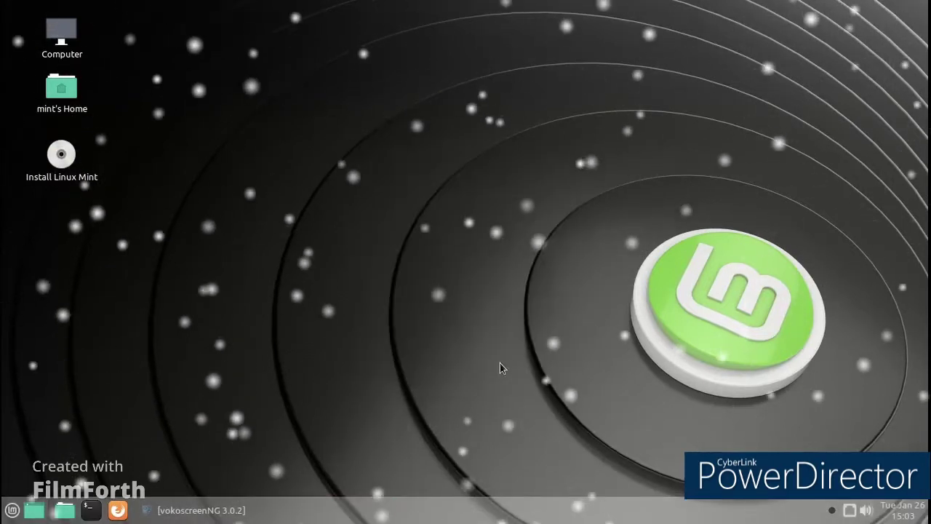
# Change the application menu's button icon to start-here-symbolic in Menu preferences and open the menu to check it
pyautogui.rightClick(12, 512)
pyautogui.click(37, 374)
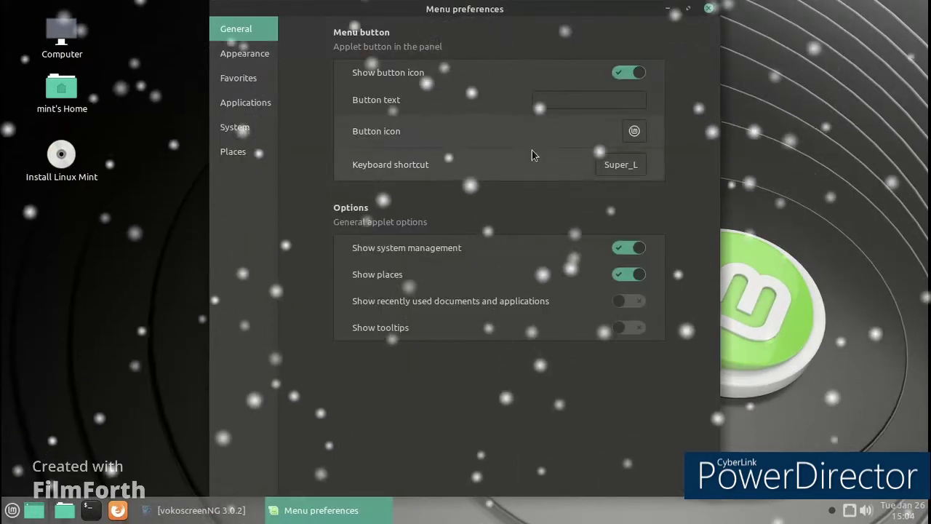
pyautogui.click(634, 133)
pyautogui.scroll(-5, 595, 165)
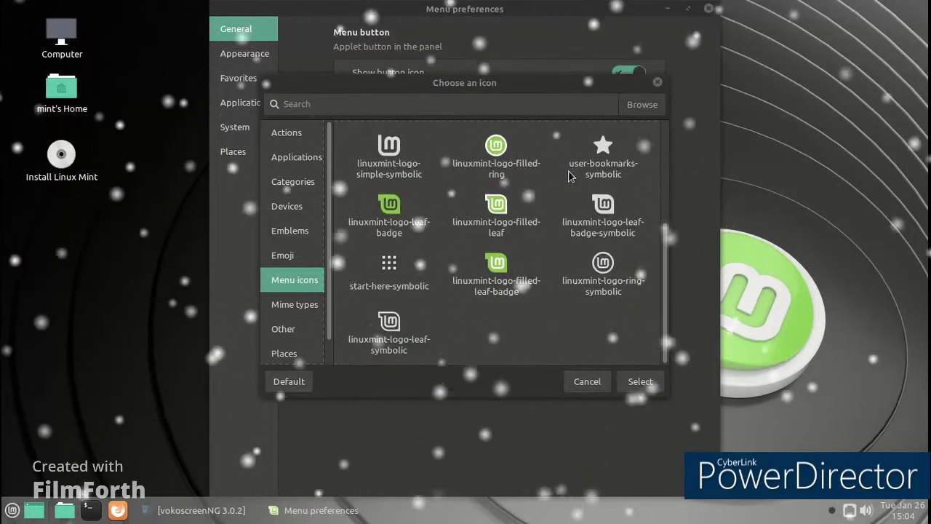
pyautogui.click(402, 271)
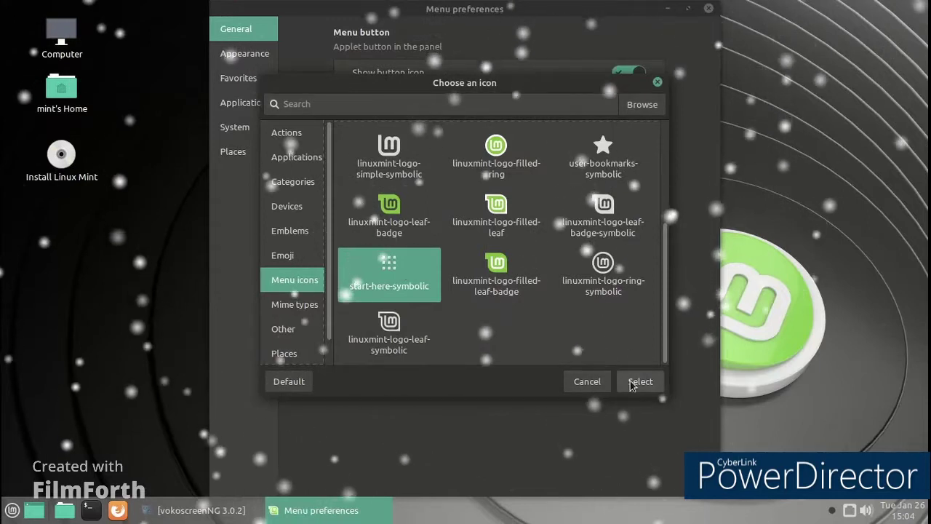
pyautogui.click(632, 385)
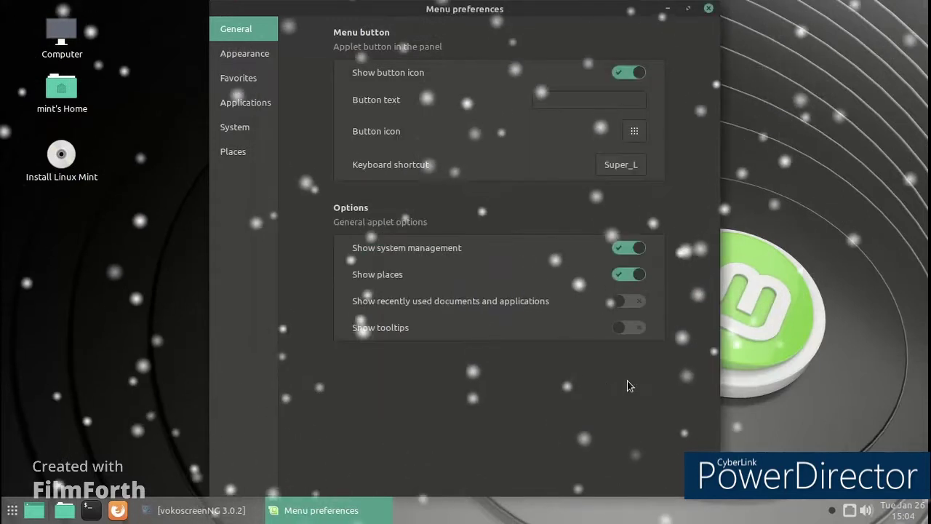
pyautogui.click(13, 509)
pyautogui.click(258, 149)
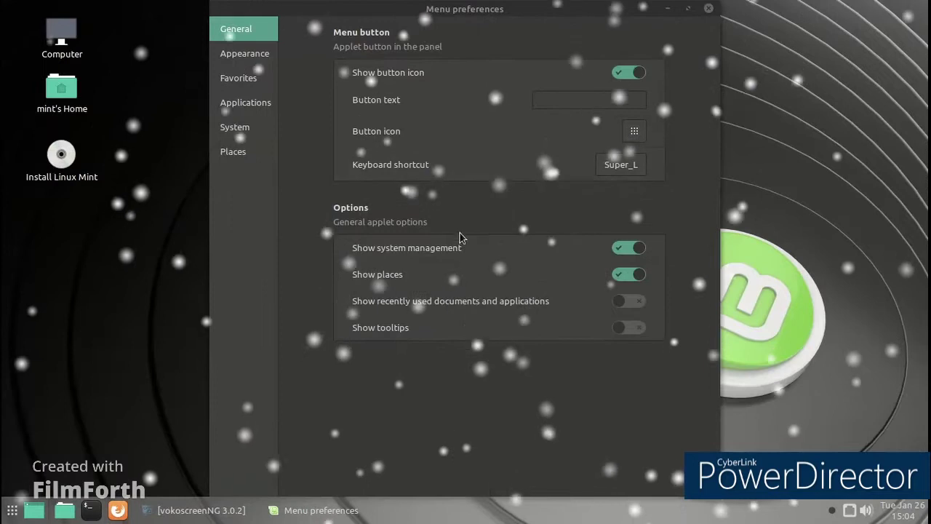
# Set the menu's icon sizes to Favorites 51, Applications 25, System 18 and Places 18, keeping Desktop theme after viewing the theme list
pyautogui.click(246, 54)
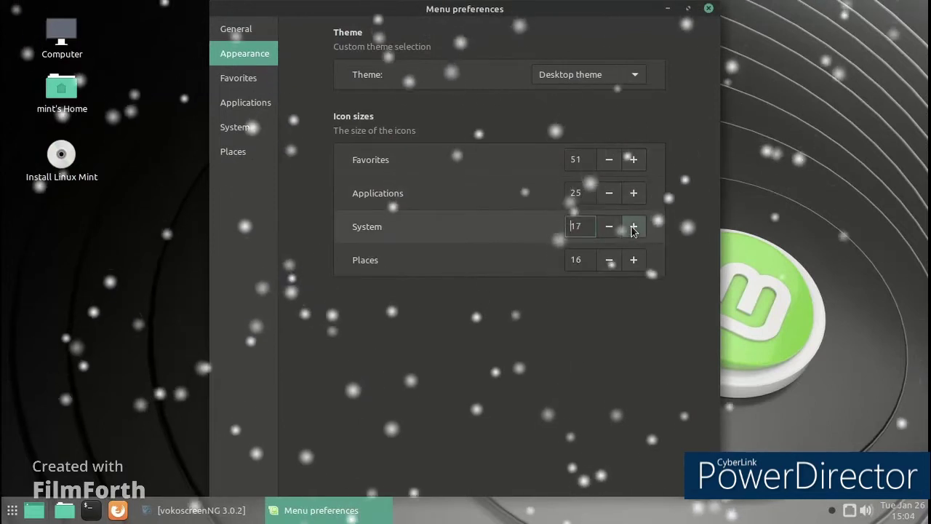
pyautogui.click(567, 75)
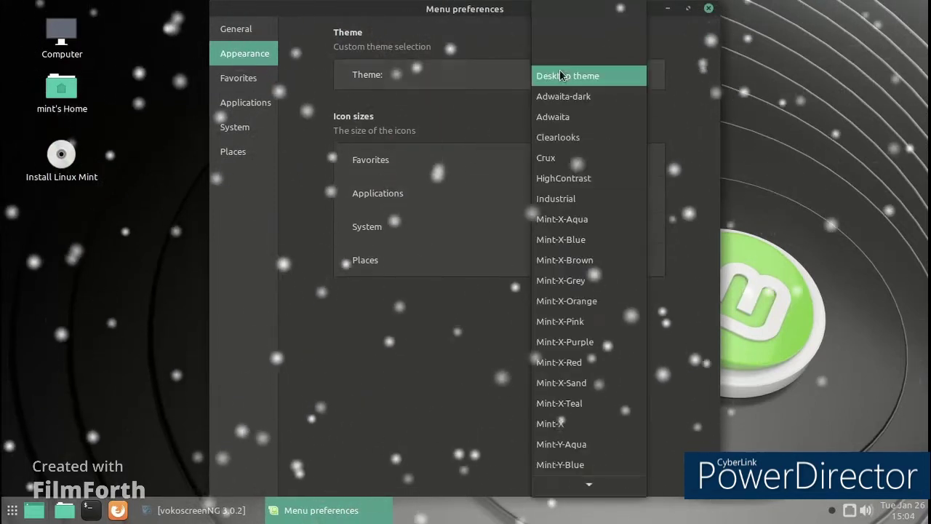
pyautogui.click(384, 314)
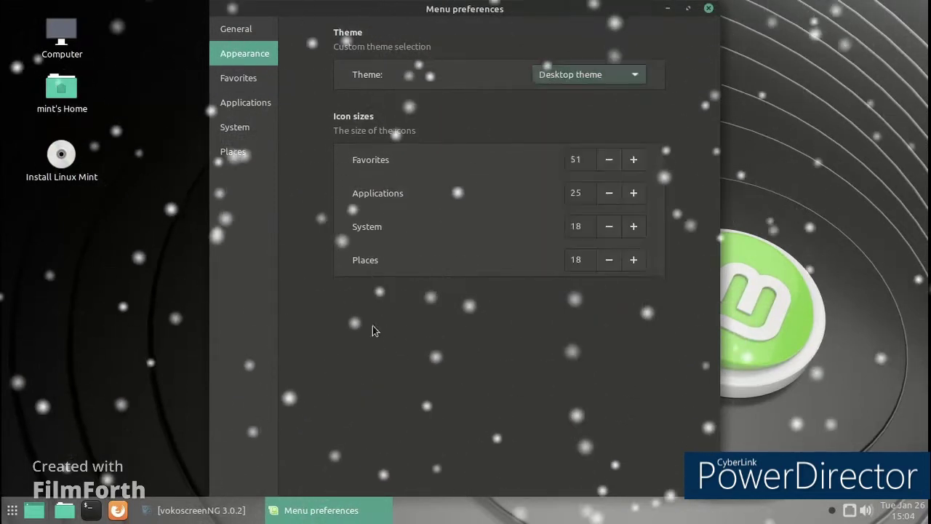
# Set the application menu's icon sizes to Favorites 56, Applications 30, System 20 and Places 22, and close Menu preferences
pyautogui.click(12, 511)
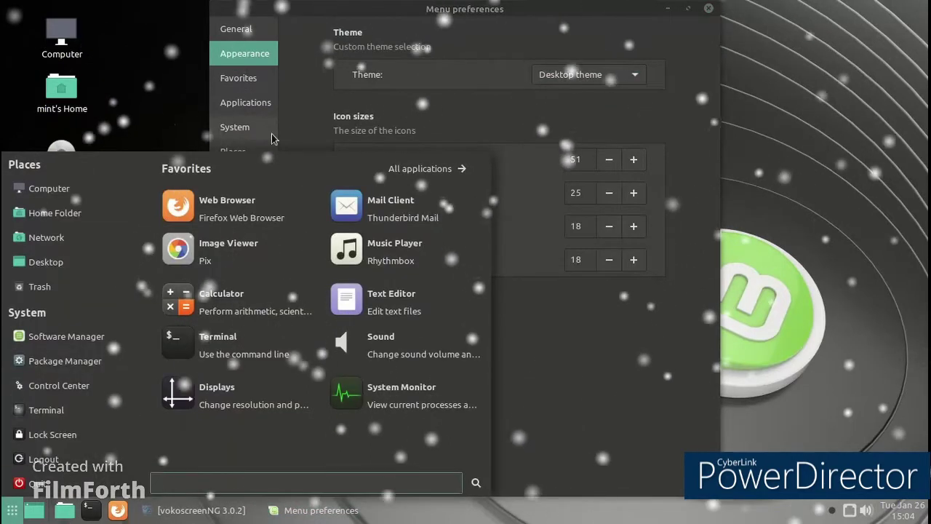
pyautogui.click(630, 412)
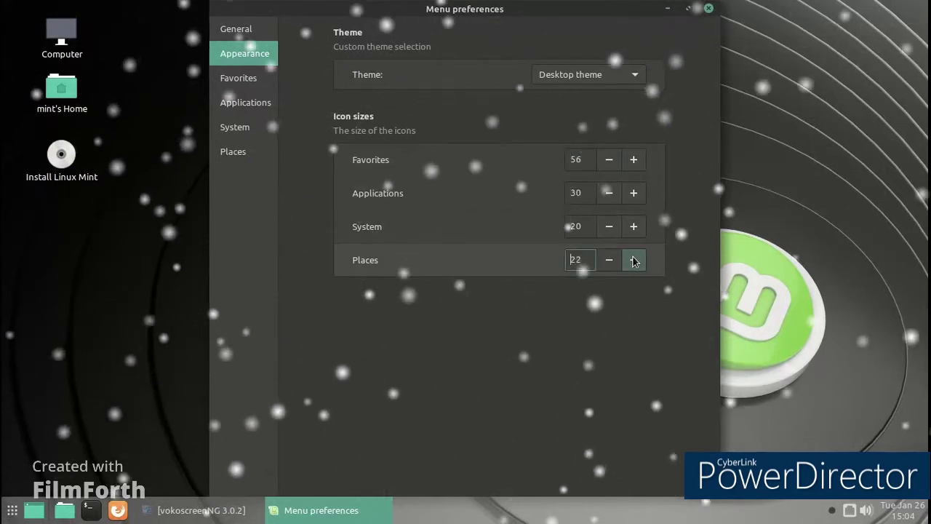
pyautogui.click(709, 10)
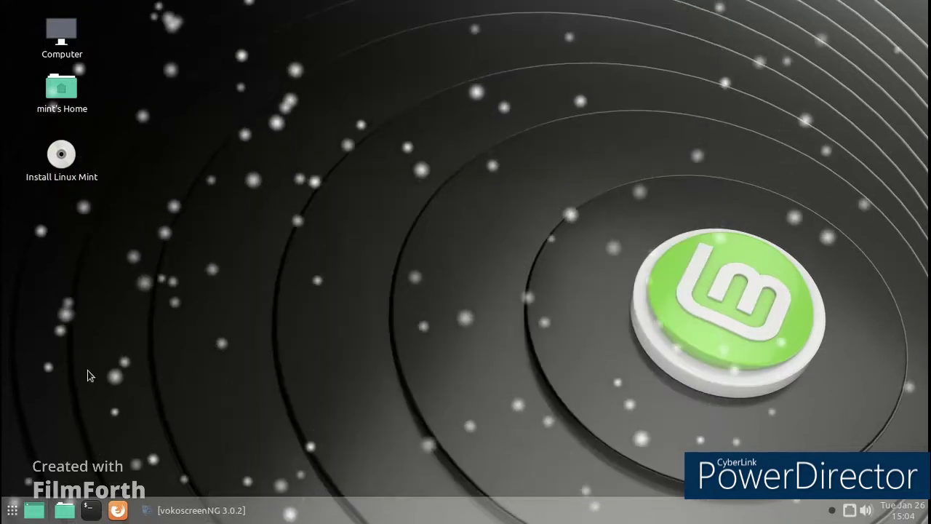
# Open Software Manager and browse the full list of its Games category
pyautogui.click(10, 511)
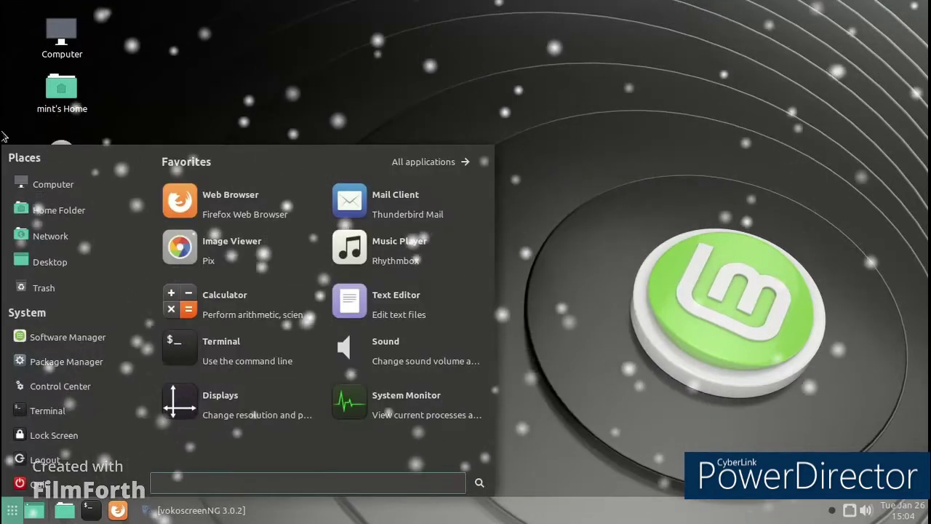
pyautogui.click(85, 339)
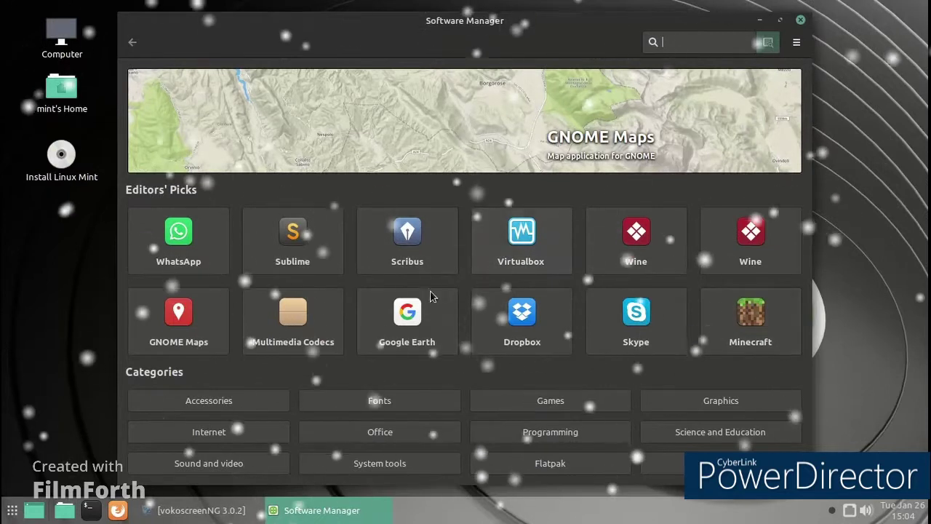
pyautogui.click(521, 412)
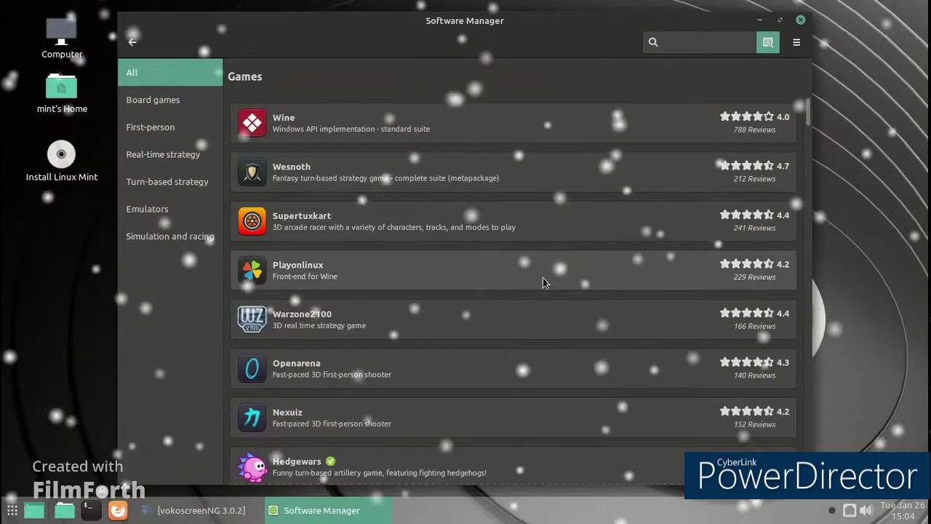
pyautogui.scroll(-3, 544, 283)
pyautogui.scroll(2, 541, 282)
pyautogui.scroll(-5, 541, 282)
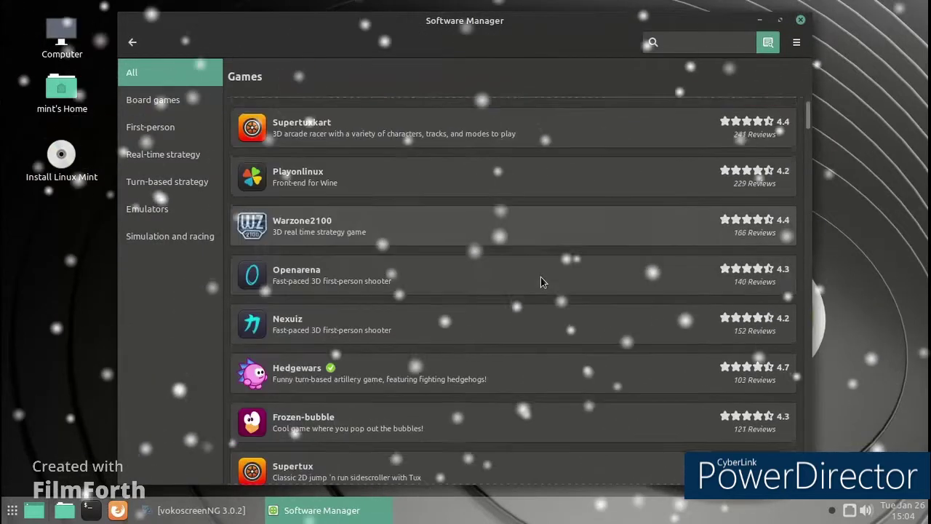
pyautogui.scroll(-4, 541, 282)
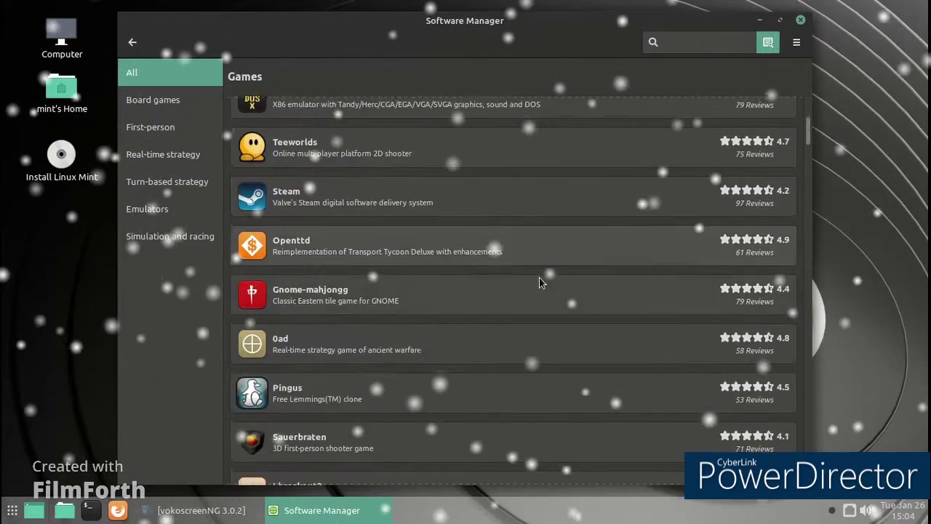
# Browse the Board games list in Software Manager
pyautogui.click(150, 102)
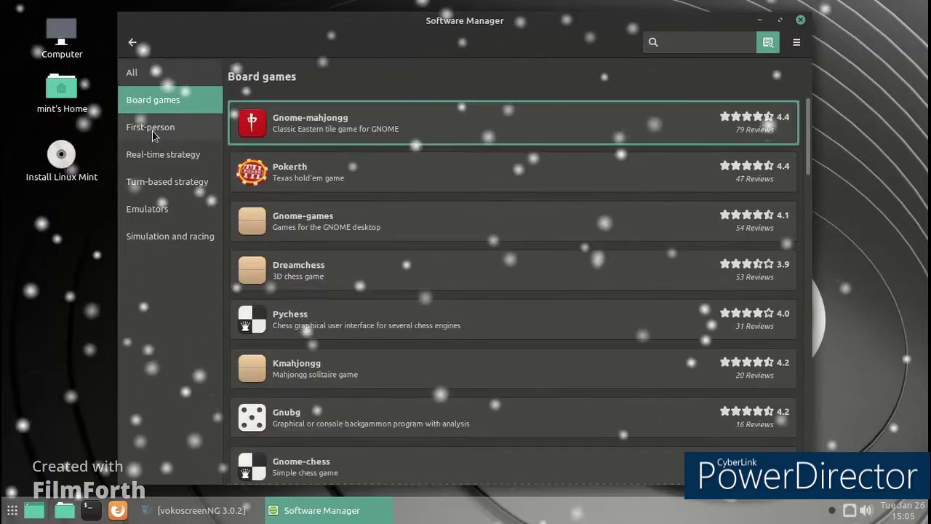
pyautogui.scroll(-3, 419, 182)
pyautogui.scroll(-8, 420, 182)
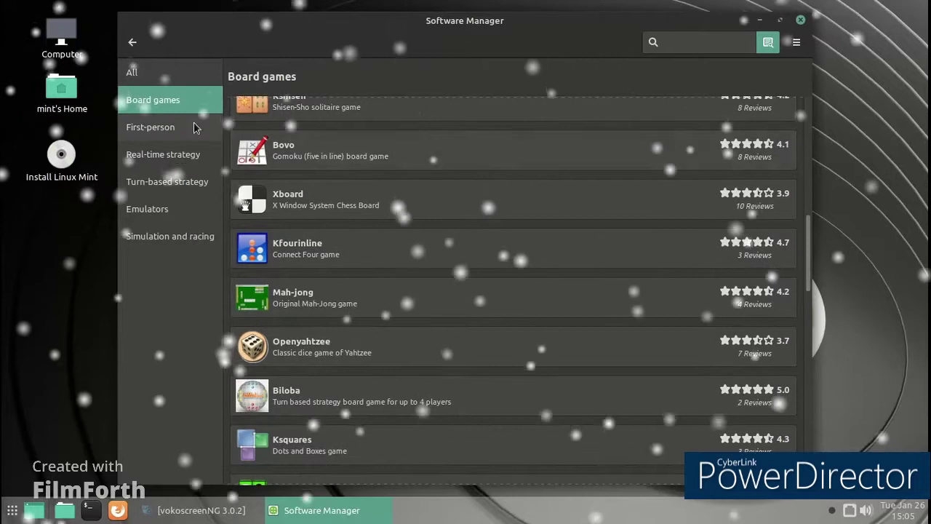
# Install Openarena from the First-person games, and bring up and minimize the vokoscreenNG window
pyautogui.click(160, 129)
pyautogui.scroll(-2, 455, 164)
pyautogui.scroll(2, 455, 164)
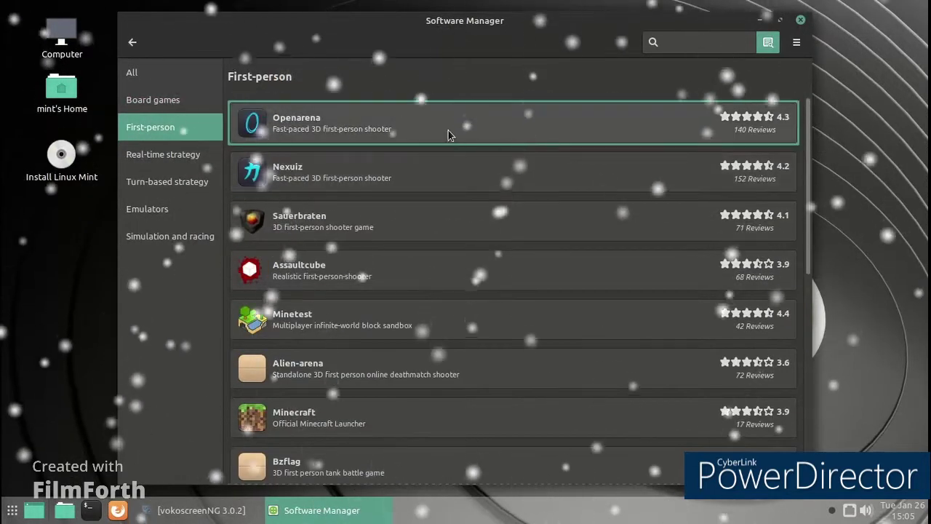
pyautogui.click(447, 137)
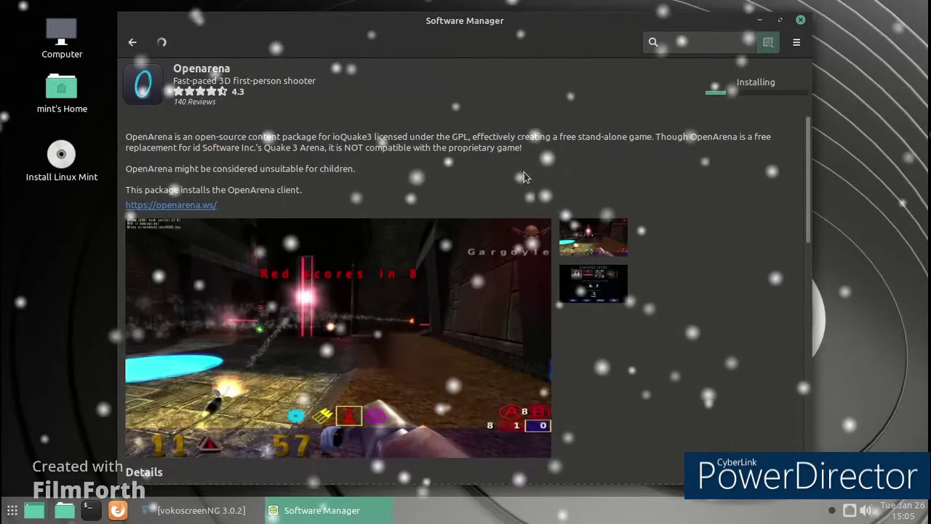
pyautogui.click(155, 513)
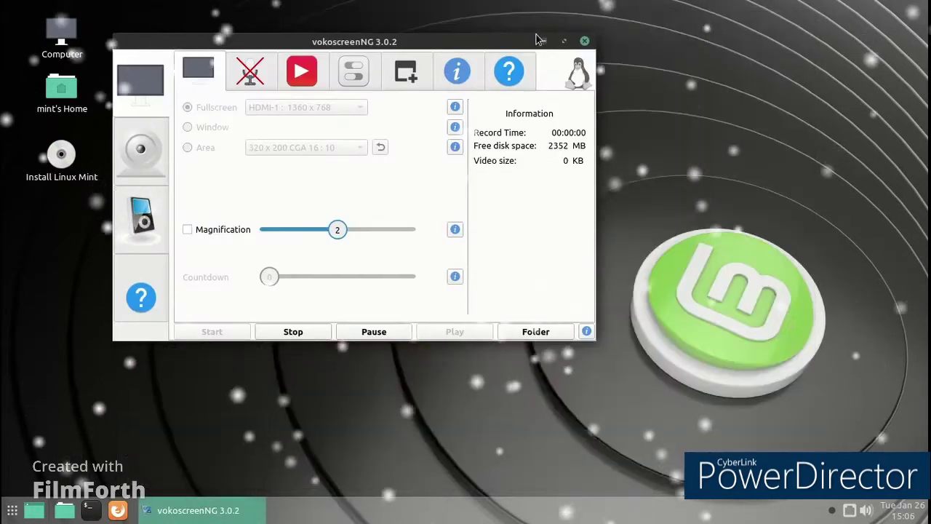
pyautogui.click(543, 41)
# Launch OpenArena from the Games category of the installed applications
pyautogui.click(12, 510)
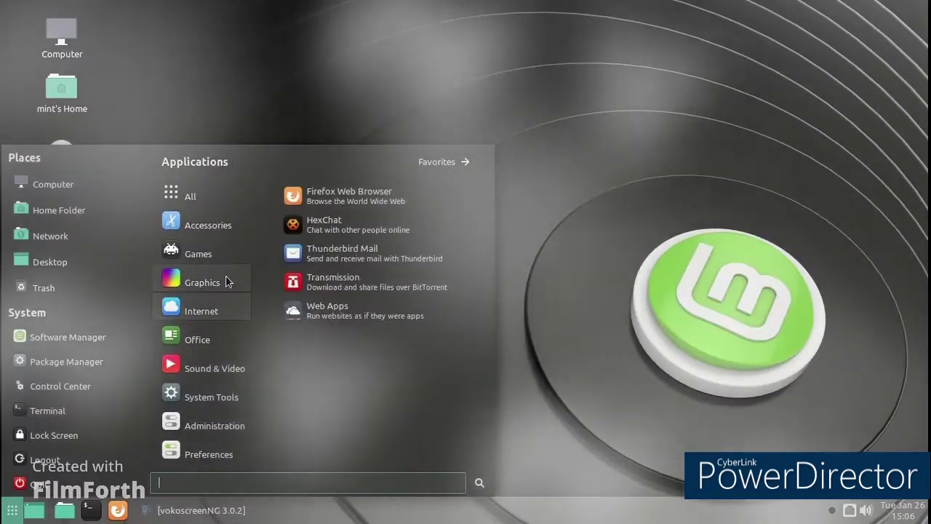
pyautogui.moveTo(225, 254)
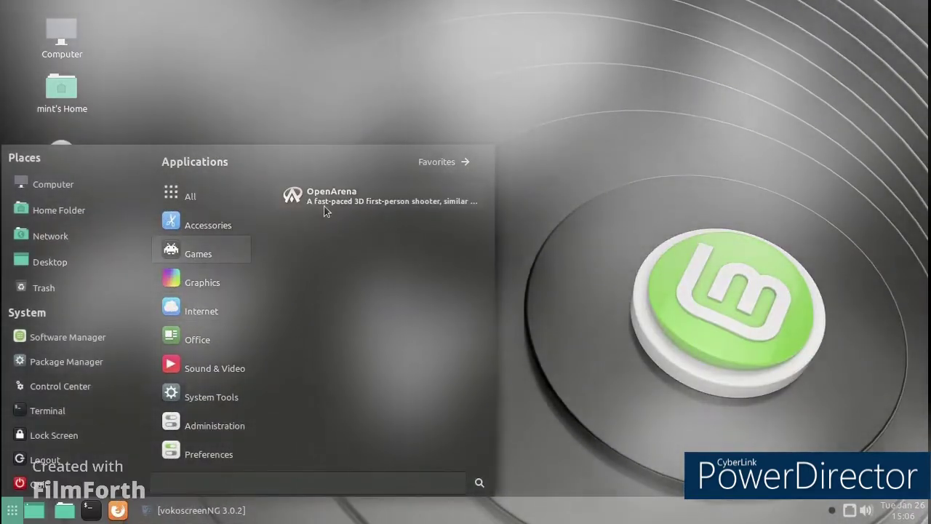
pyautogui.click(325, 197)
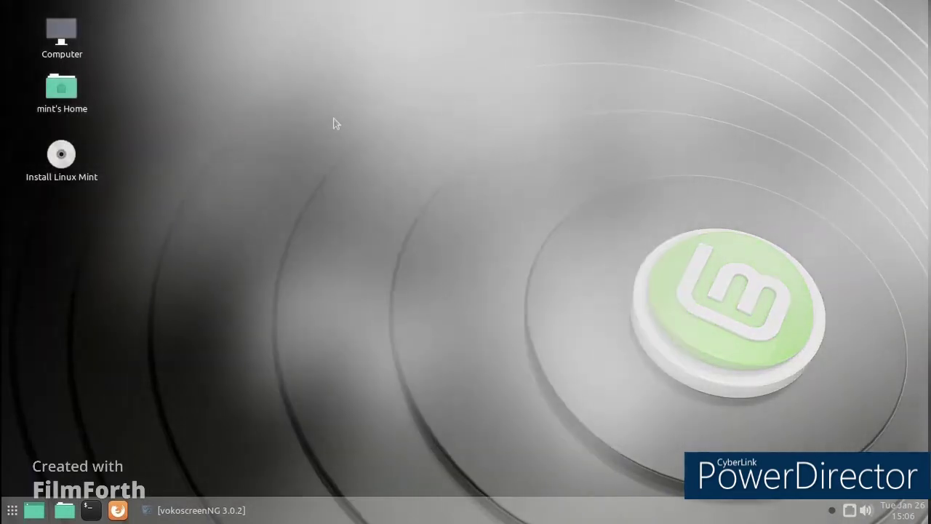
pyautogui.click(489, 317)
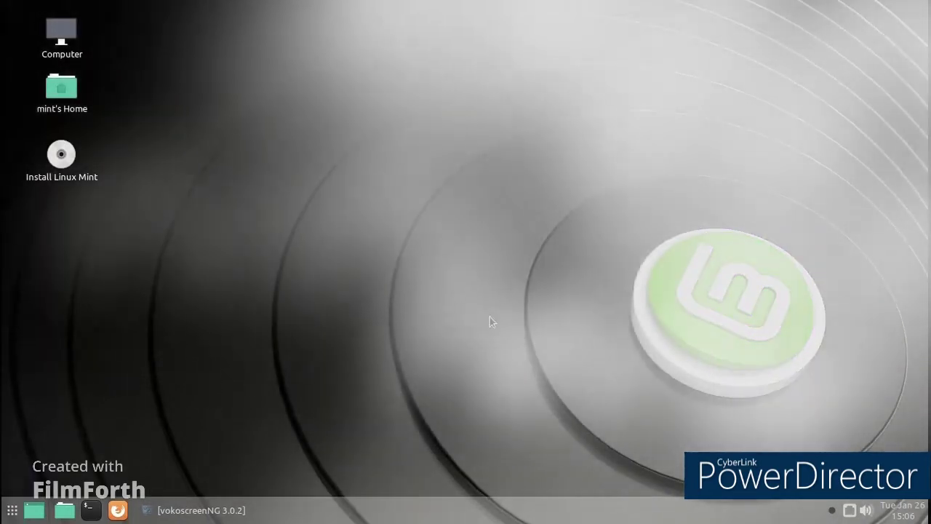
# Open Web Apps from the Internet applications, view its list of options and close the program
pyautogui.click(12, 512)
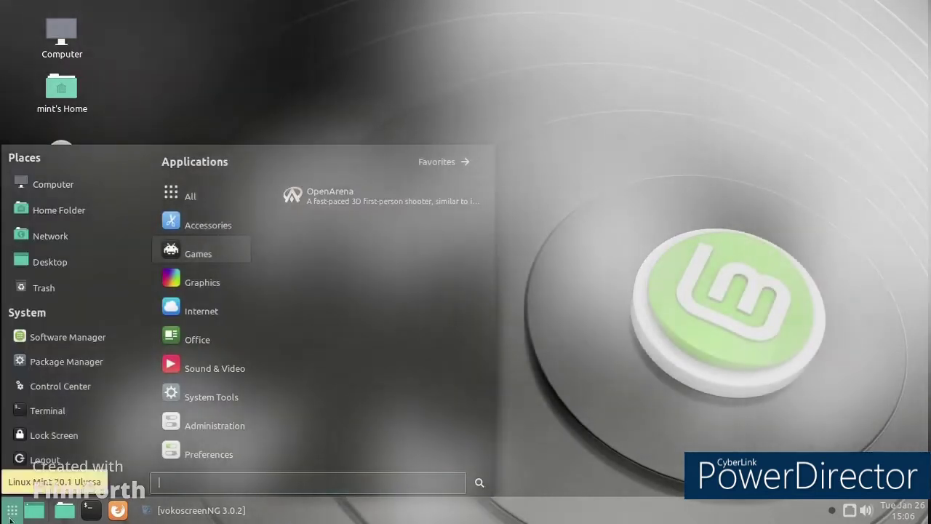
pyautogui.moveTo(201, 298)
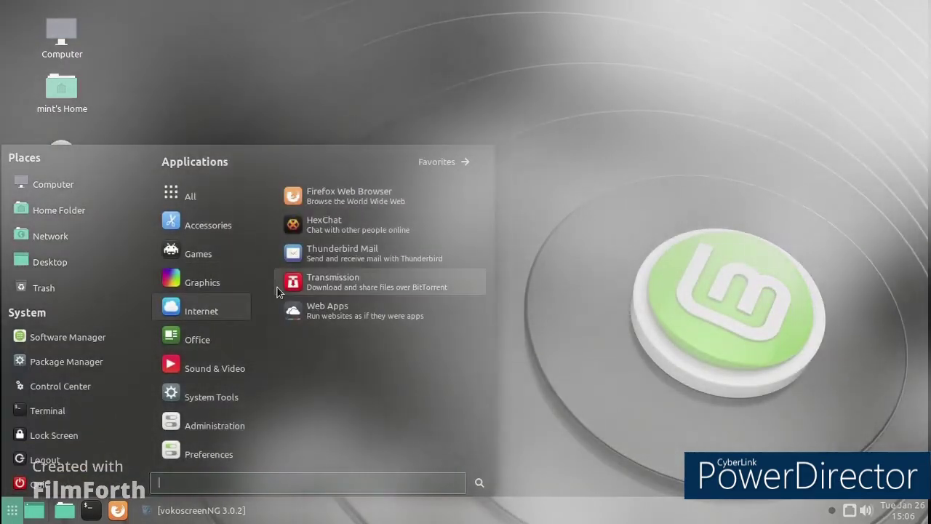
pyautogui.click(389, 310)
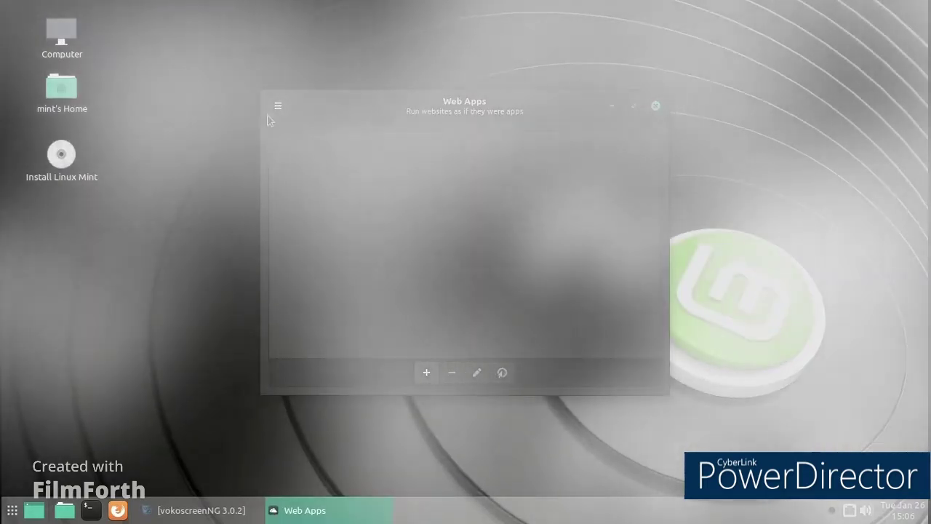
pyautogui.click(277, 107)
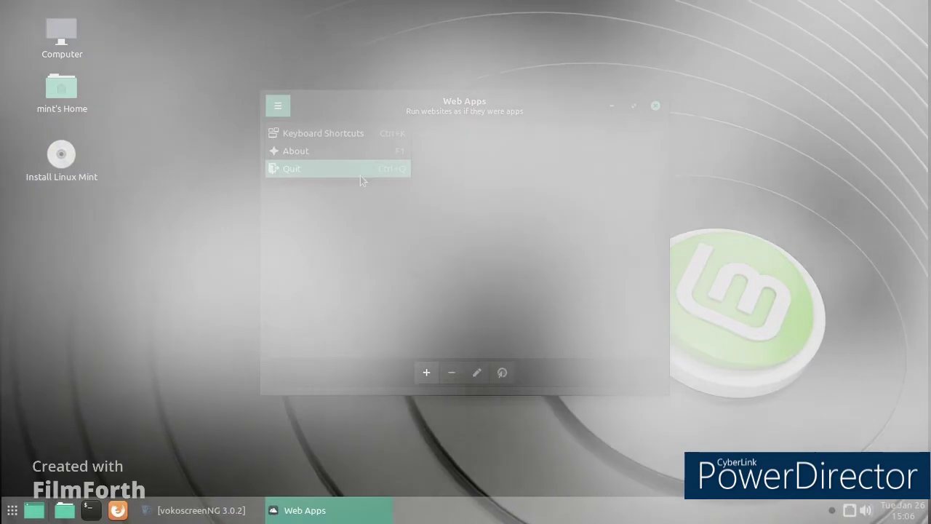
pyautogui.click(360, 175)
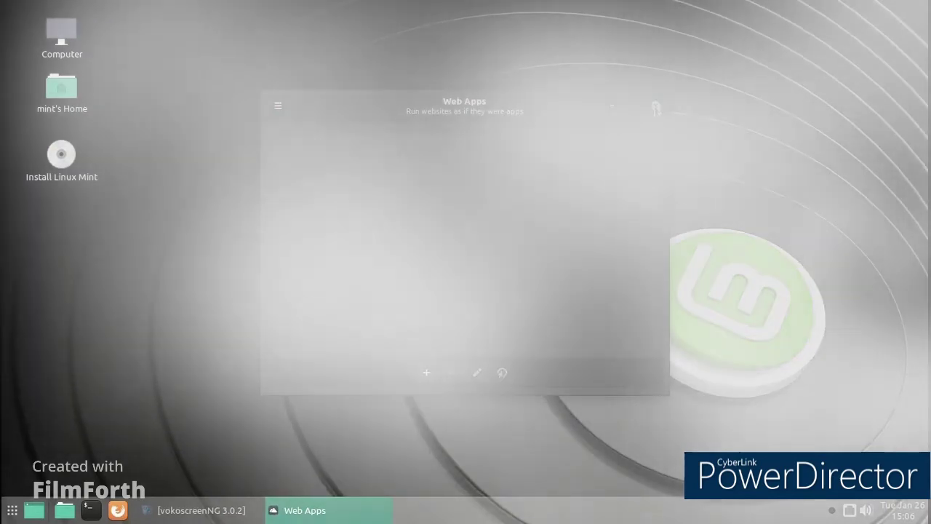
# Launch Hypnotix from the Sound & Video applications and open the Free-IPTV TV Channels section
pyautogui.click(12, 517)
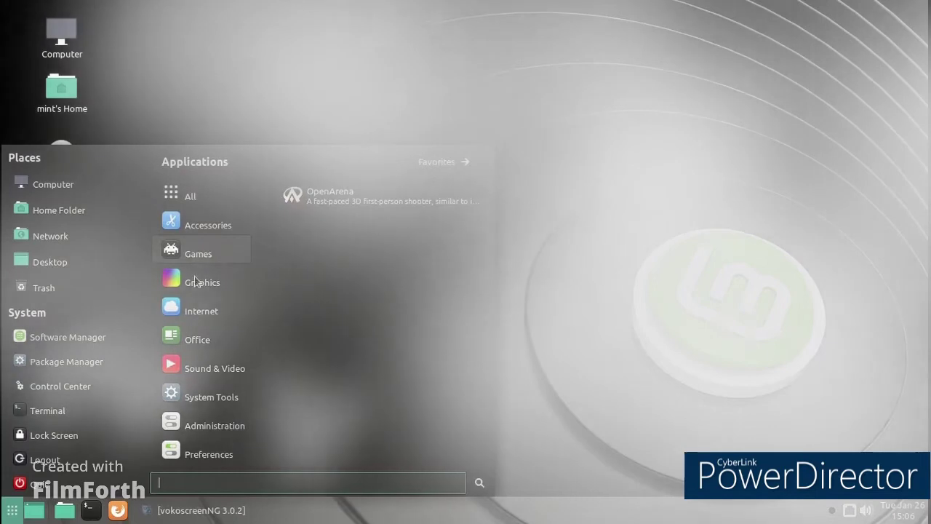
pyautogui.moveTo(202, 371)
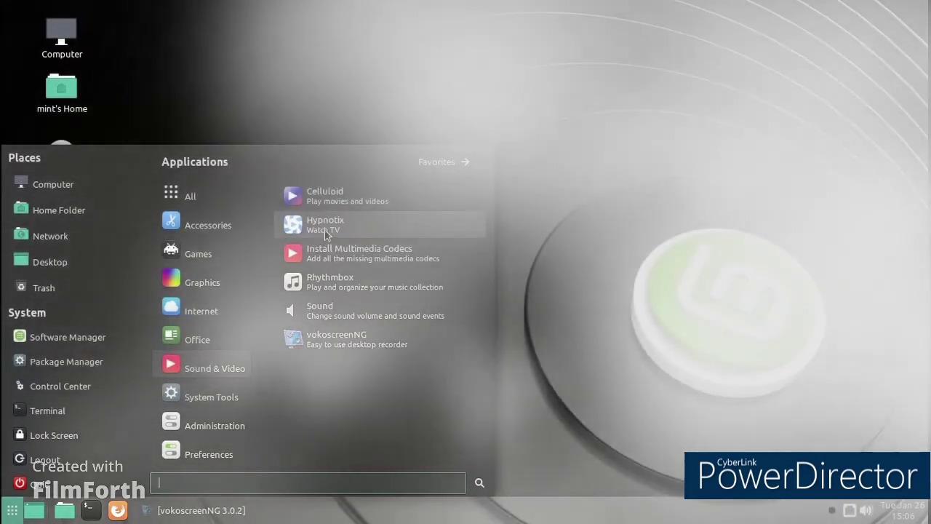
pyautogui.click(325, 225)
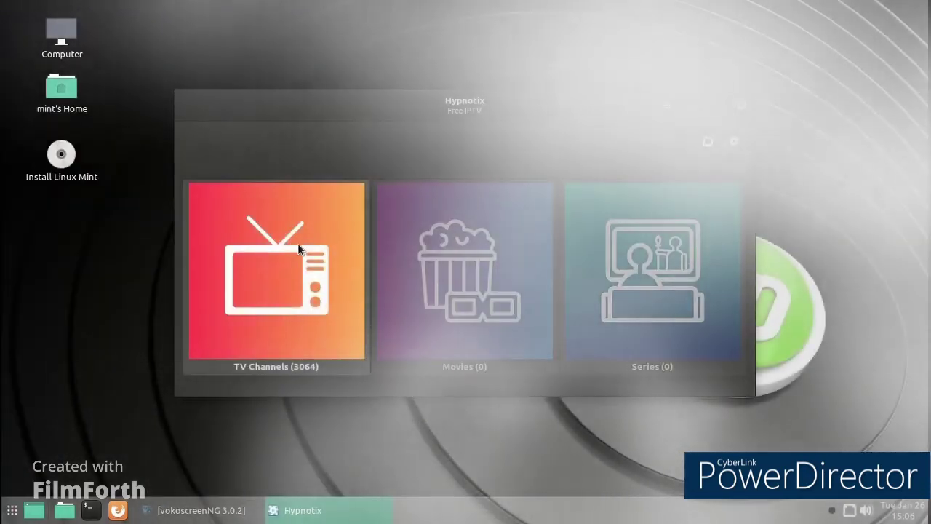
pyautogui.click(297, 243)
# Browse the country groups, open the PORTUGAL channels and start playing Caca Vision
pyautogui.scroll(-3, 448, 268)
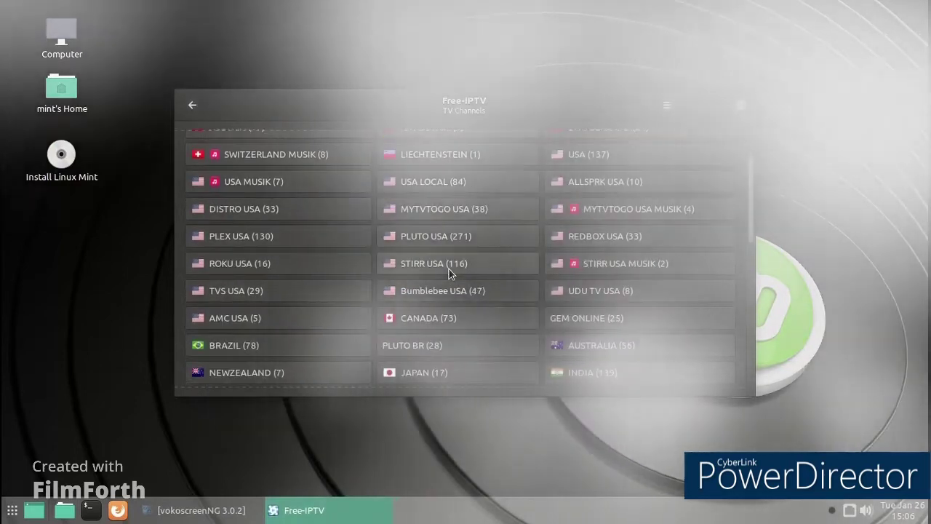
pyautogui.scroll(-10, 449, 271)
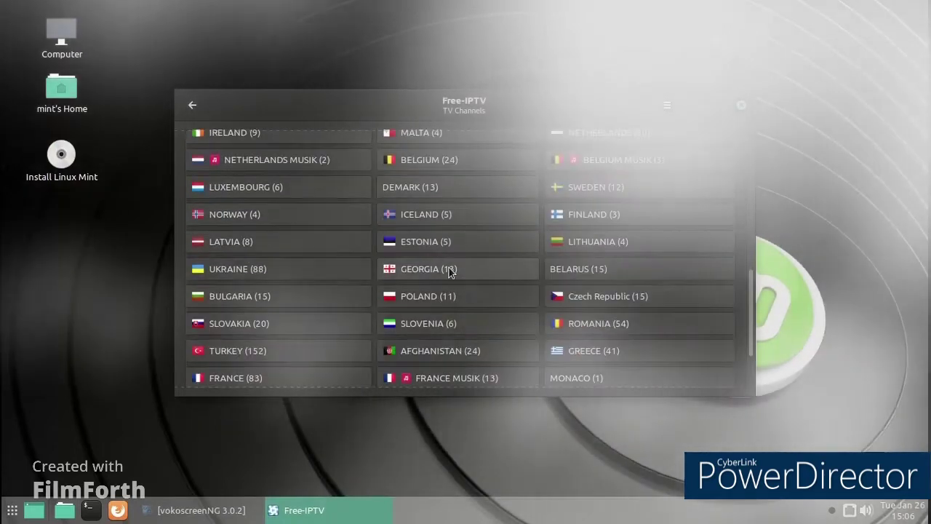
pyautogui.scroll(-3, 449, 270)
pyautogui.click(433, 337)
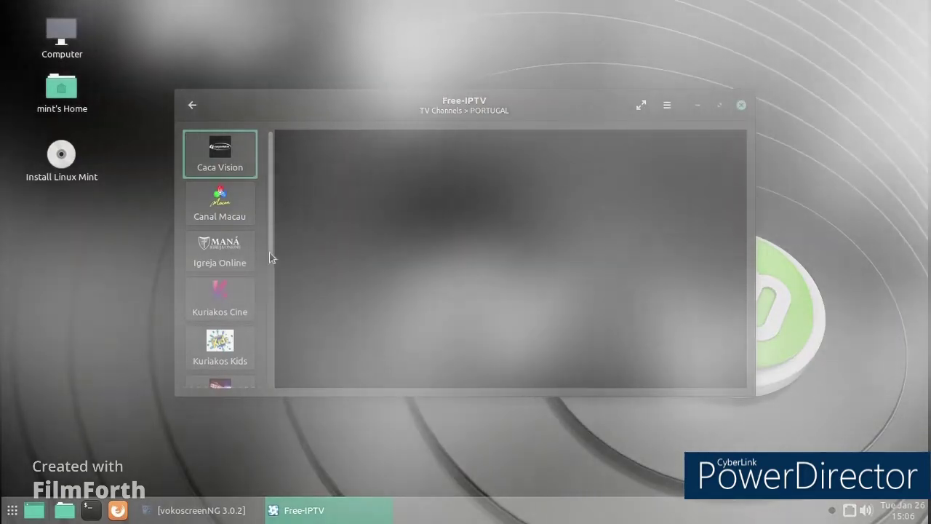
pyautogui.click(220, 154)
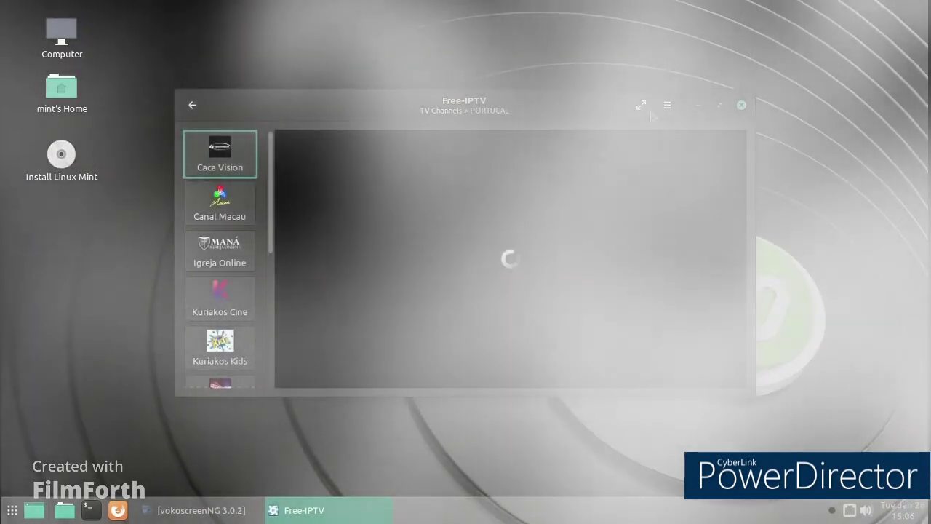
# Watch the Canal Macau stream full screen, pause and resume its playback, and leave full screen with it paused
pyautogui.click(649, 113)
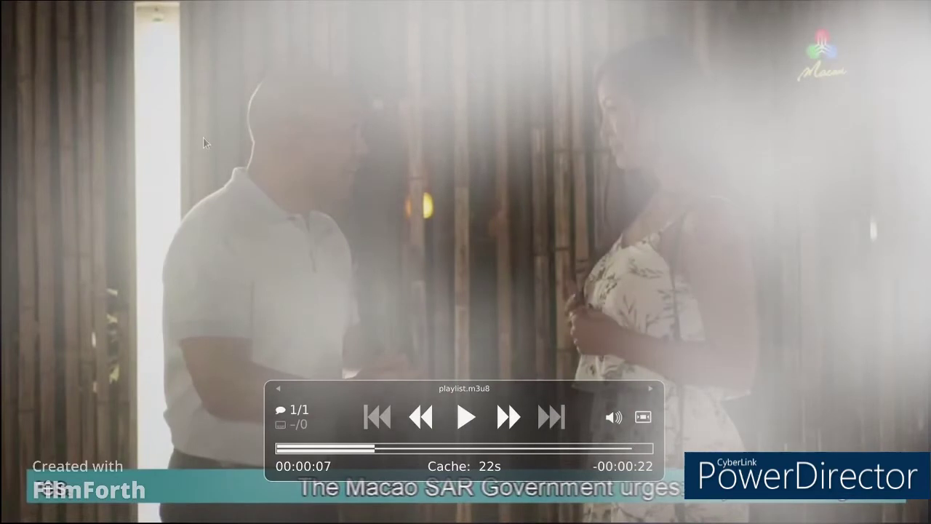
pyautogui.click(456, 421)
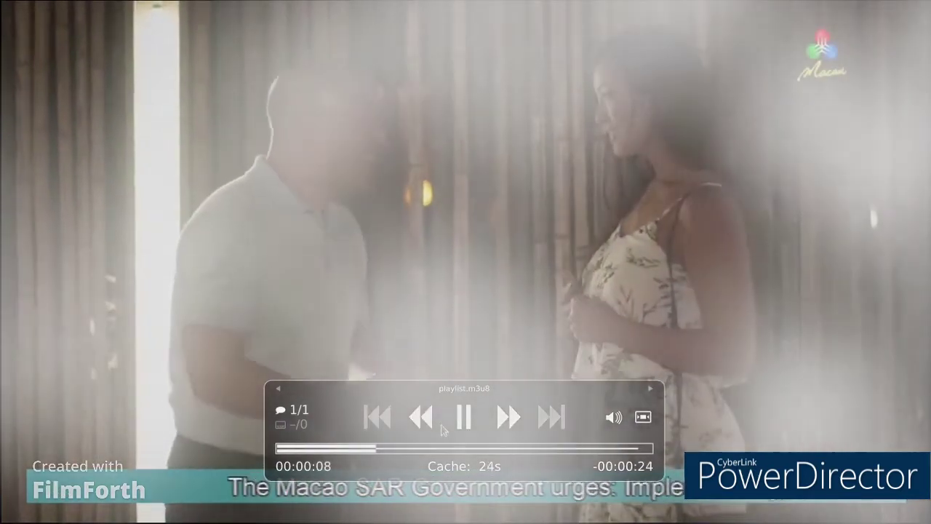
pyautogui.click(448, 426)
pyautogui.click(284, 391)
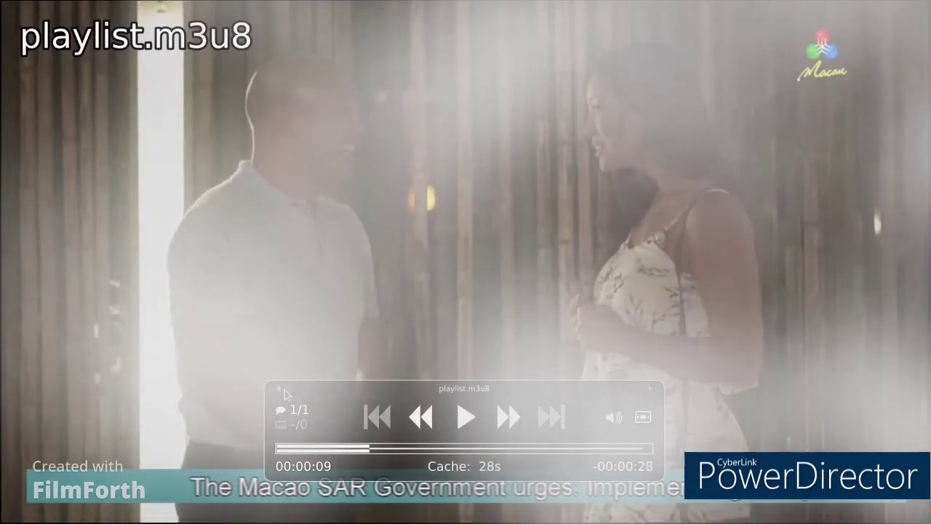
pyautogui.press('space')
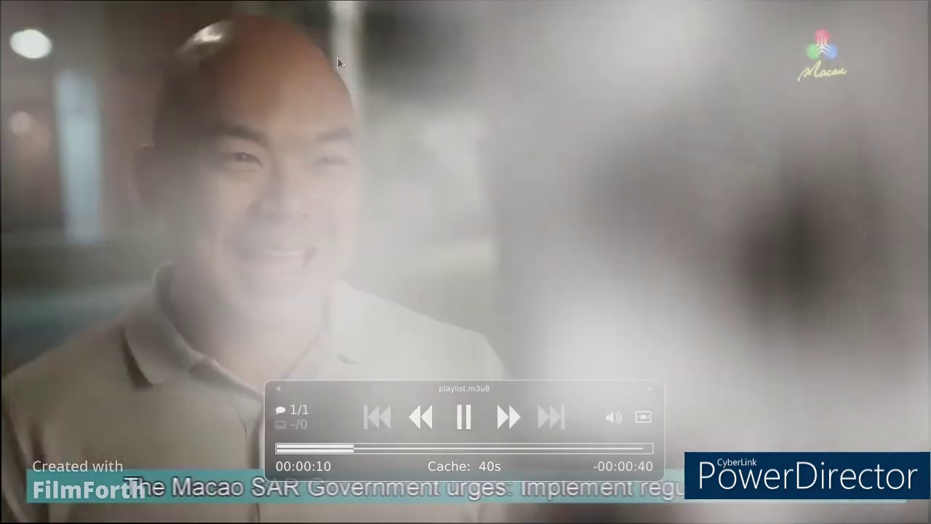
pyautogui.press('space')
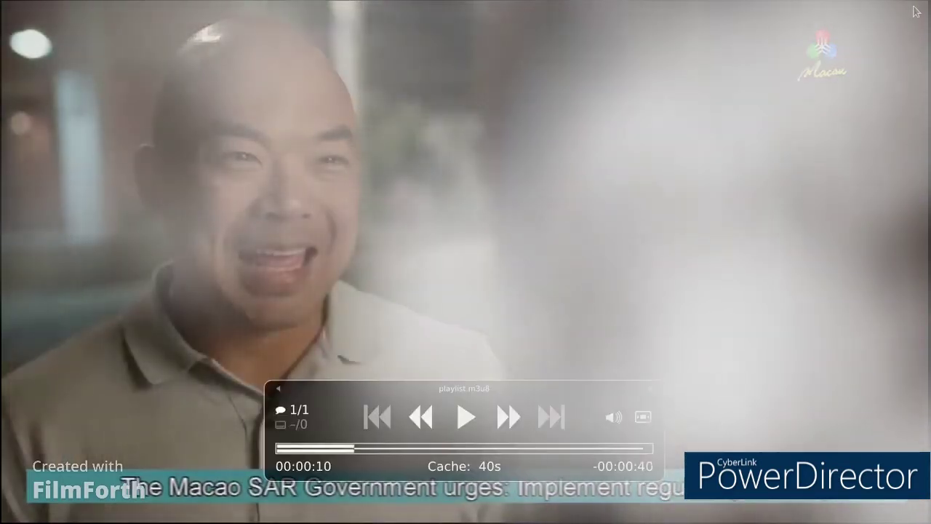
pyautogui.press('Escape')
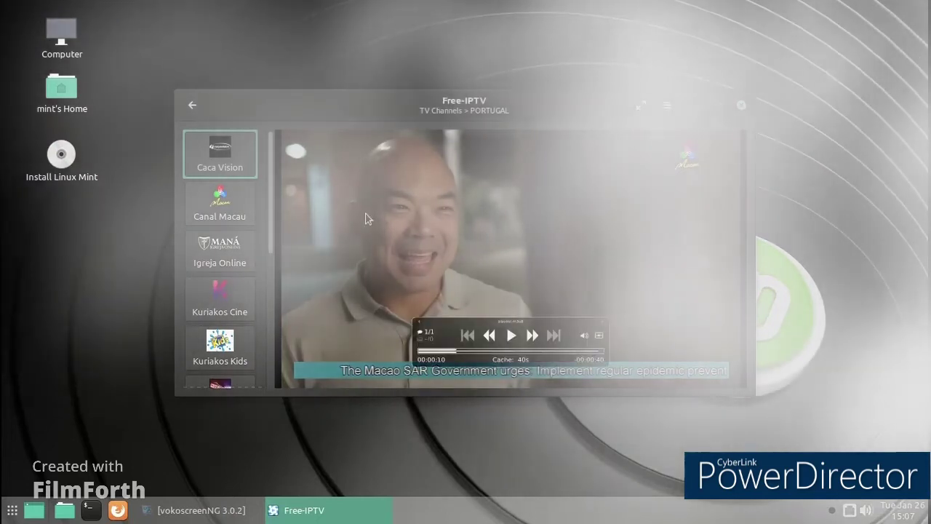
# Browse the remaining PORTUGAL channels in the channel list and close Hypnotix
pyautogui.scroll(-1, 209, 284)
pyautogui.scroll(-2, 209, 283)
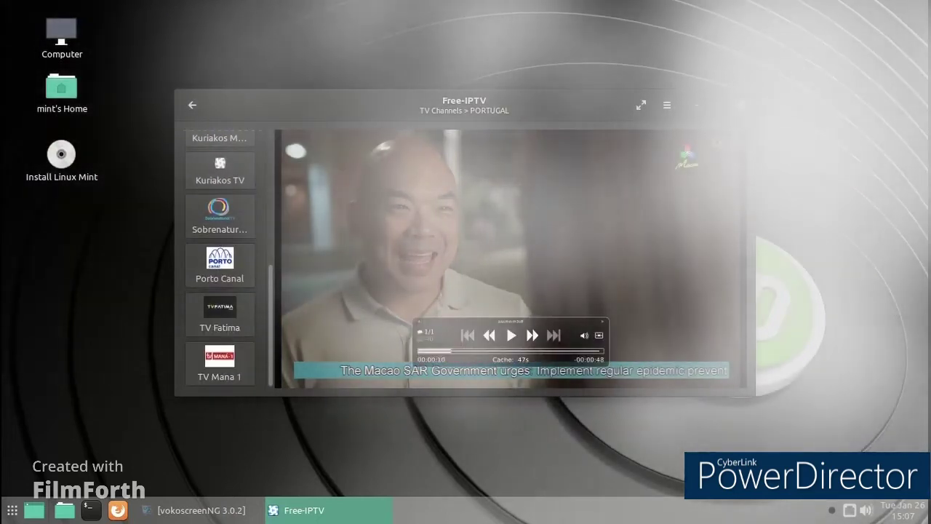
pyautogui.click(667, 105)
pyautogui.click(661, 140)
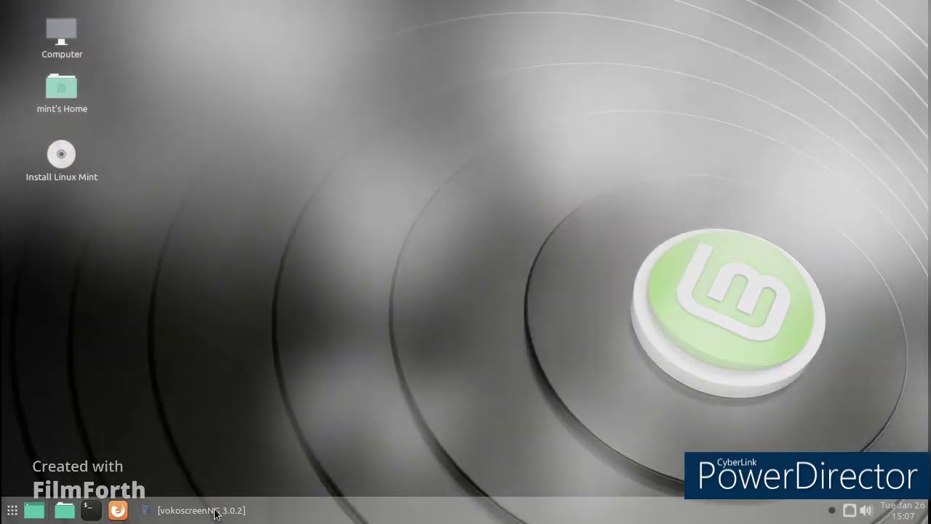
# Check the running recording in the vokoscreenNG window and minimise it again
pyautogui.click(215, 513)
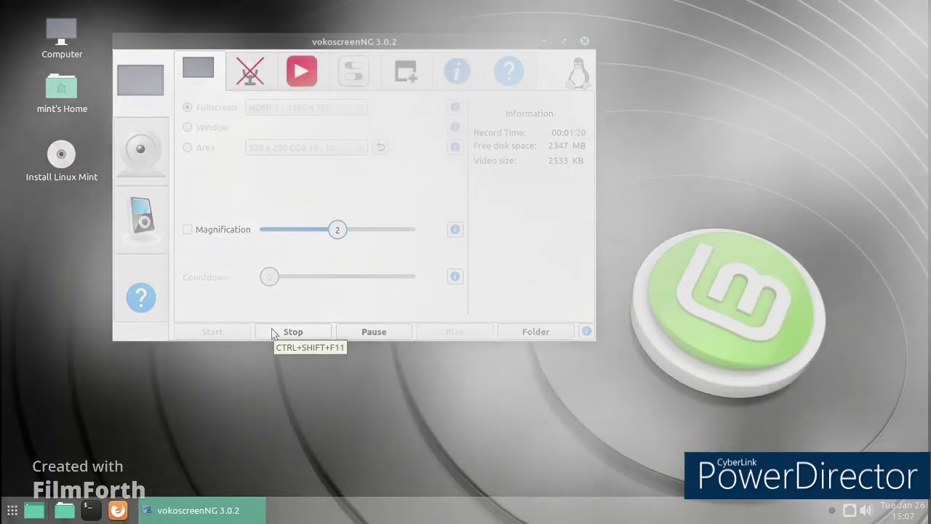
pyautogui.click(543, 41)
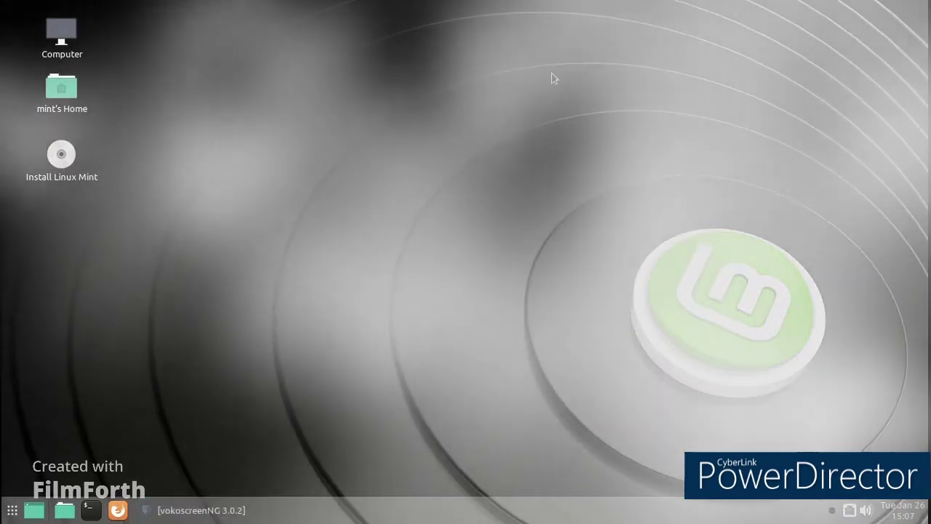
# Set the panel's orientation to Top in its properties and check how the application menu opens from there
pyautogui.rightClick(440, 518)
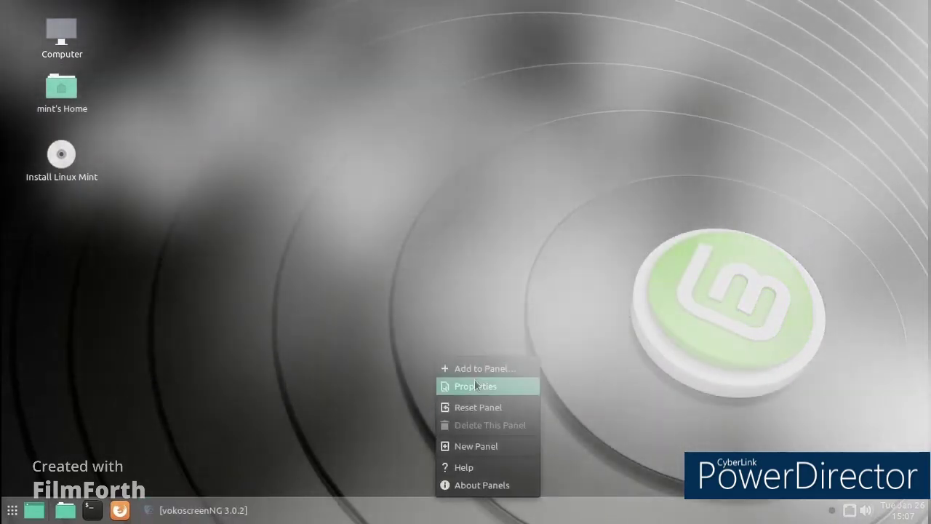
pyautogui.click(474, 386)
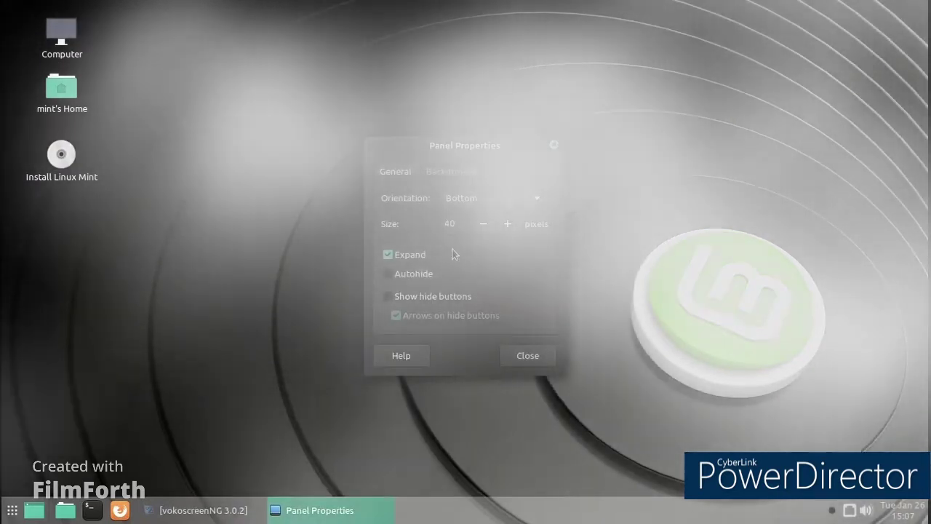
pyautogui.click(476, 203)
pyautogui.click(477, 178)
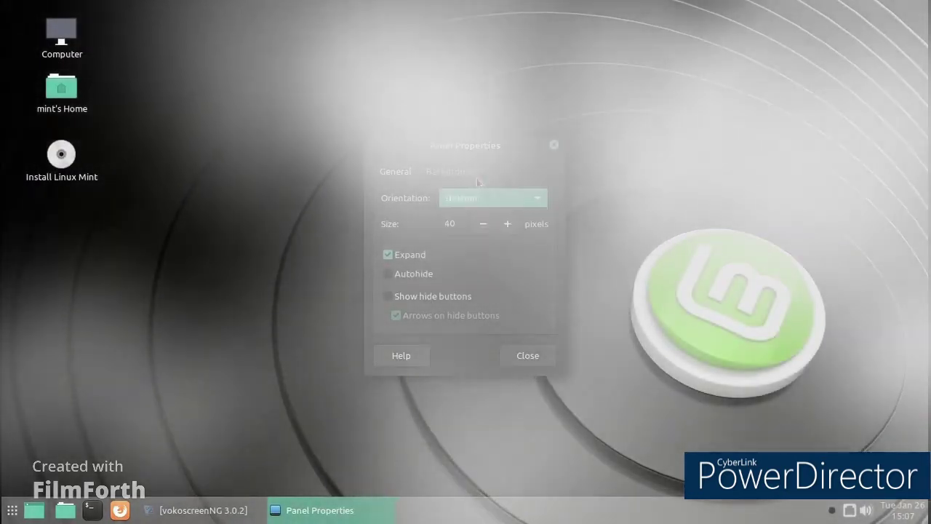
pyautogui.click(12, 13)
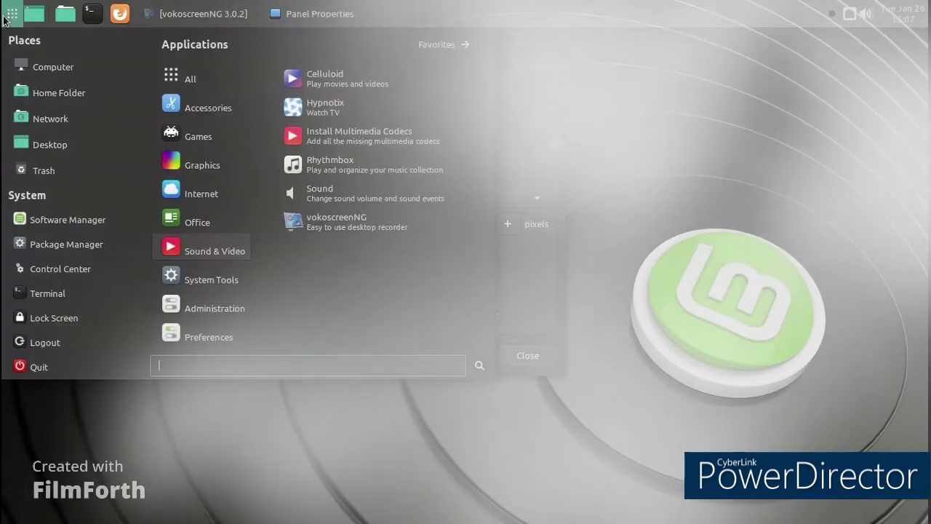
pyautogui.click(271, 425)
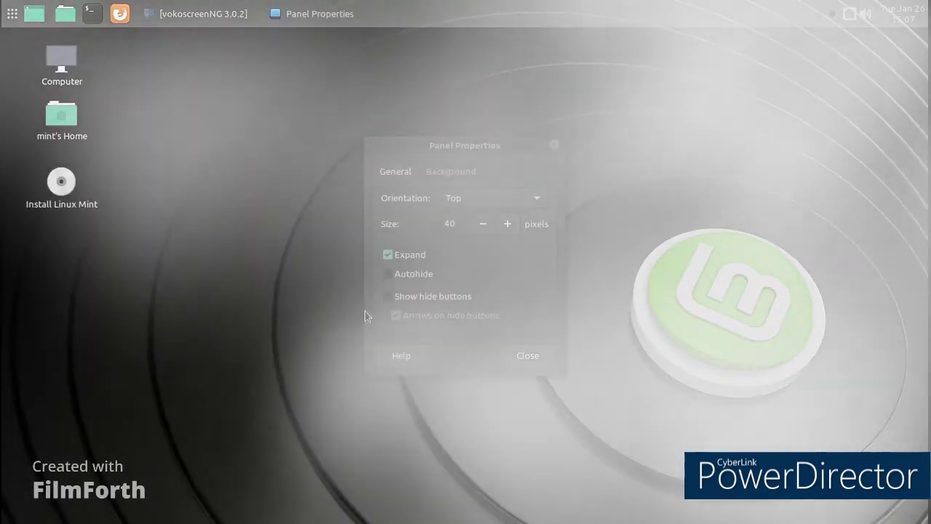
# Switch the panel's orientation to Bottom and on to Left, and try the application menu on the left edge
pyautogui.click(455, 203)
pyautogui.click(456, 215)
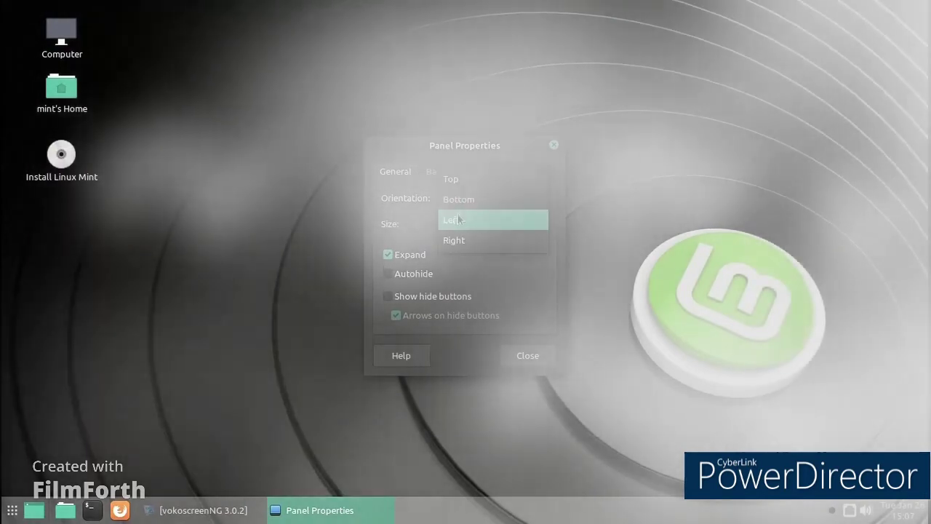
pyautogui.click(455, 219)
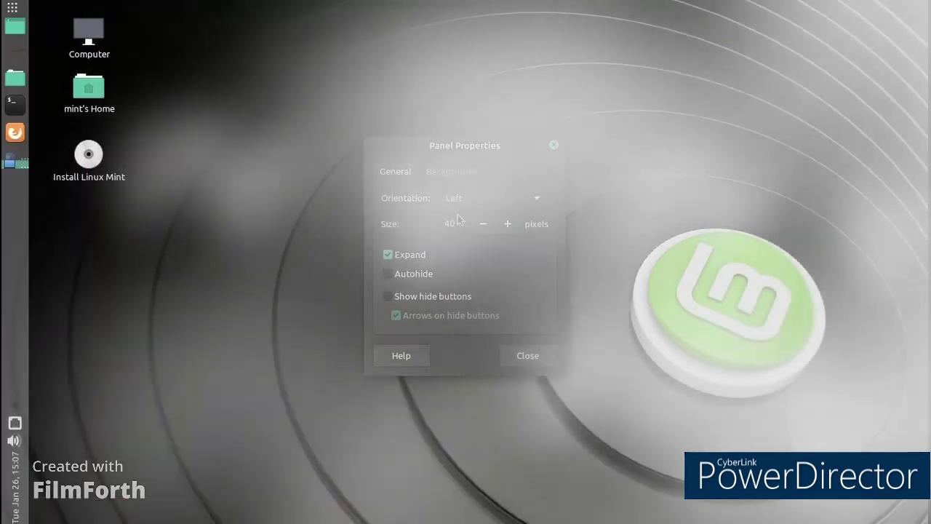
pyautogui.click(6, 12)
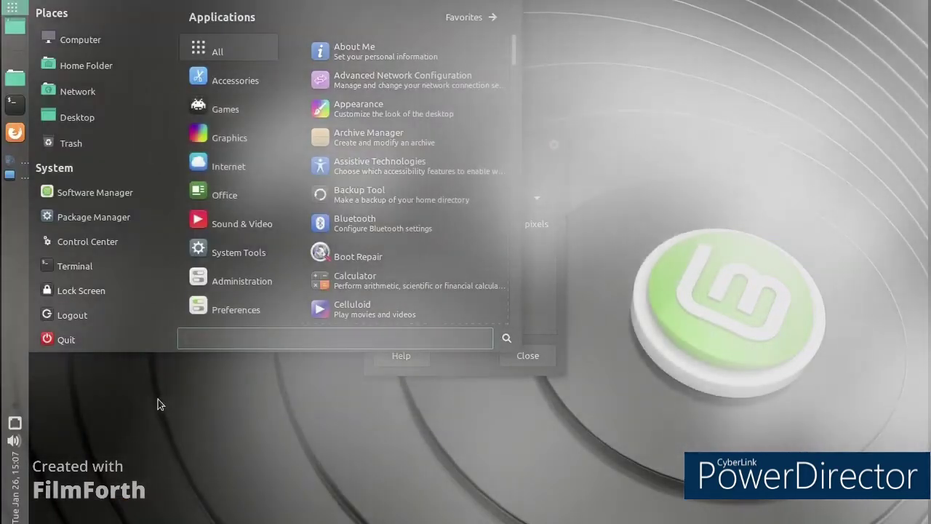
pyautogui.click(160, 404)
# Try the panel's Right orientation, return it to Top, and view the application menu with Panel Properties closed
pyautogui.click(464, 201)
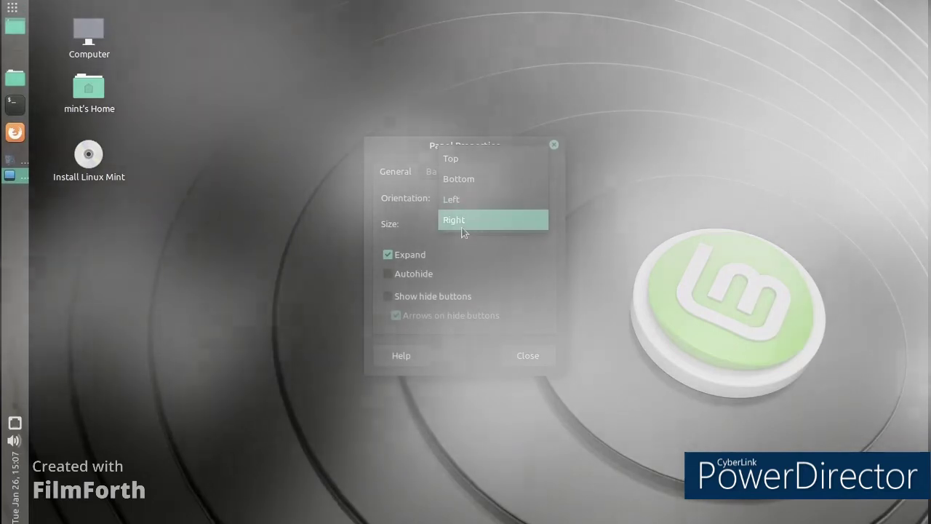
pyautogui.click(463, 229)
pyautogui.click(478, 205)
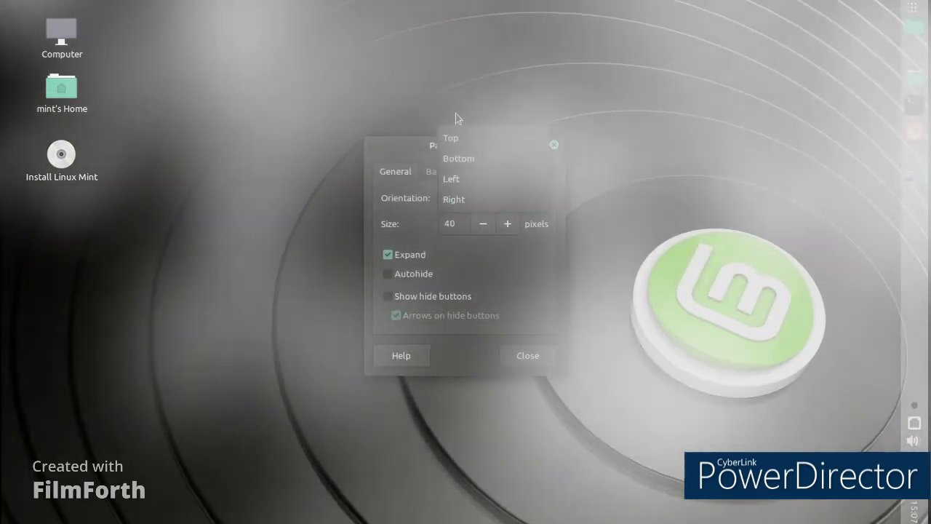
pyautogui.click(455, 137)
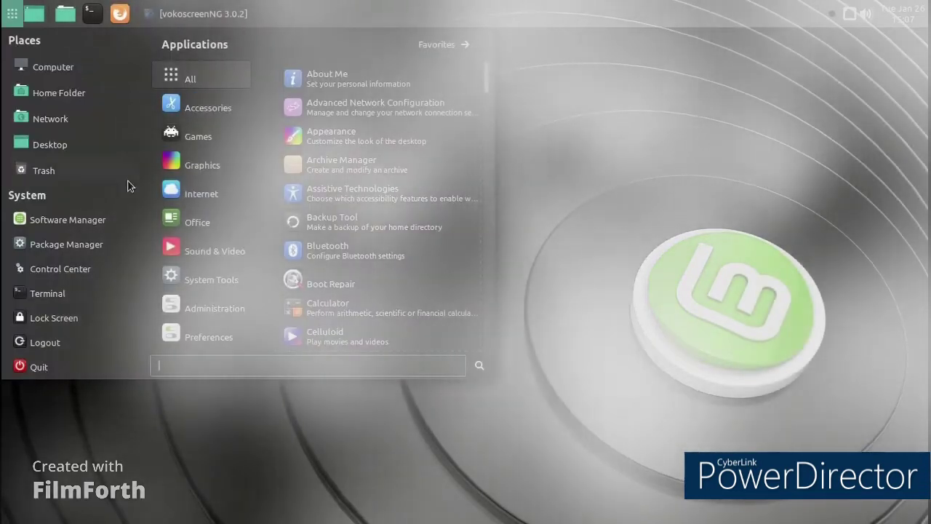
pyautogui.click(276, 430)
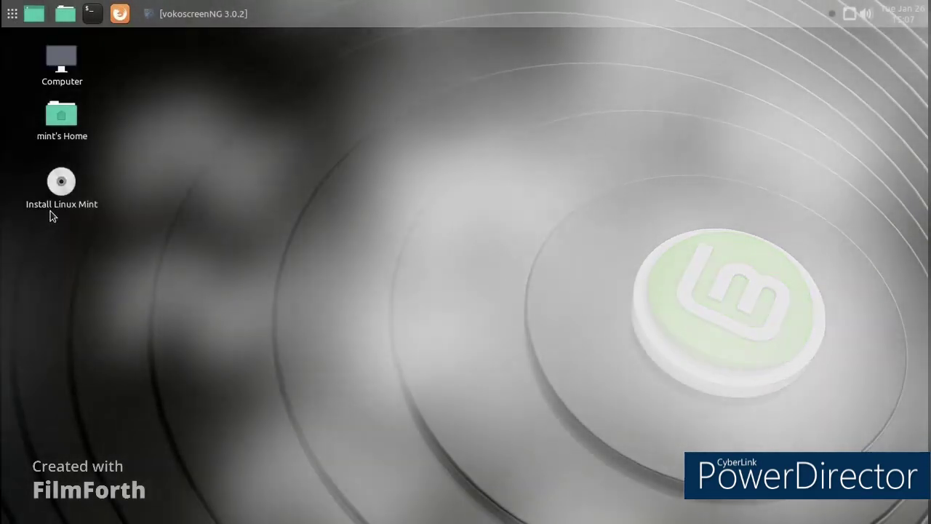